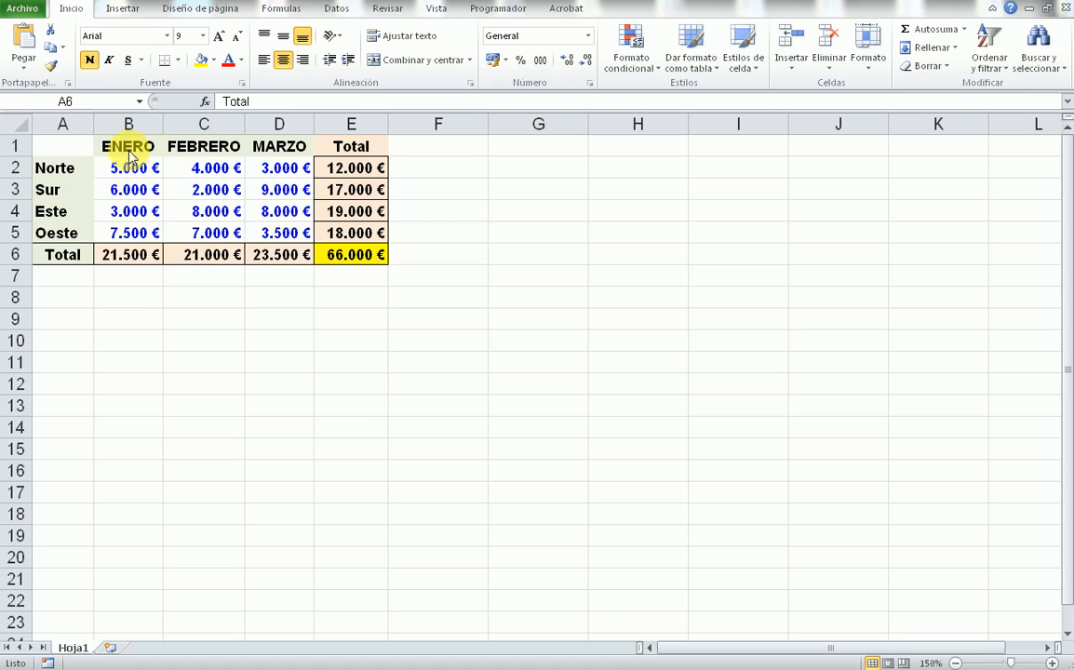
- Insert a 3-D clustered column chart from A1:D5 and place it beside the table, starting in column F
{"action": "left_click", "coordinate": [73, 151]}
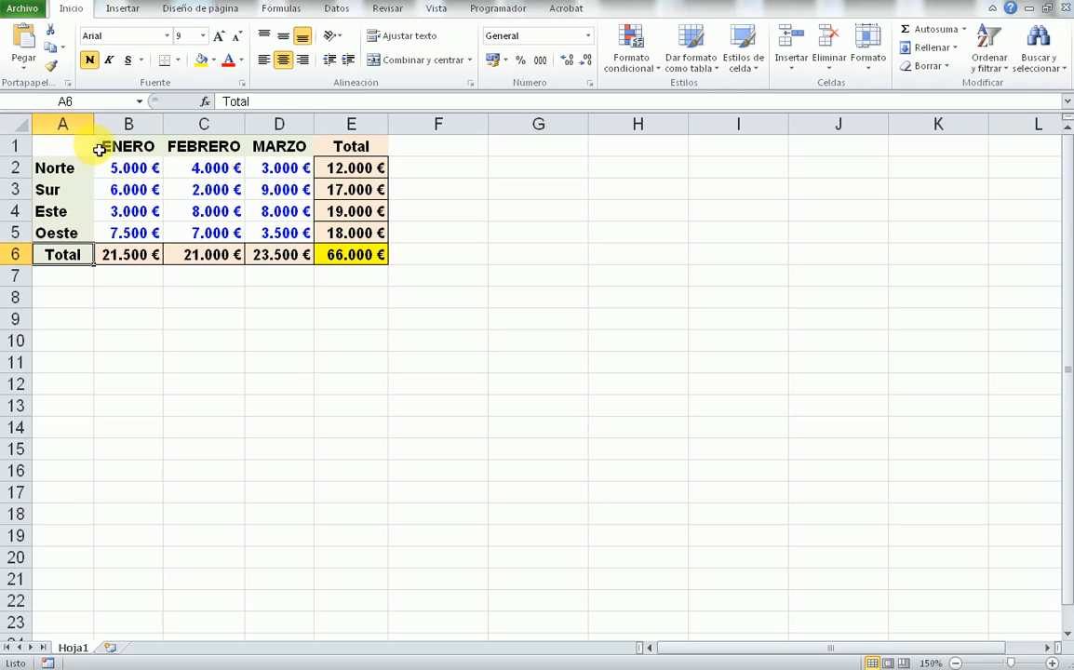
{"action": "left_click_drag", "start_coordinate": [74, 148], "coordinate": [278, 236]}
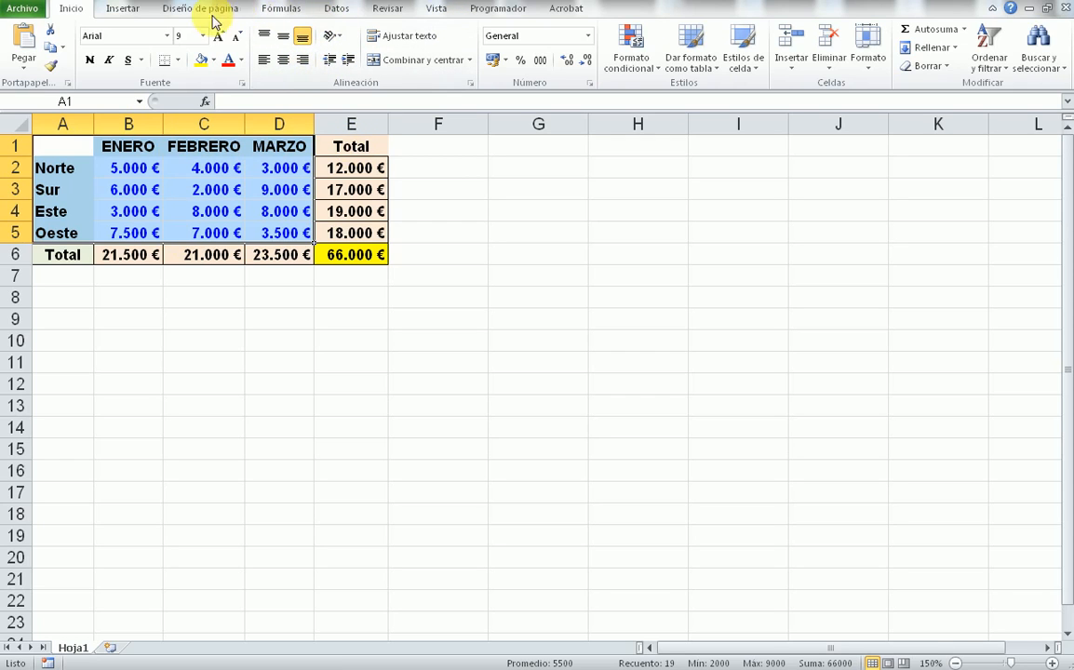
{"action": "left_click", "coordinate": [130, 11]}
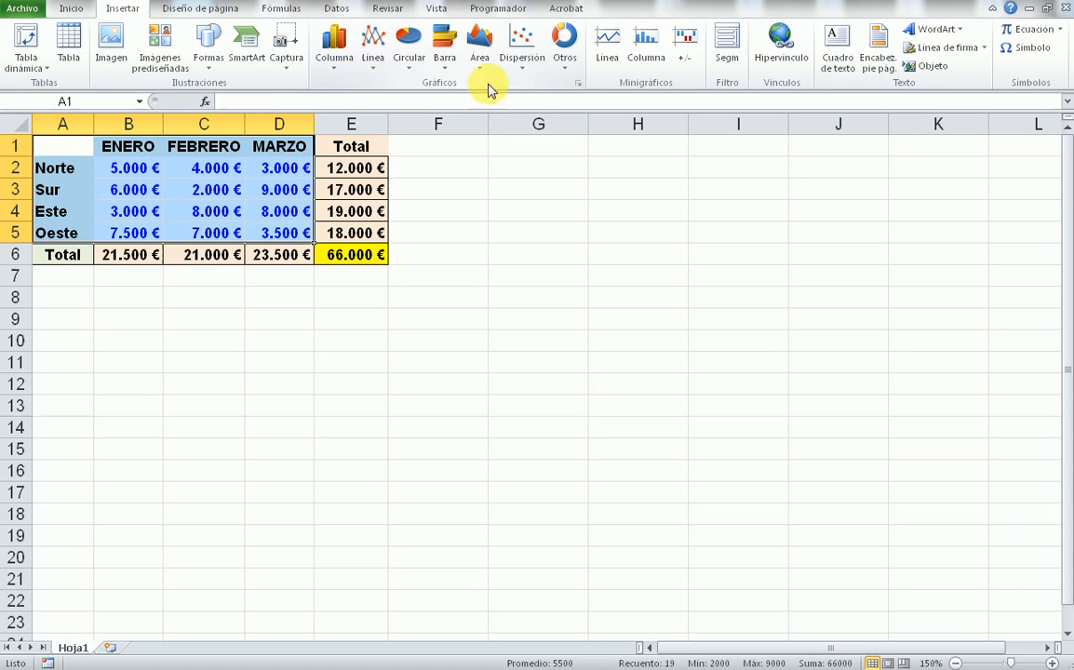
{"action": "left_click", "coordinate": [337, 67]}
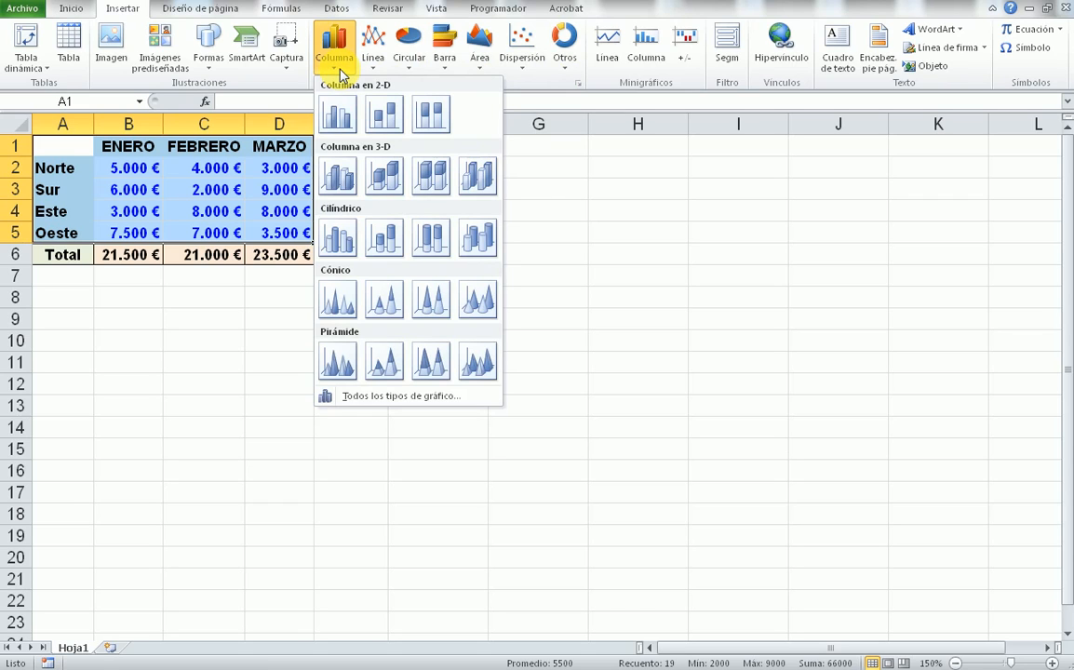
{"action": "left_click", "coordinate": [338, 174]}
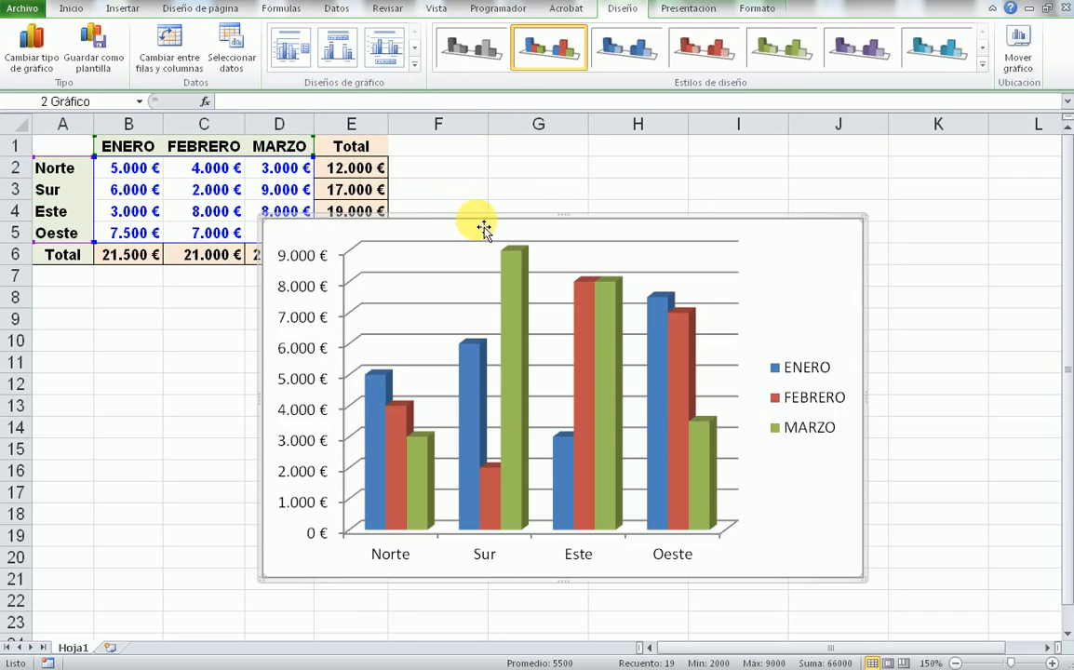
{"action": "left_click_drag", "start_coordinate": [499, 225], "coordinate": [621, 161]}
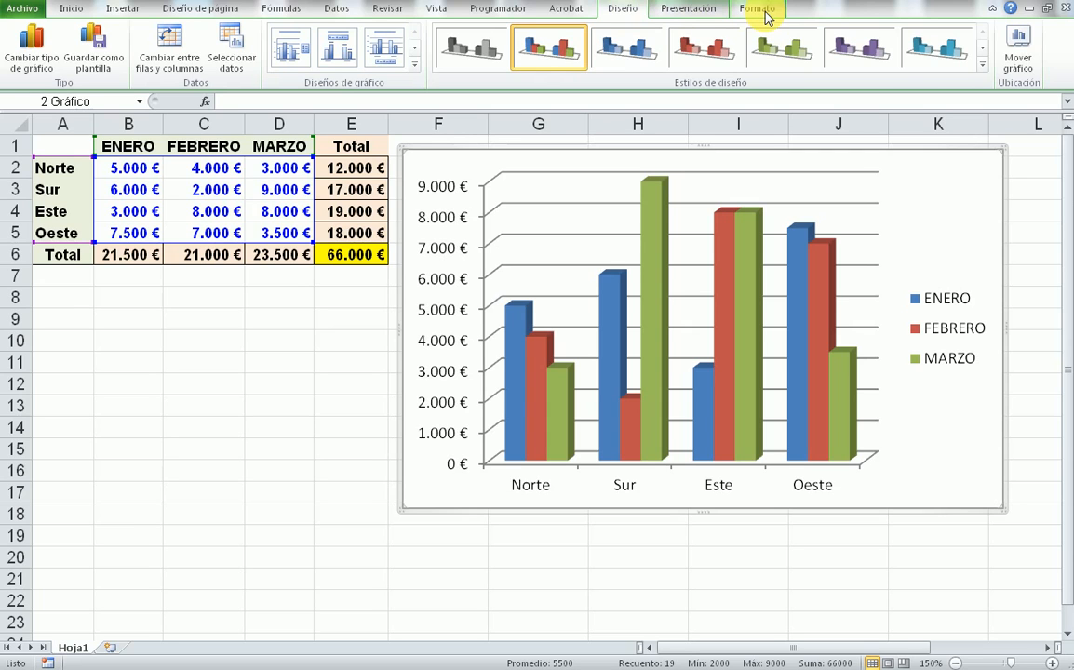
- Identify the chart's elements by selecting the legend, the vertical axis and the horizontal axis in turn
{"action": "left_click", "coordinate": [693, 11]}
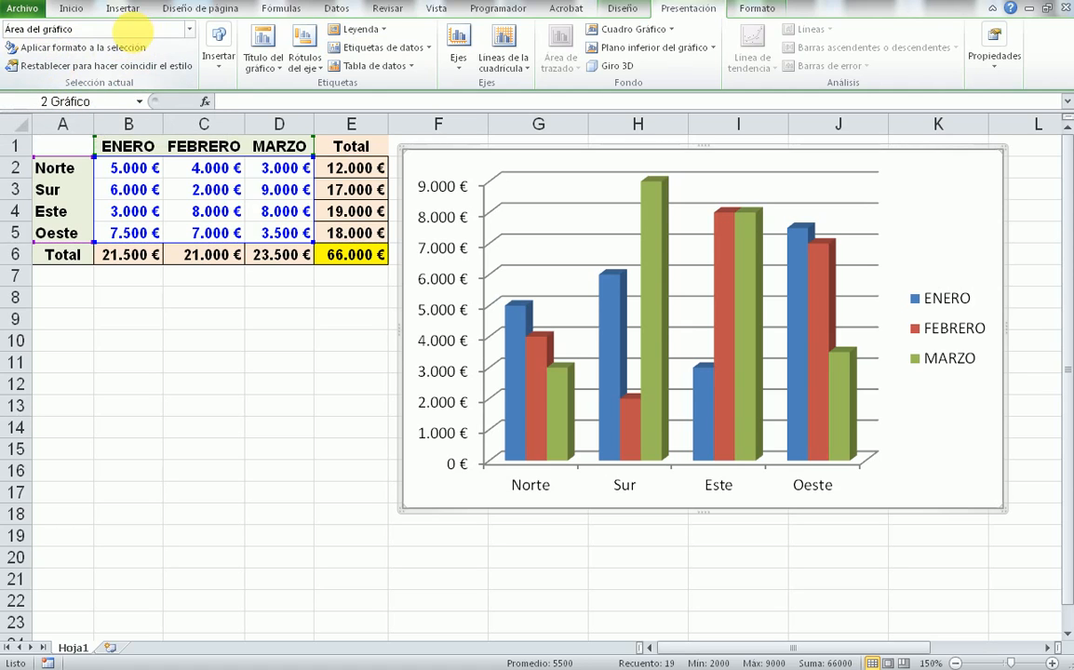
{"action": "left_click", "coordinate": [189, 30]}
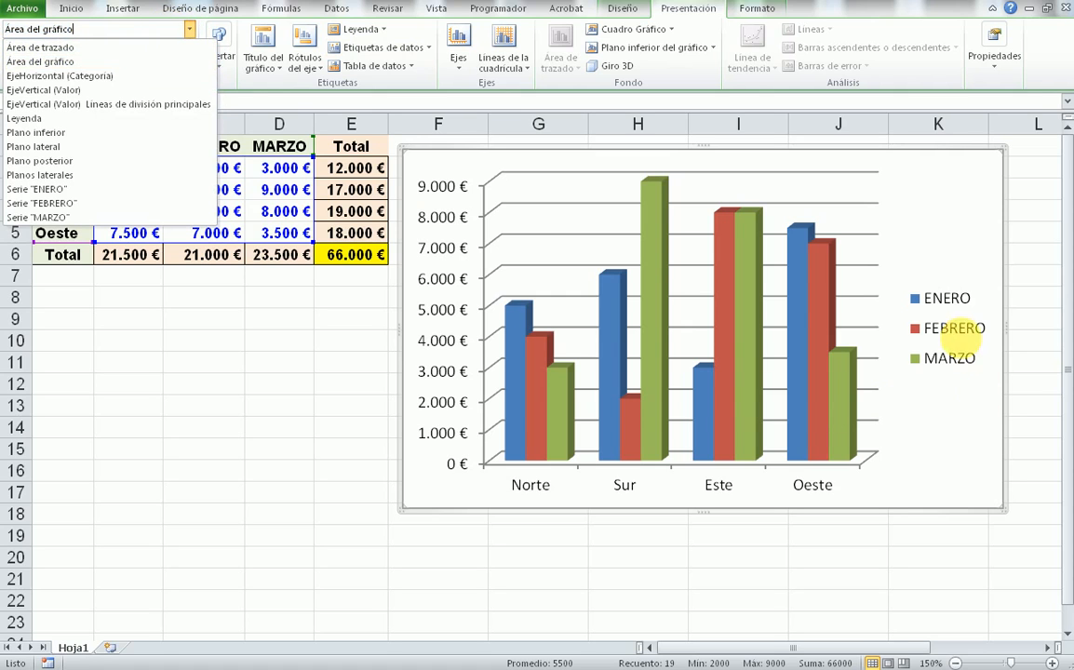
{"action": "left_click", "coordinate": [962, 350]}
{"action": "left_click", "coordinate": [947, 352]}
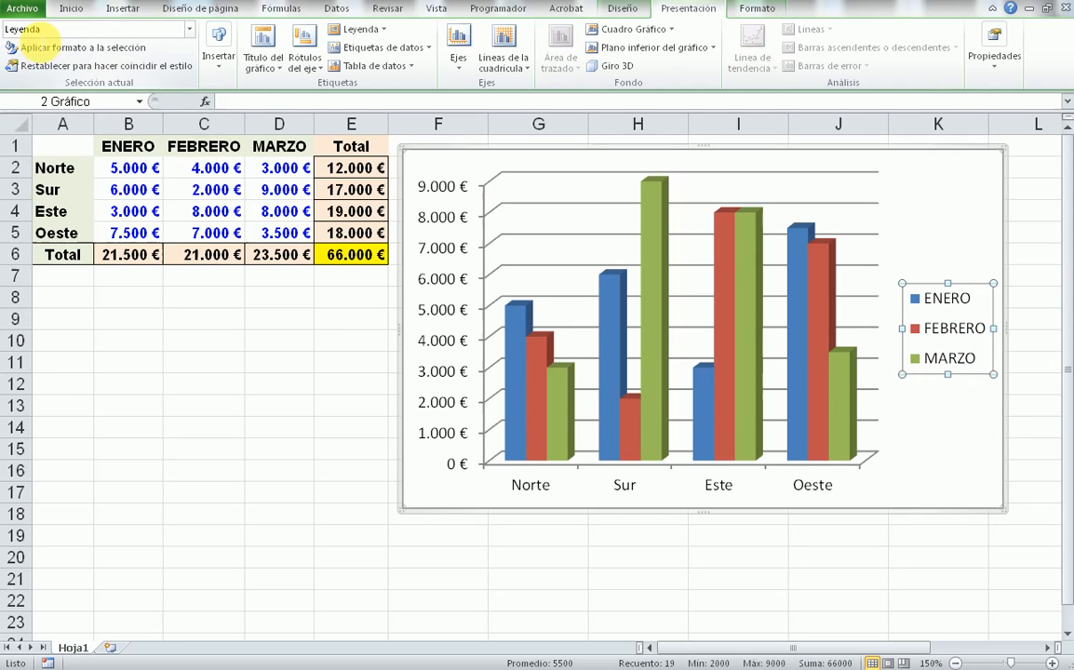
{"action": "left_click", "coordinate": [445, 318]}
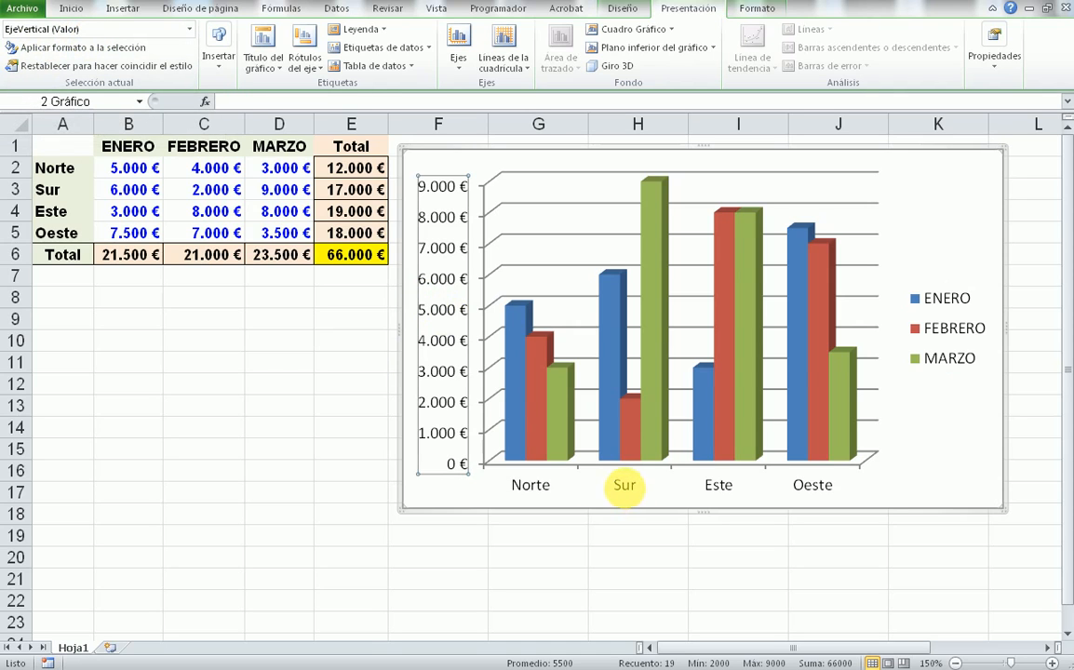
{"action": "left_click", "coordinate": [624, 485]}
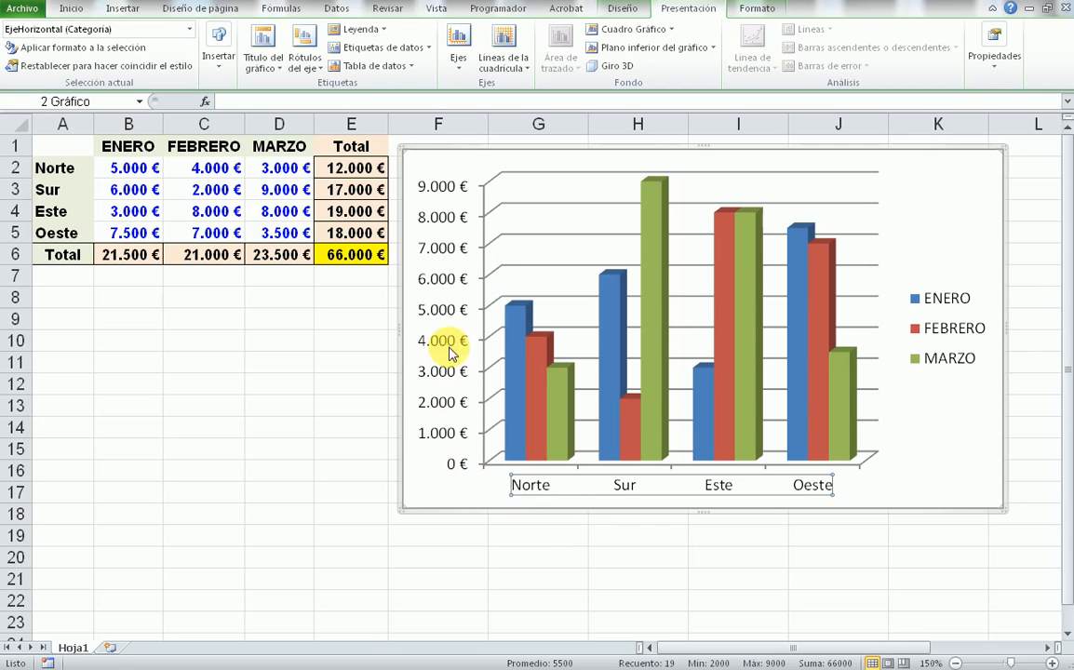
- Reduce the font size of the chart's vertical axis labels to 8
{"action": "left_click", "coordinate": [448, 315]}
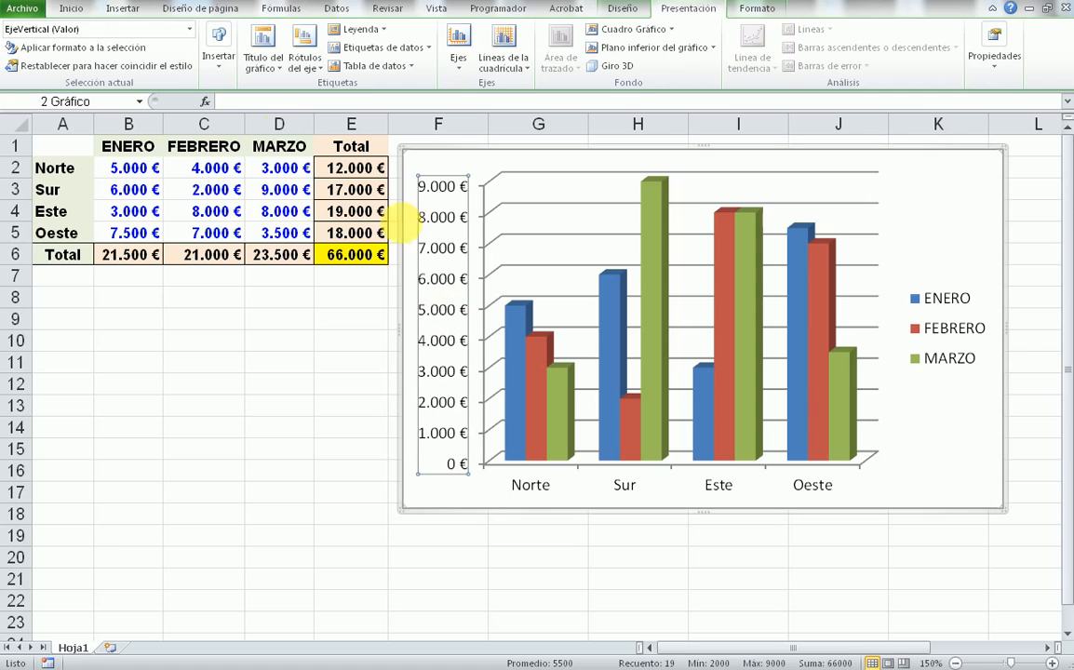
{"action": "left_click", "coordinate": [76, 11]}
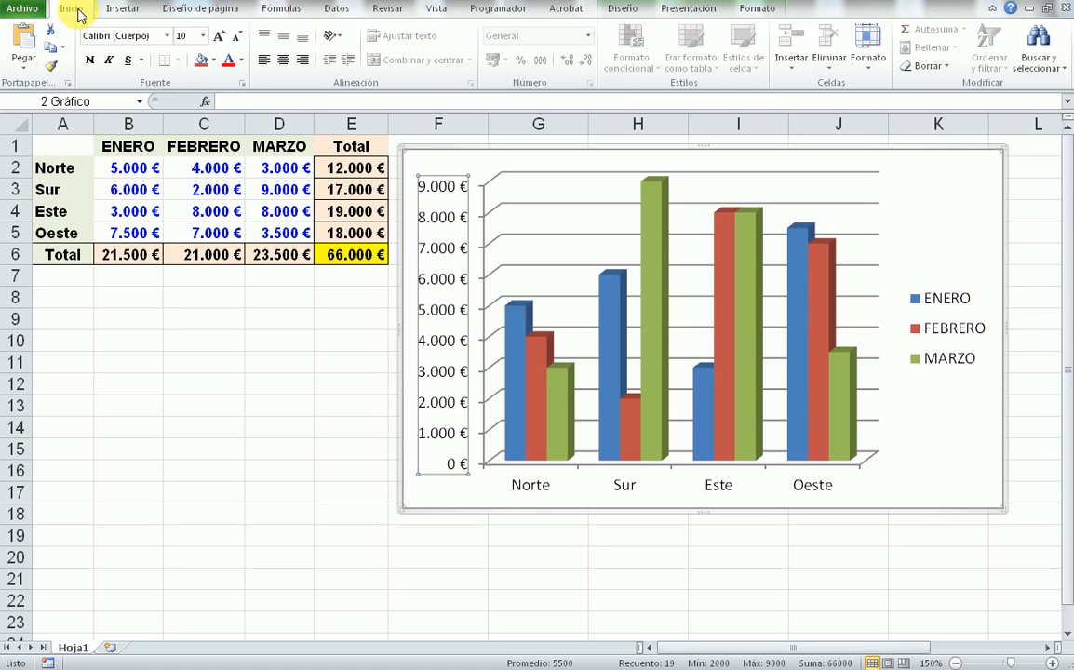
{"action": "left_click", "coordinate": [240, 38]}
{"action": "left_click", "coordinate": [240, 38]}
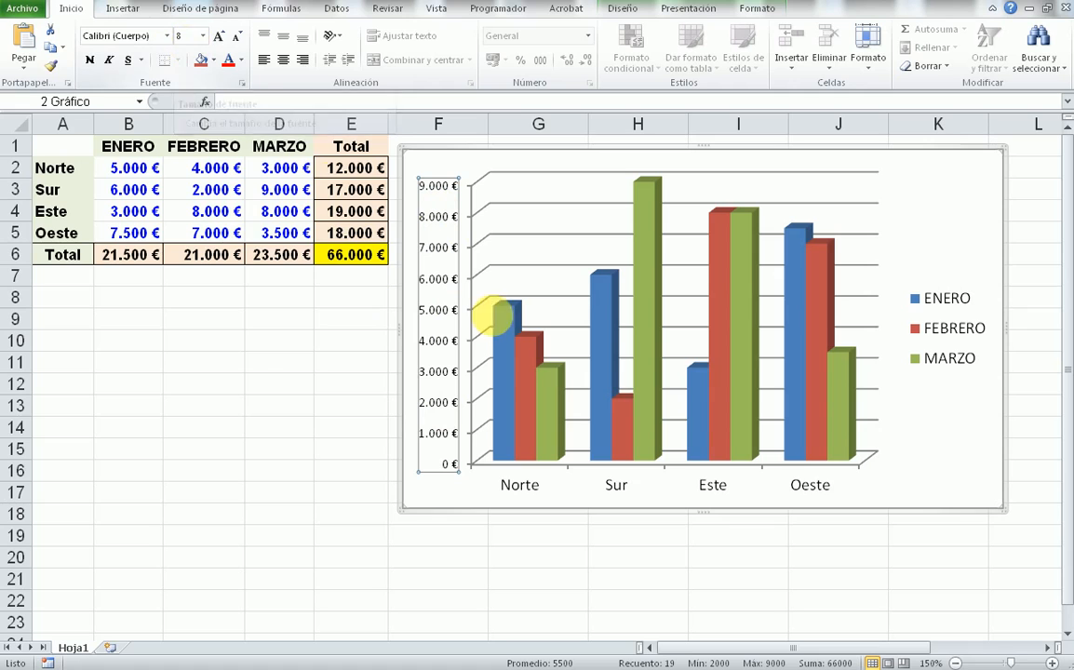
- Move the legend inside the plot area, into the empty space above the Norte columns
{"action": "left_click", "coordinate": [964, 353]}
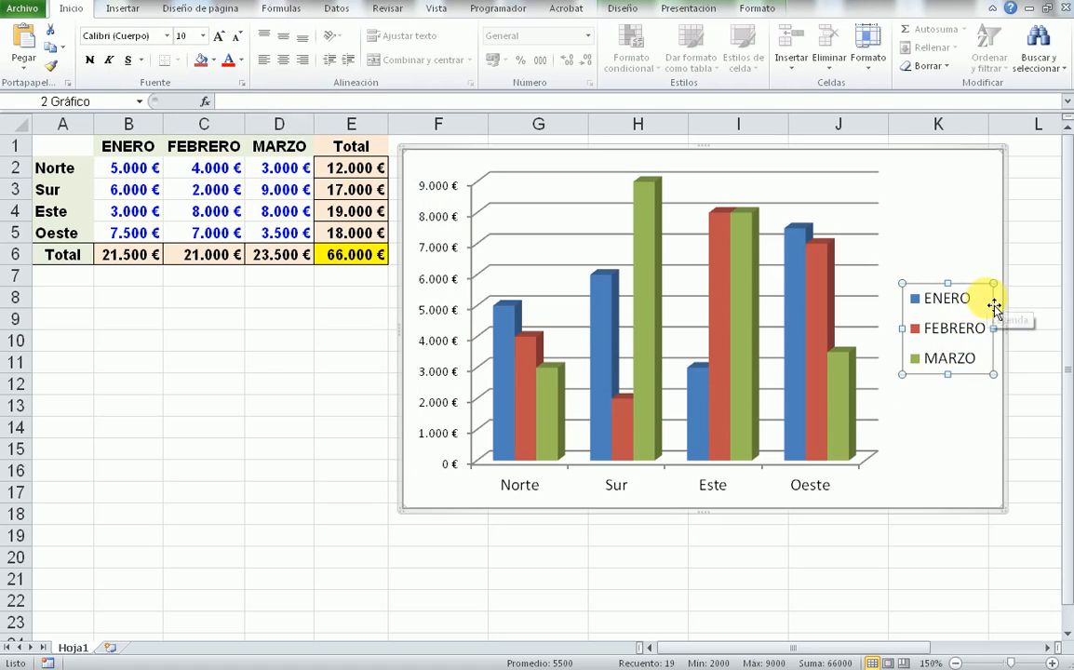
{"action": "left_click_drag", "start_coordinate": [988, 300], "coordinate": [600, 188]}
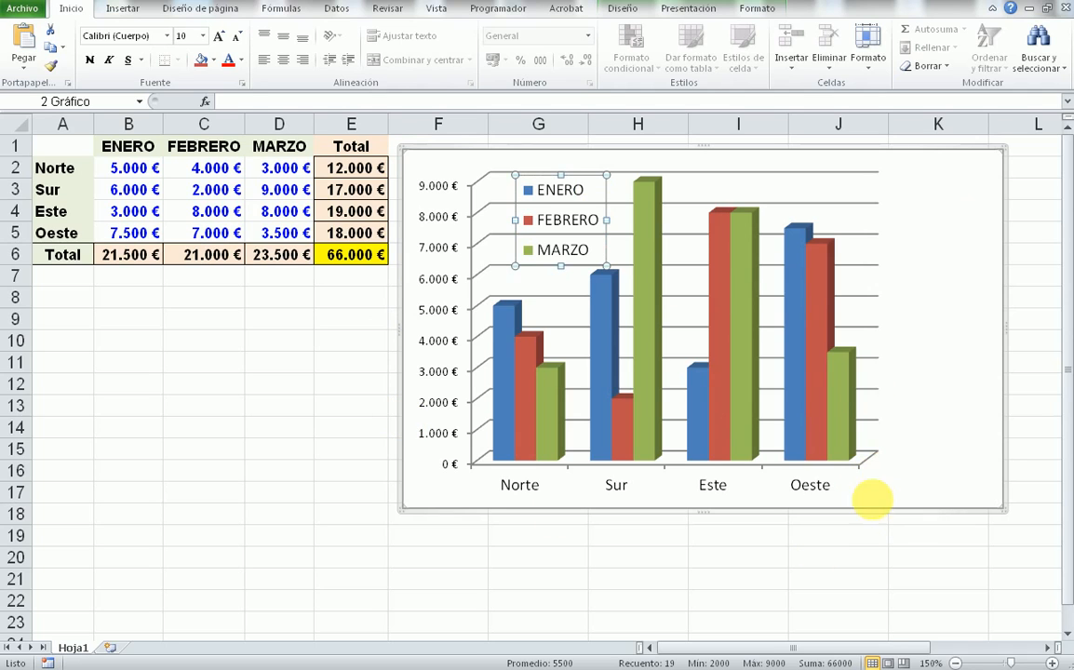
- Select the plot area (Área de trazado) and widen it to fill the empty space up to the chart's right edge
{"action": "left_click", "coordinate": [882, 480]}
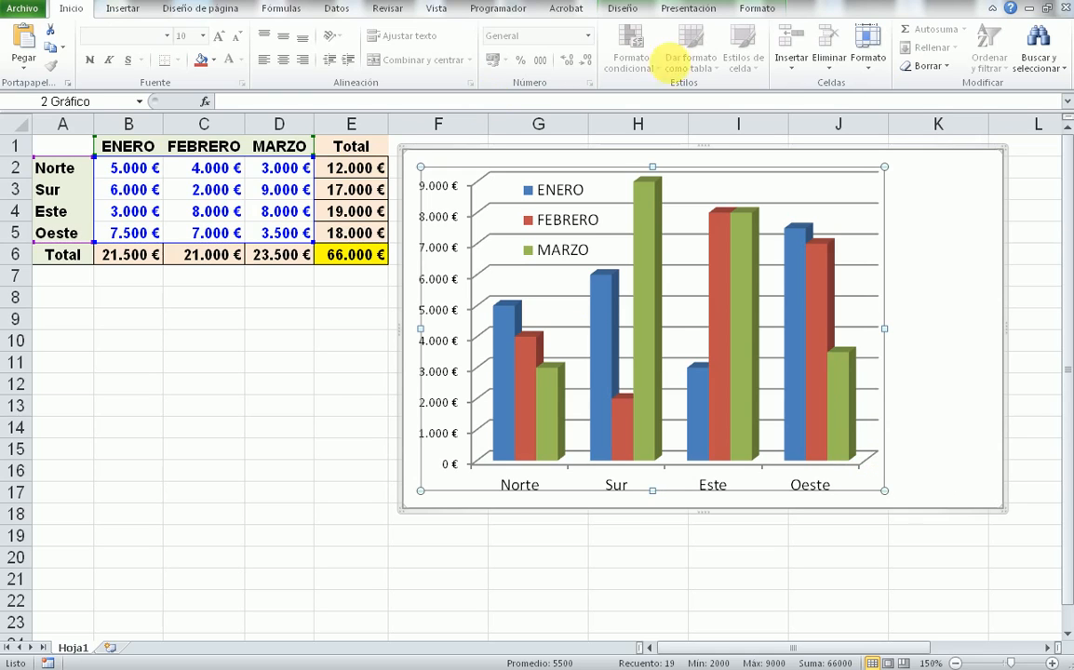
{"action": "left_click", "coordinate": [694, 8]}
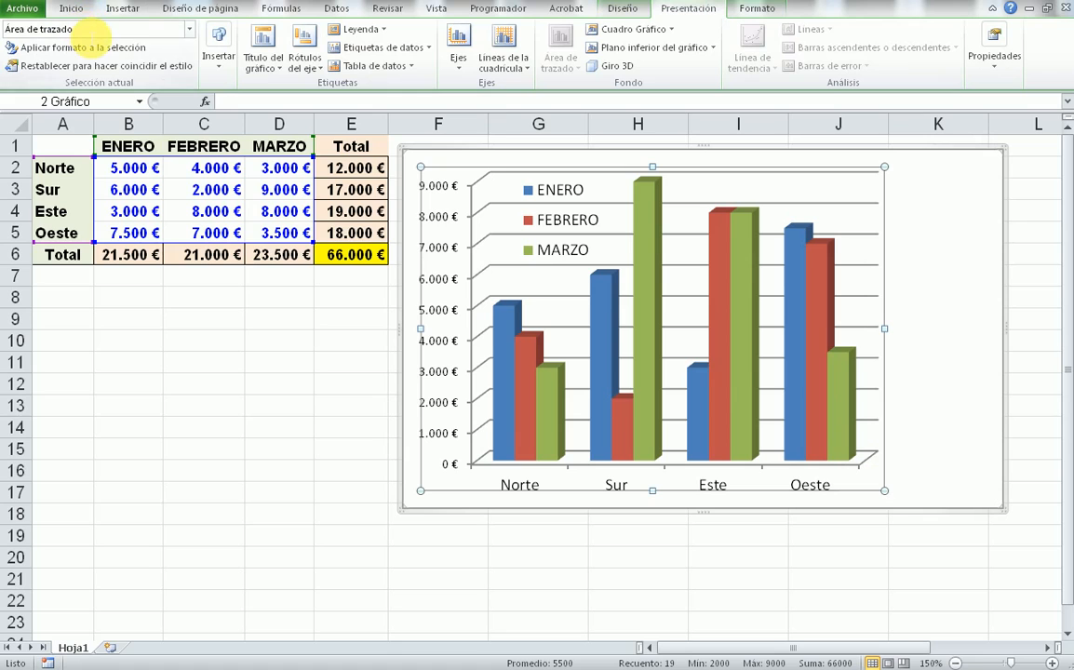
{"action": "left_click", "coordinate": [190, 30]}
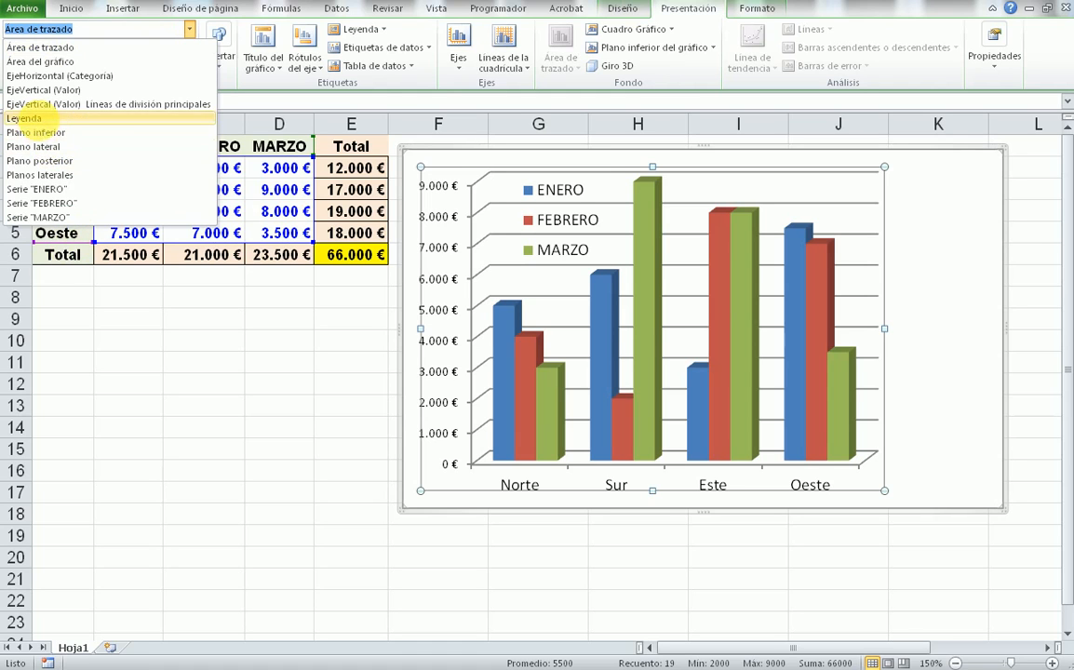
{"action": "left_click", "coordinate": [37, 119]}
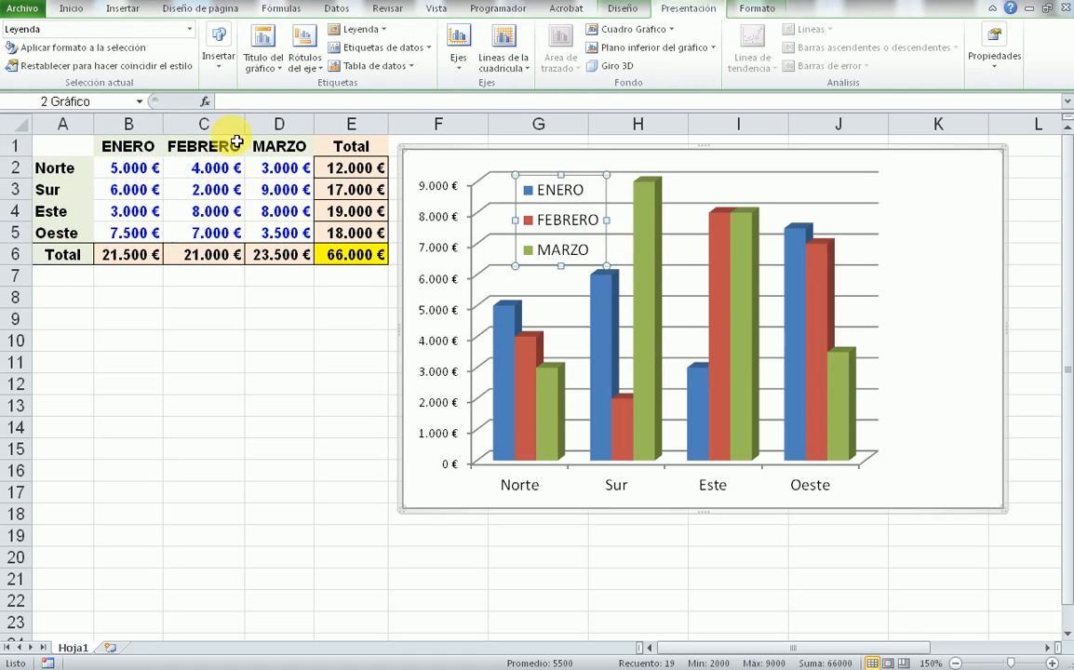
{"action": "left_click", "coordinate": [190, 35]}
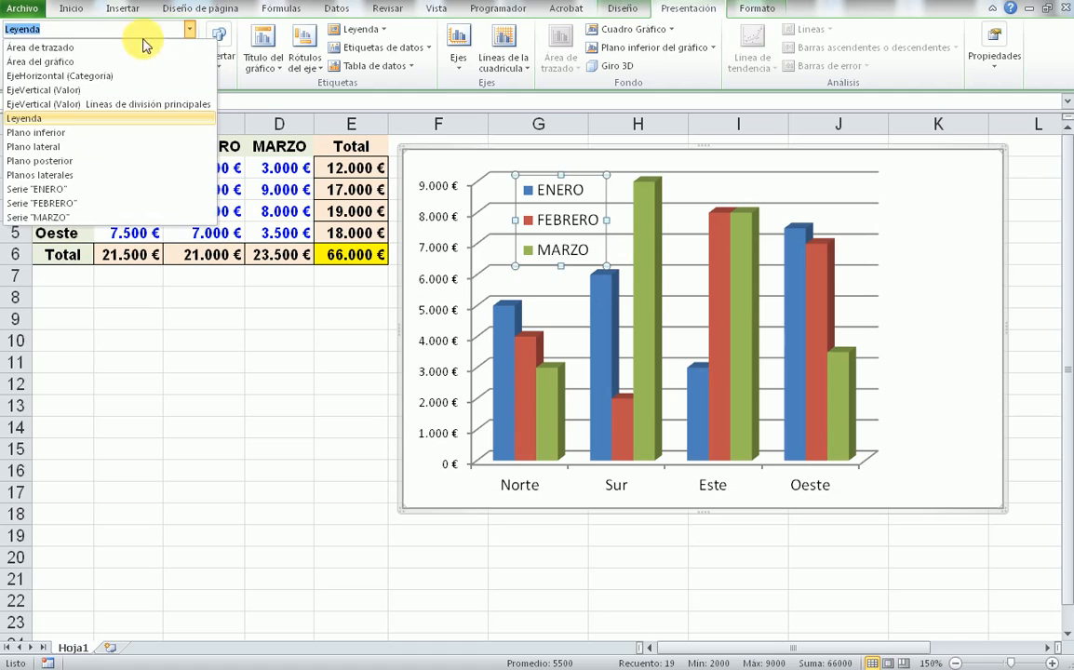
{"action": "left_click", "coordinate": [96, 47]}
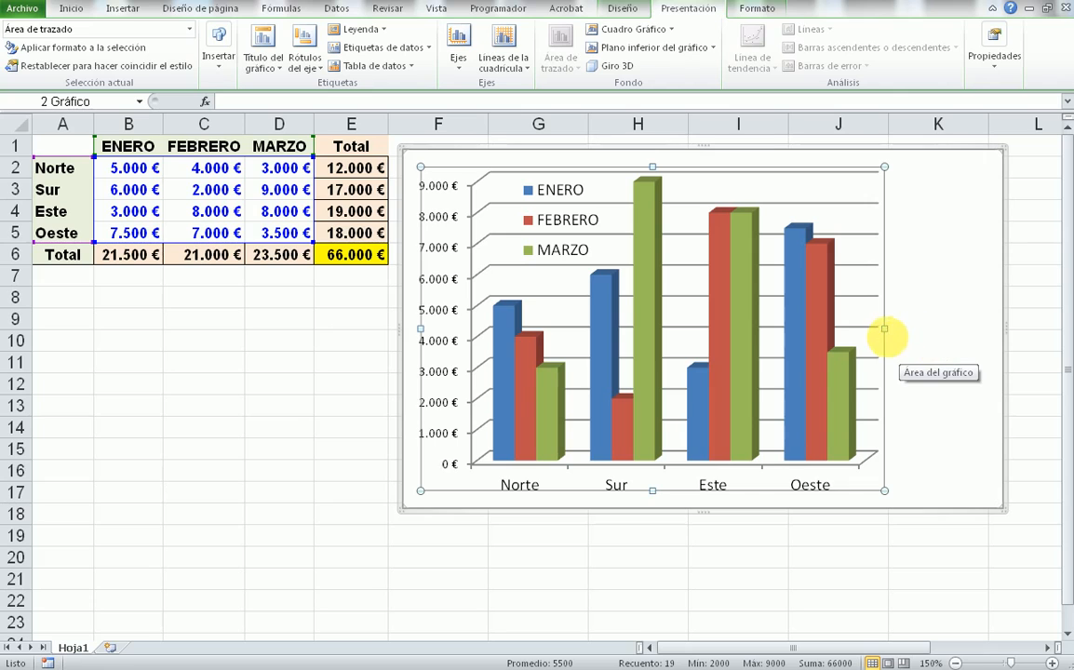
{"action": "left_click_drag", "start_coordinate": [894, 330], "coordinate": [992, 329]}
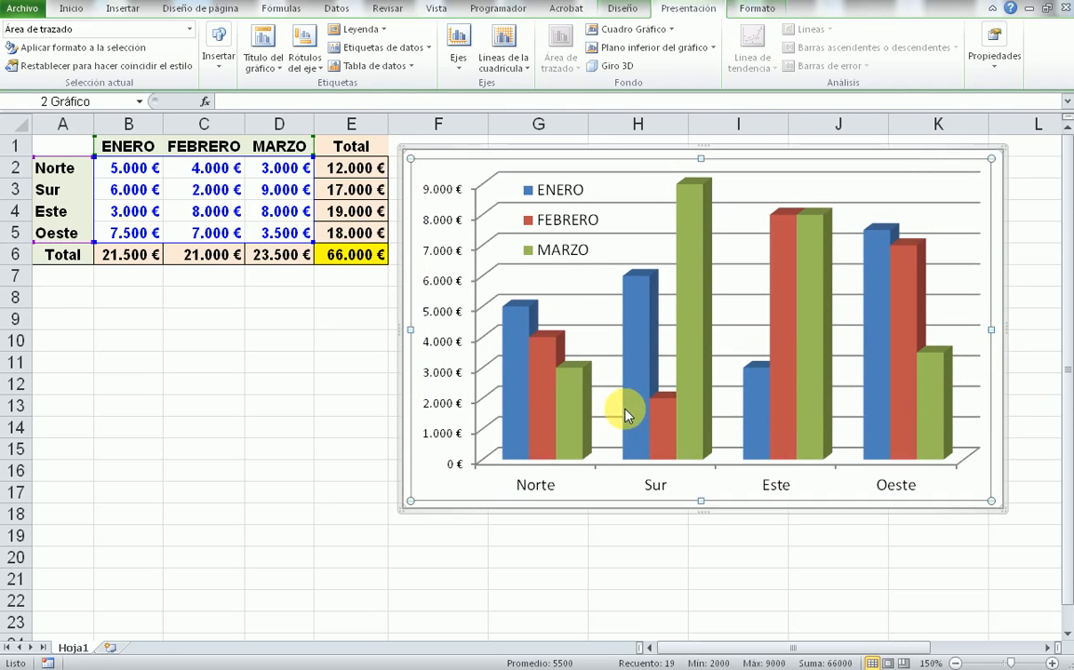
- Format the legend text as bold at size 8 and make the vertical axis labels bold
{"action": "left_click", "coordinate": [582, 248]}
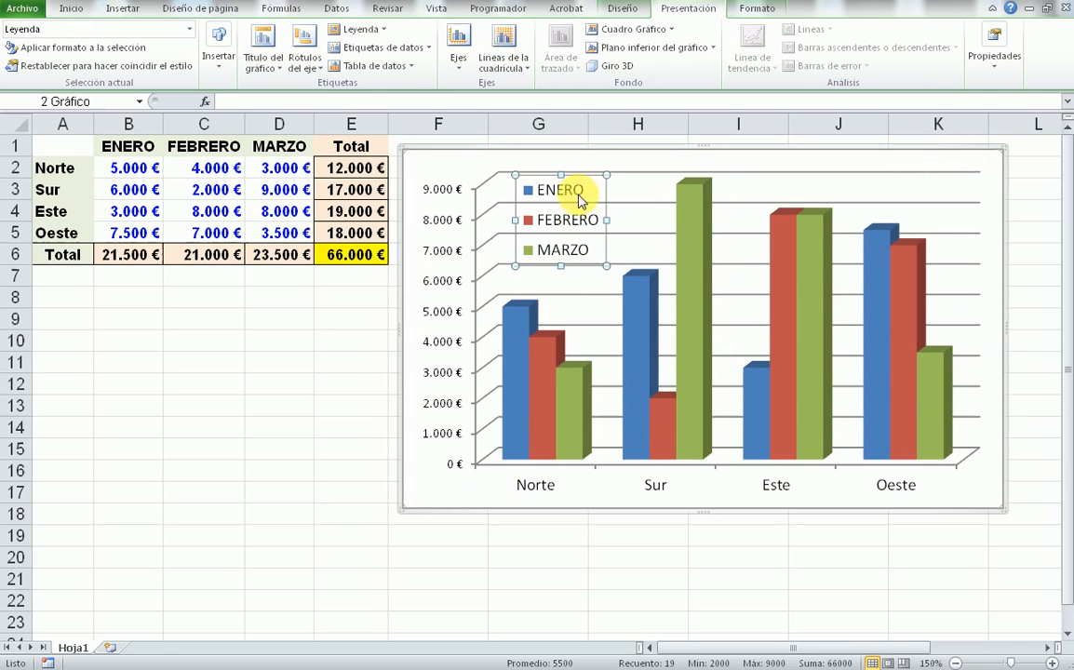
{"action": "left_click", "coordinate": [67, 11]}
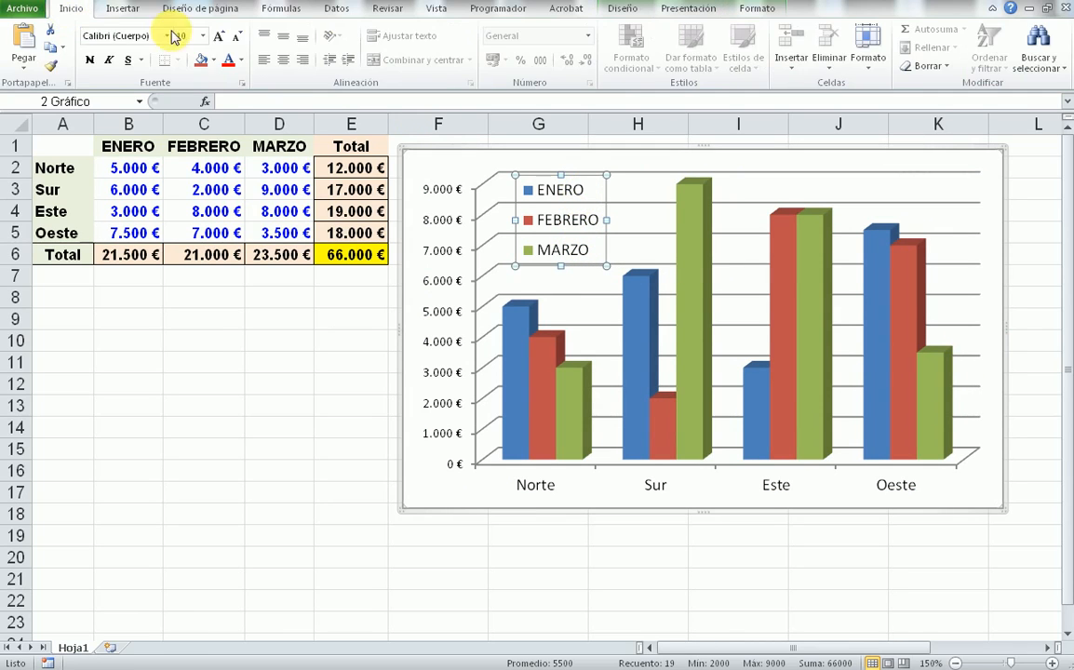
{"action": "left_click", "coordinate": [237, 37]}
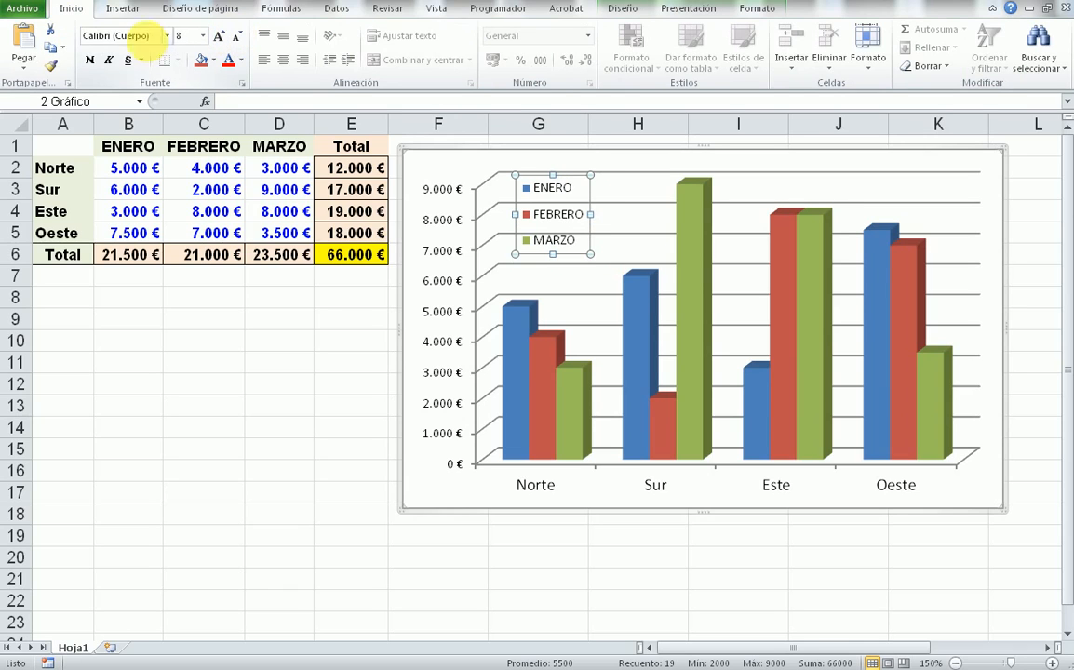
{"action": "left_click", "coordinate": [89, 63]}
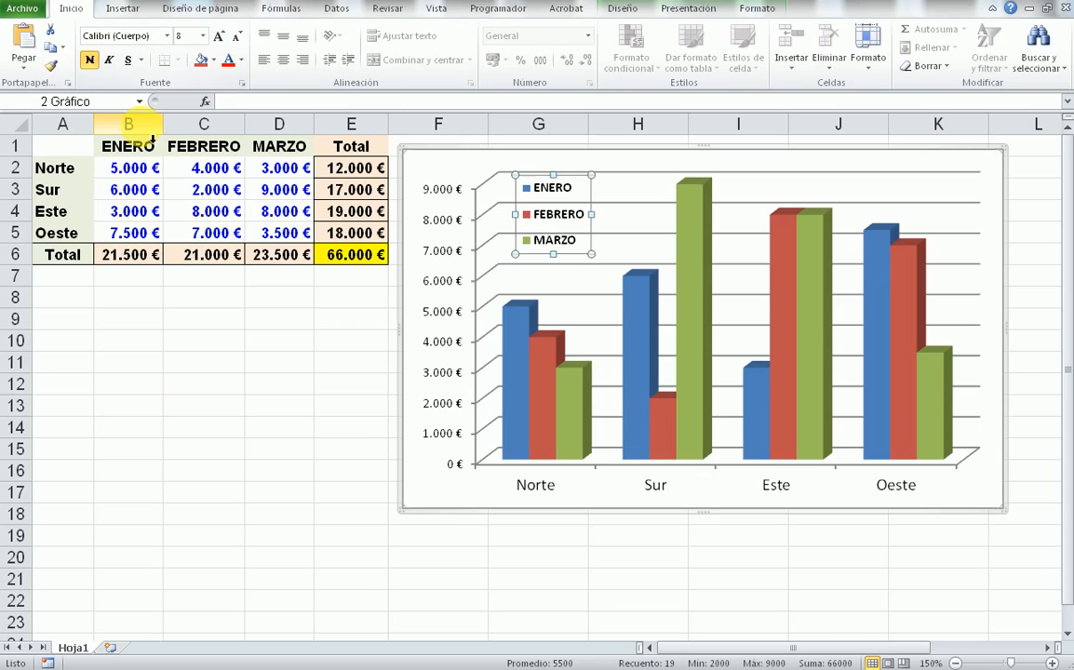
{"action": "left_click", "coordinate": [441, 315]}
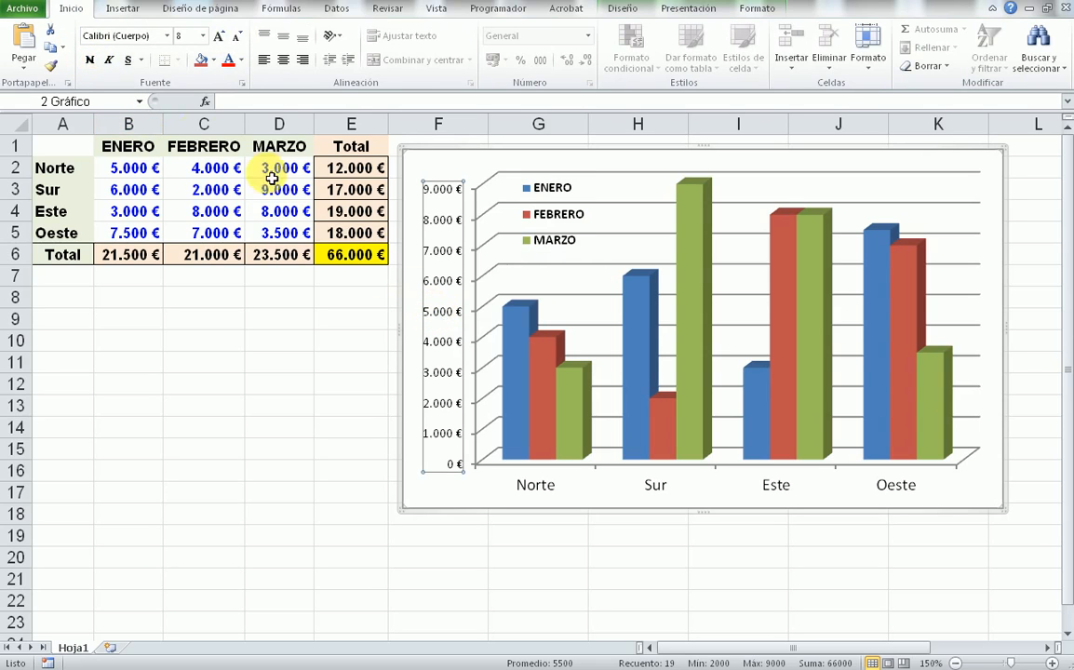
{"action": "left_click", "coordinate": [89, 60]}
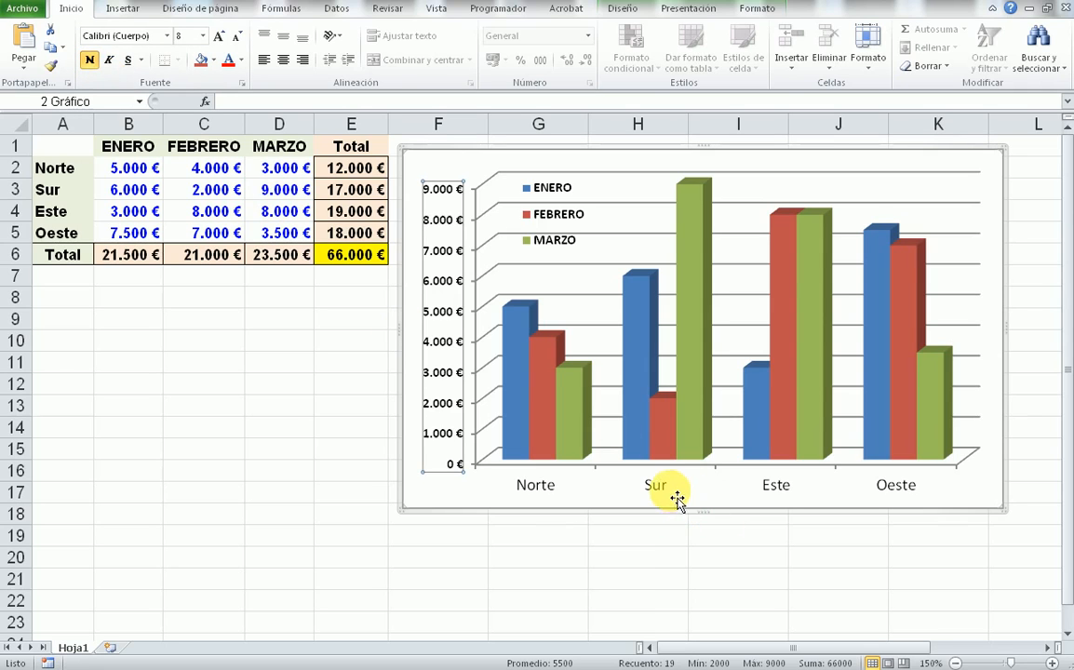
- Switch the chart's rows and columns so the months form the horizontal axis and the regions form the series
{"action": "left_click", "coordinate": [984, 503]}
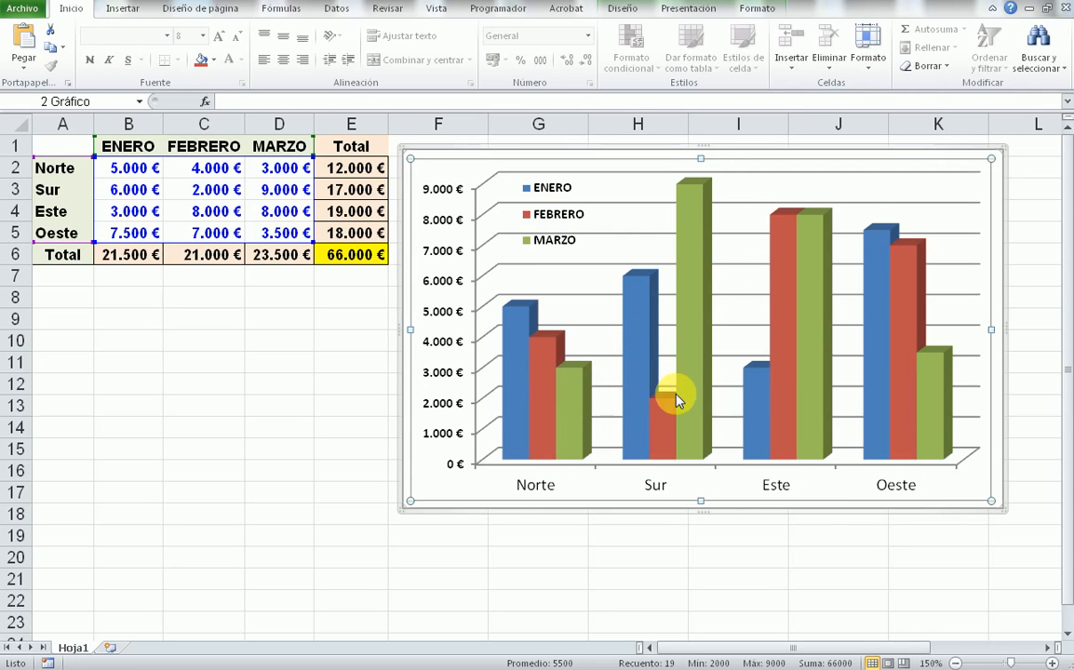
{"action": "mouse_move", "coordinate": [677, 400]}
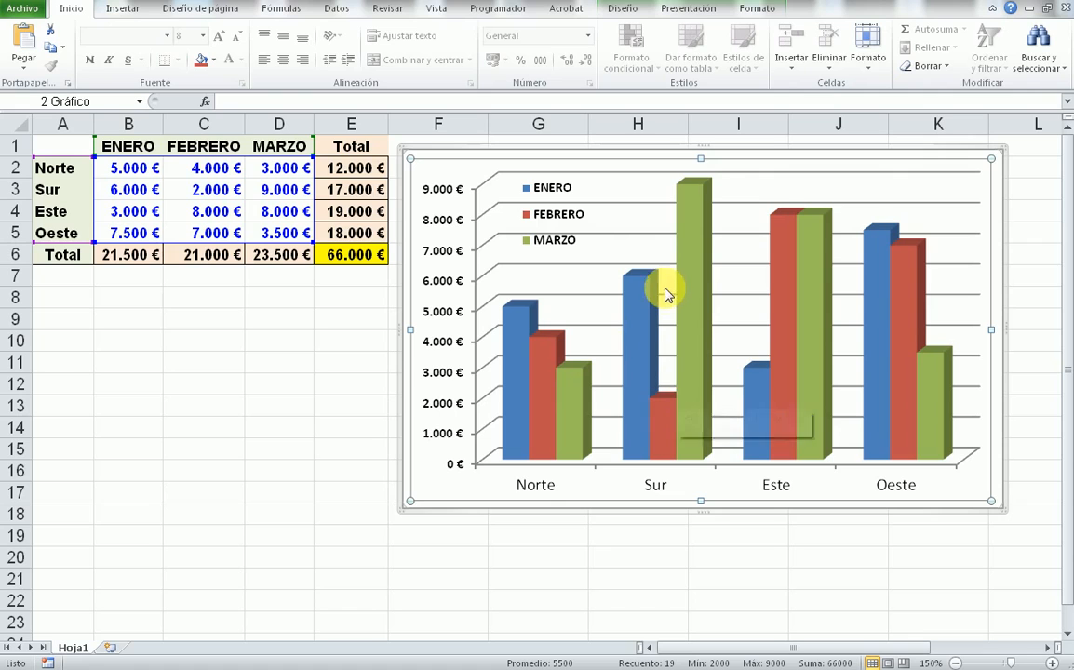
{"action": "left_click", "coordinate": [623, 9]}
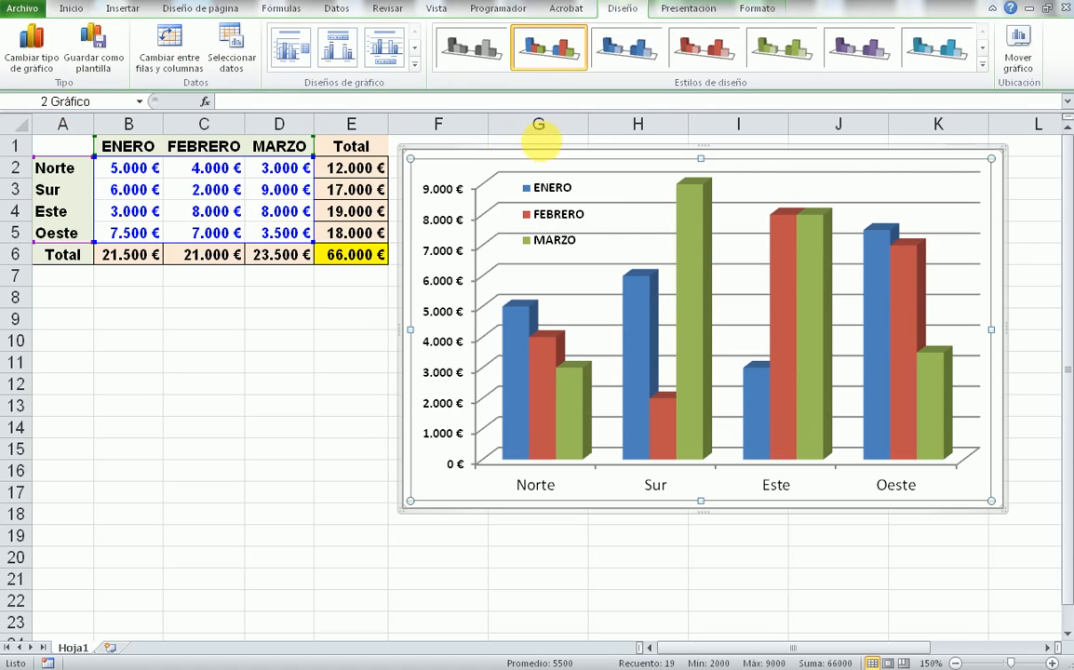
{"action": "left_click", "coordinate": [169, 47]}
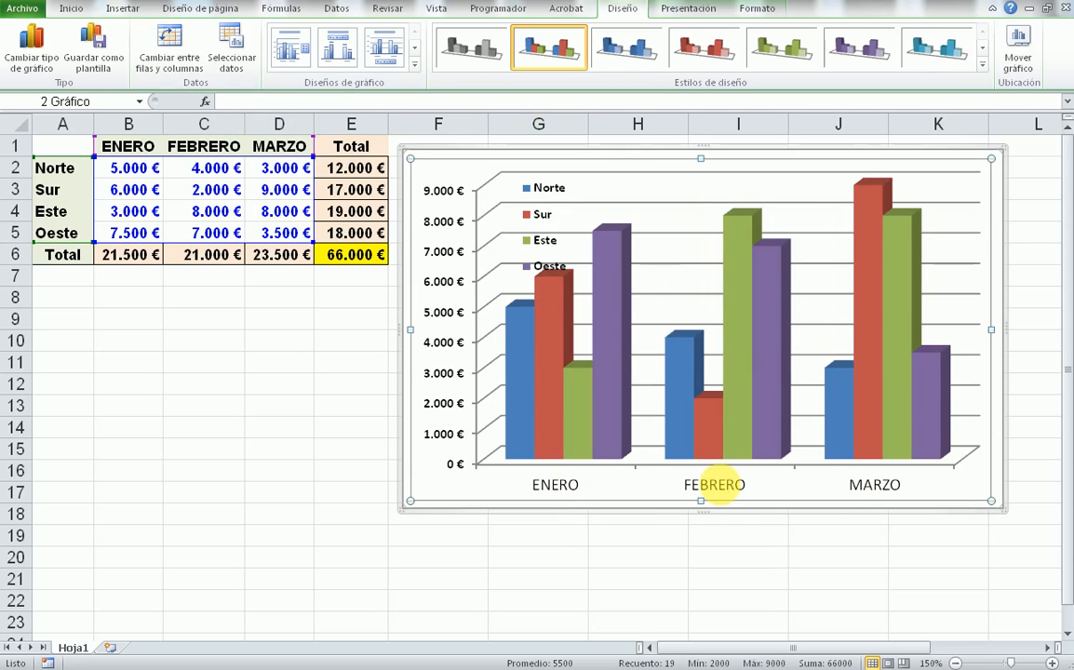
- Reshape the legend into a compact block of two rows by two columns and position it above the ENERO columns
{"action": "left_click", "coordinate": [543, 214]}
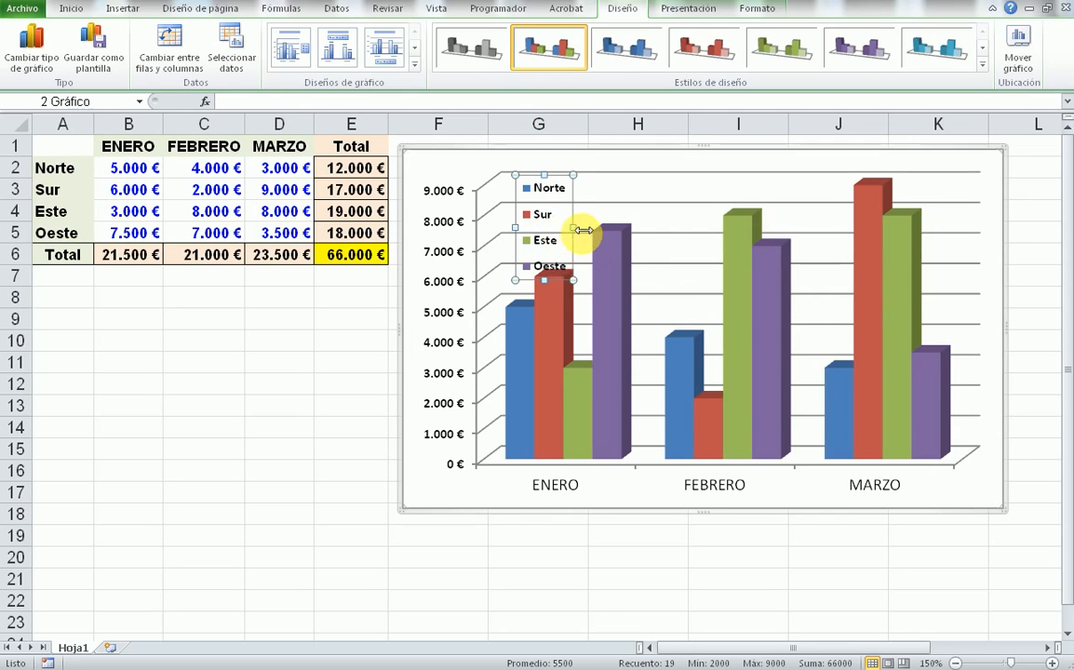
{"action": "left_click_drag", "start_coordinate": [582, 229], "coordinate": [709, 227]}
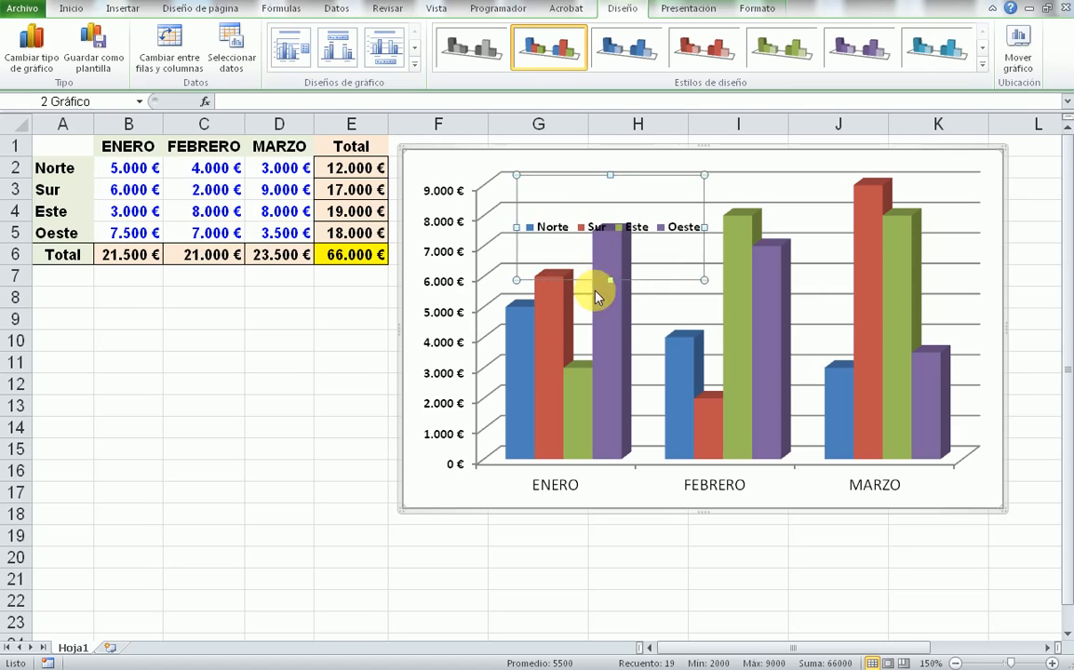
{"action": "left_click_drag", "start_coordinate": [610, 280], "coordinate": [620, 230]}
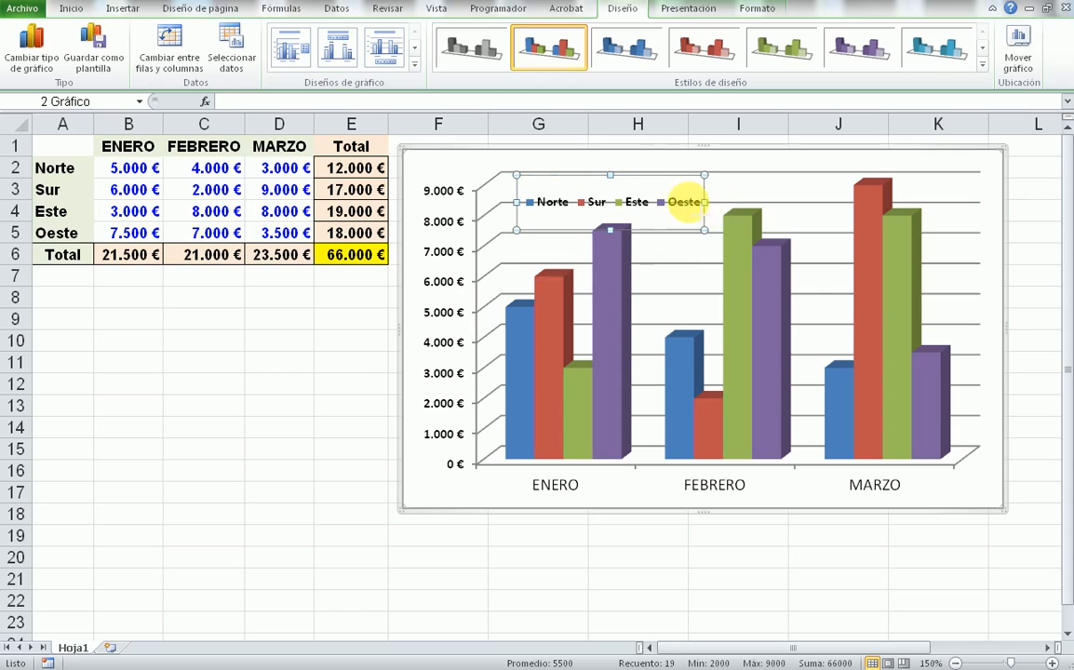
{"action": "left_click_drag", "start_coordinate": [705, 202], "coordinate": [659, 222]}
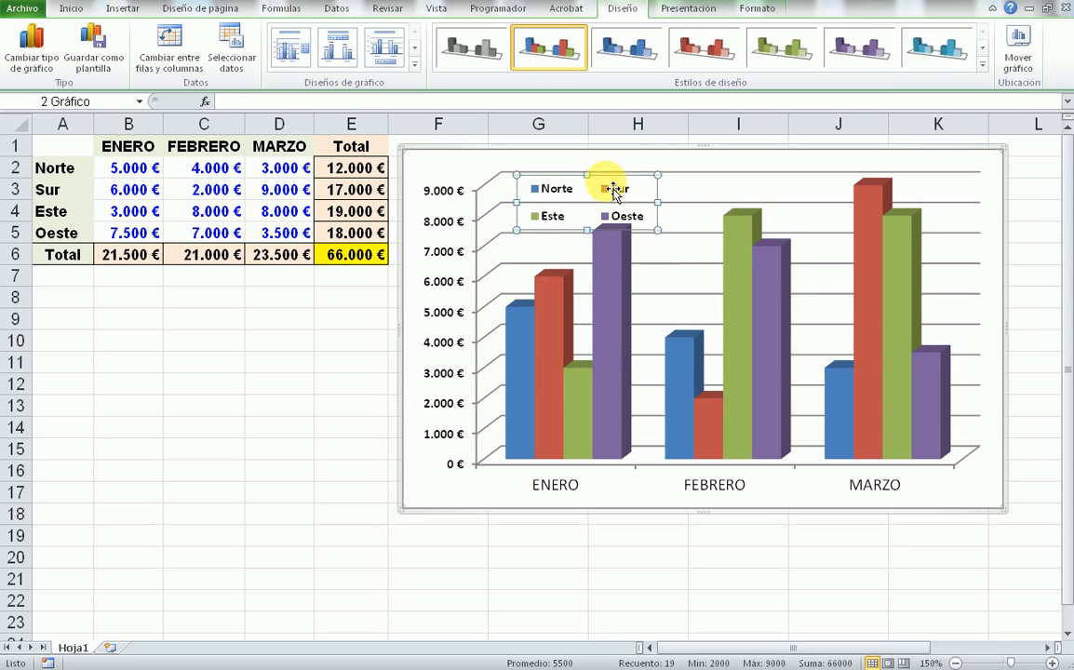
{"action": "left_click_drag", "start_coordinate": [607, 178], "coordinate": [607, 173]}
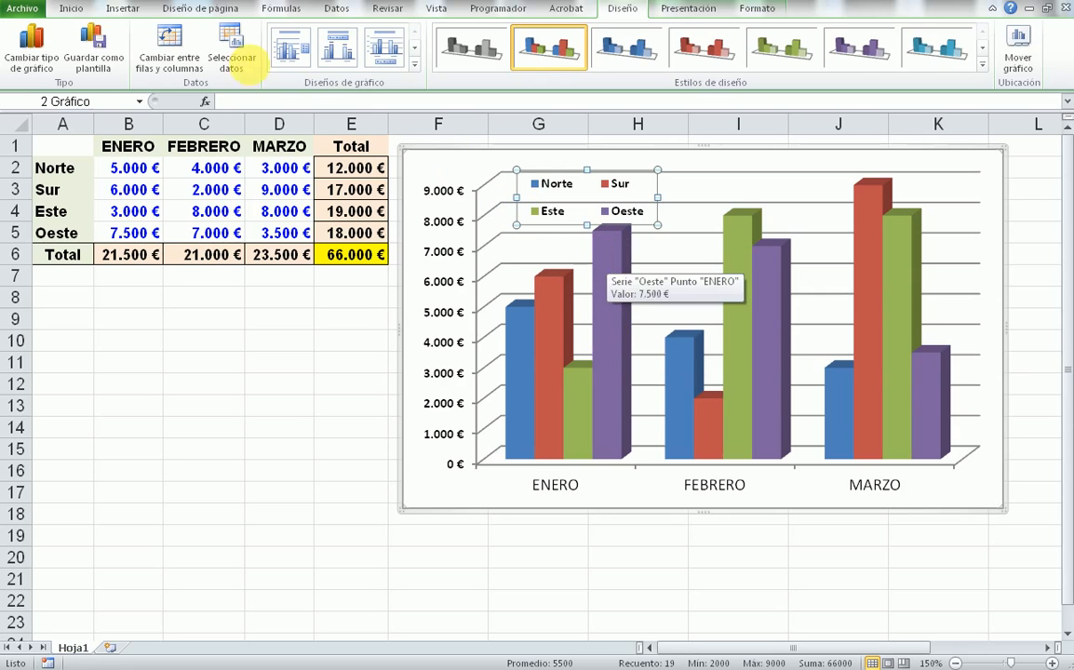
- Switch rows and columns back so the regions form the horizontal axis, and narrow the legend to fit above the Norte columns
{"action": "left_click", "coordinate": [169, 37]}
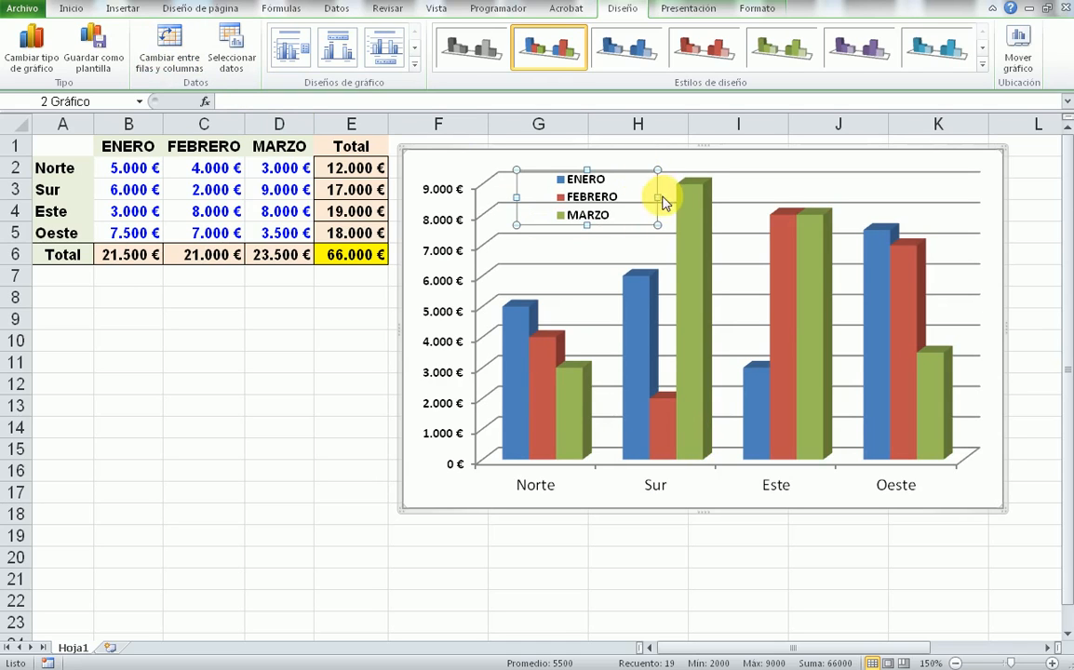
{"action": "left_click_drag", "start_coordinate": [621, 196], "coordinate": [601, 189]}
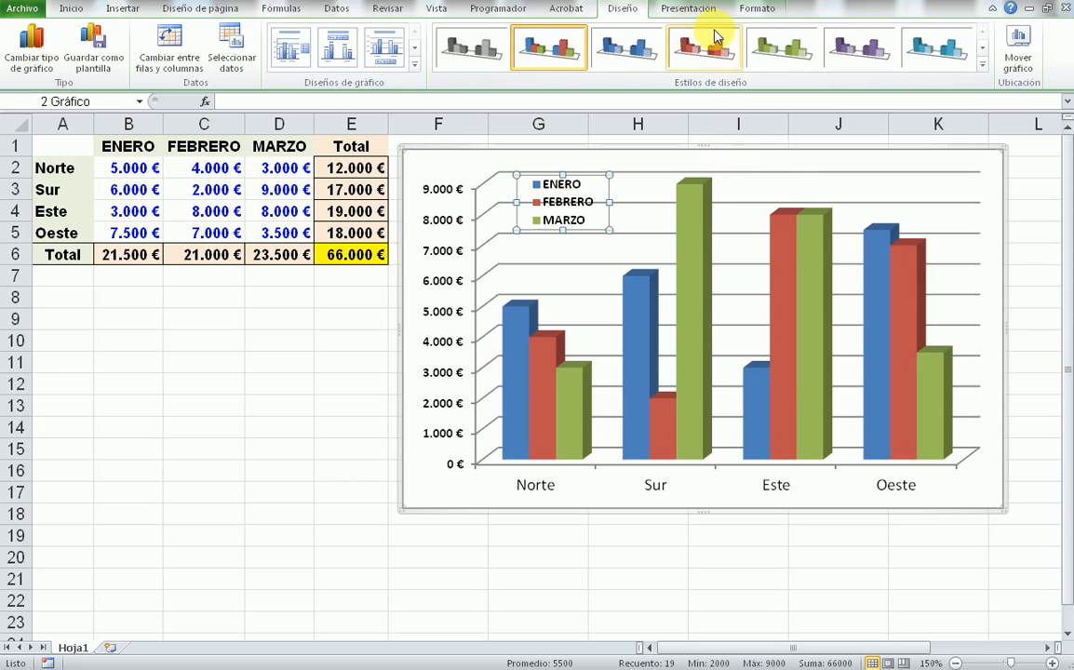
- Add a title at the top of the chart reading VENTAS TRIMESTRALES
{"action": "left_click", "coordinate": [689, 8]}
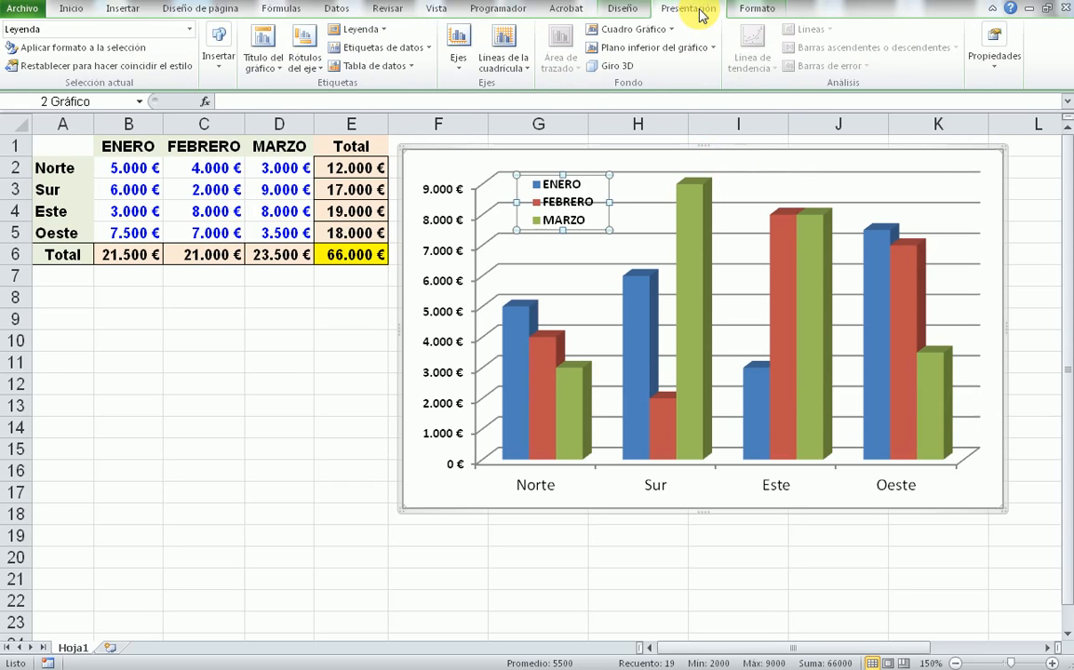
{"action": "left_click", "coordinate": [264, 48]}
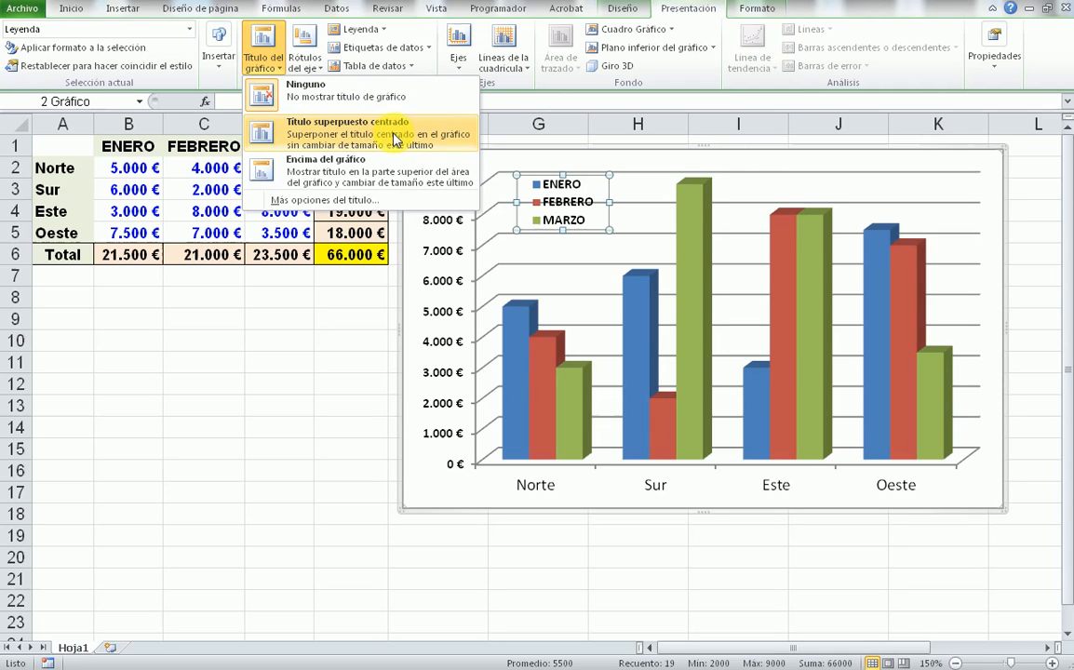
{"action": "left_click", "coordinate": [344, 176]}
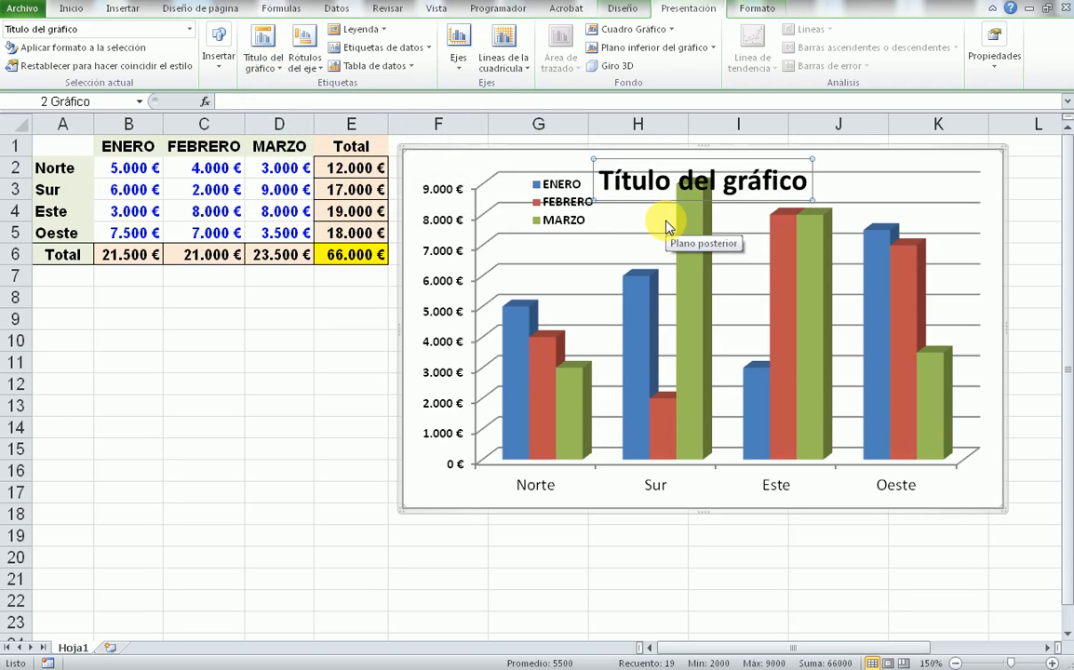
{"action": "type", "text": "VENTAS TRIMESTRALES"}
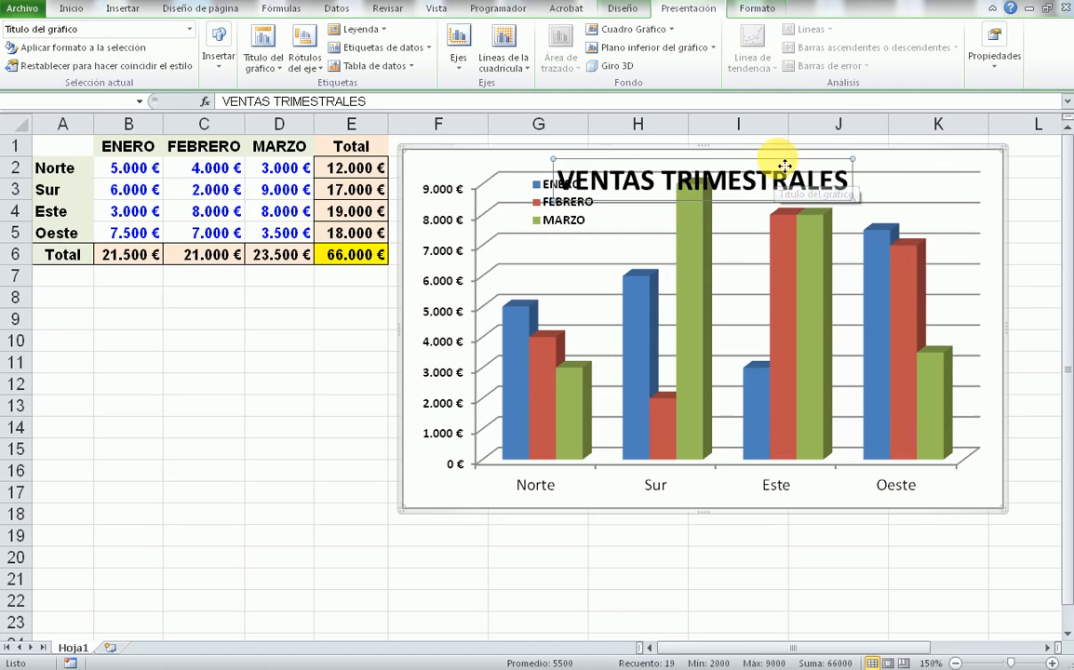
- Reduce the chart title's font size to 14 and reposition it roughly centred near the chart's upper edge
{"action": "left_click_drag", "start_coordinate": [785, 165], "coordinate": [786, 160]}
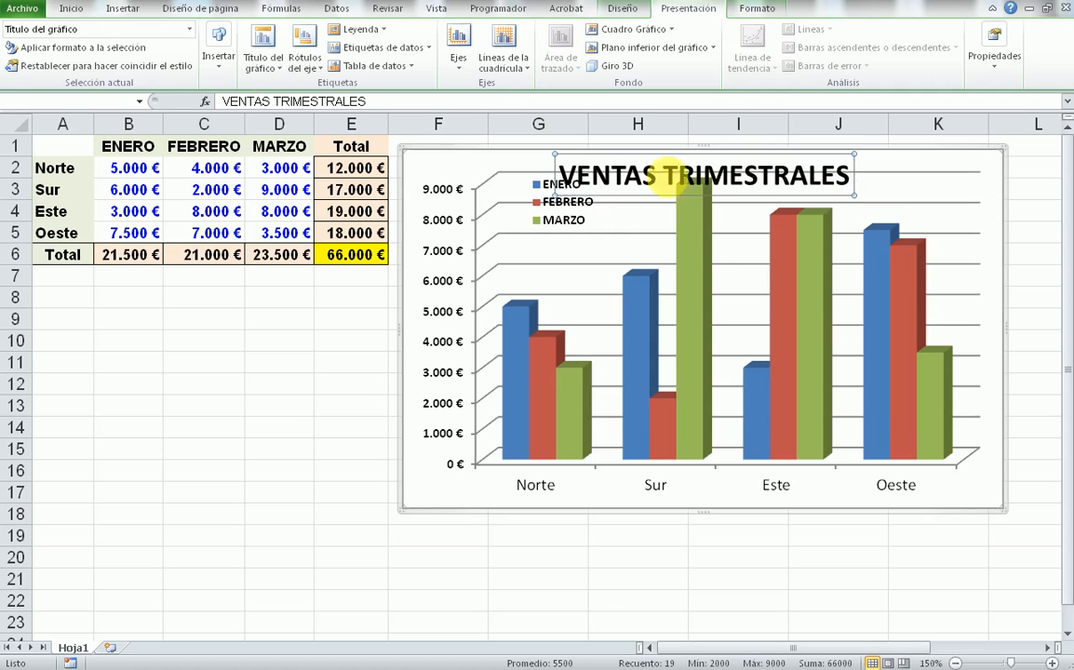
{"action": "left_click", "coordinate": [83, 11]}
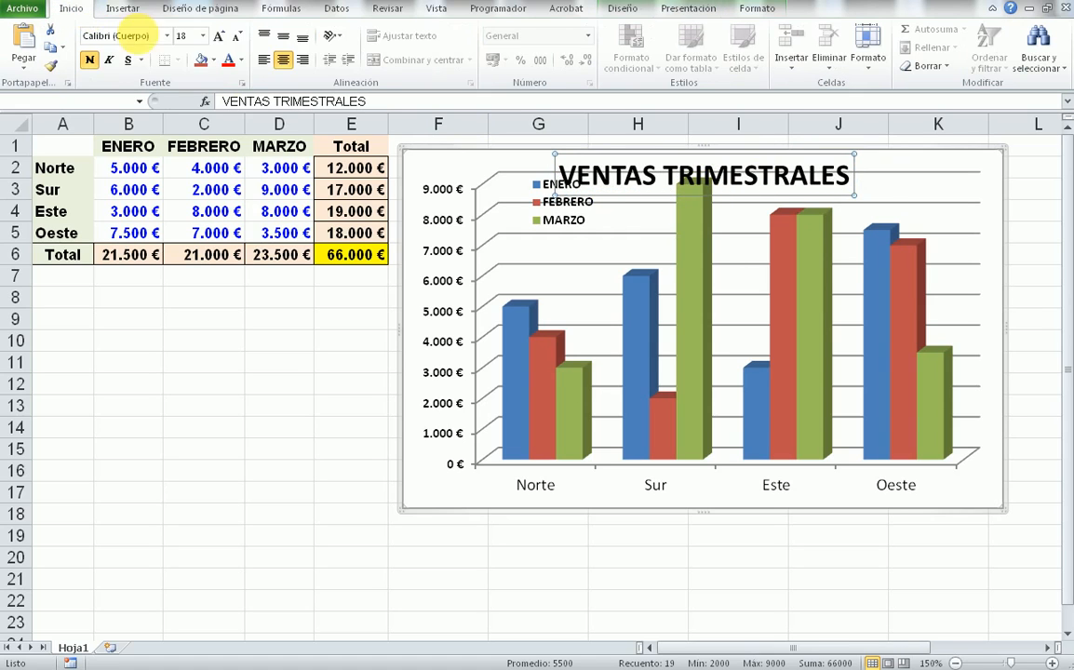
{"action": "left_click", "coordinate": [237, 38]}
{"action": "left_click", "coordinate": [237, 37]}
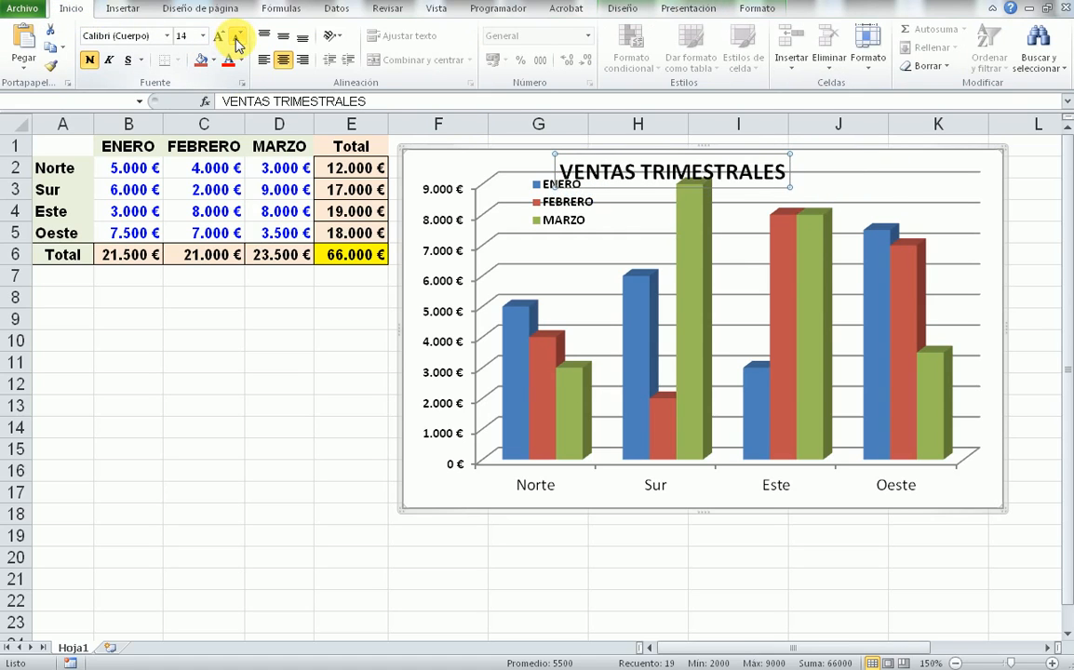
{"action": "left_click_drag", "start_coordinate": [742, 163], "coordinate": [823, 180]}
- Lower the plot area's upper edge to make room for the title, and nudge the title slightly upward
{"action": "left_click", "coordinate": [978, 471]}
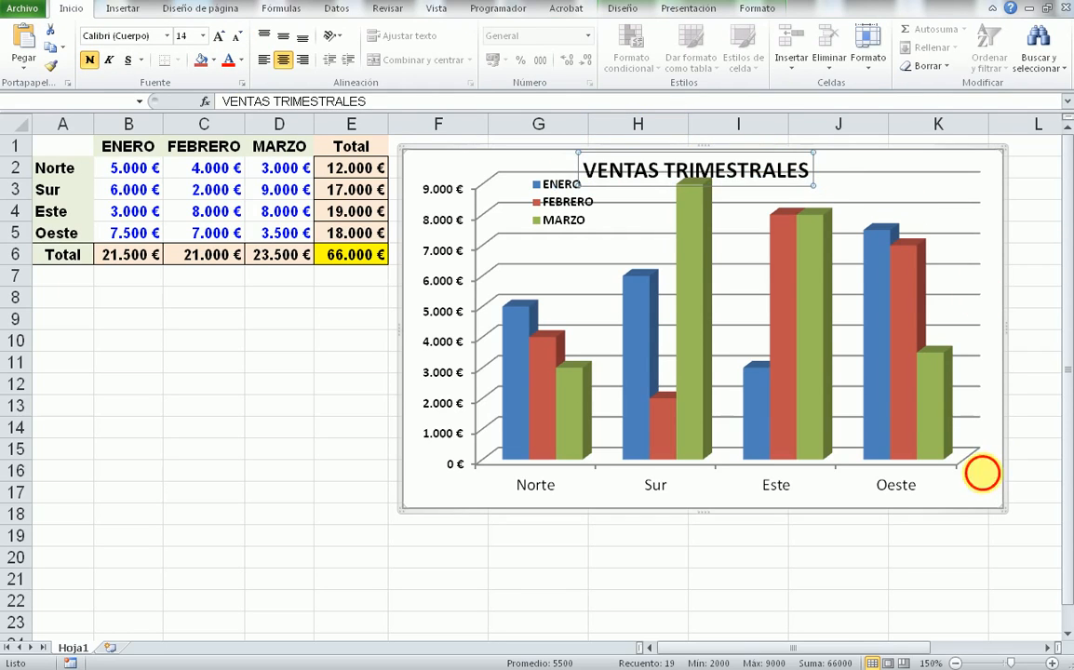
{"action": "left_click_drag", "start_coordinate": [700, 158], "coordinate": [706, 184]}
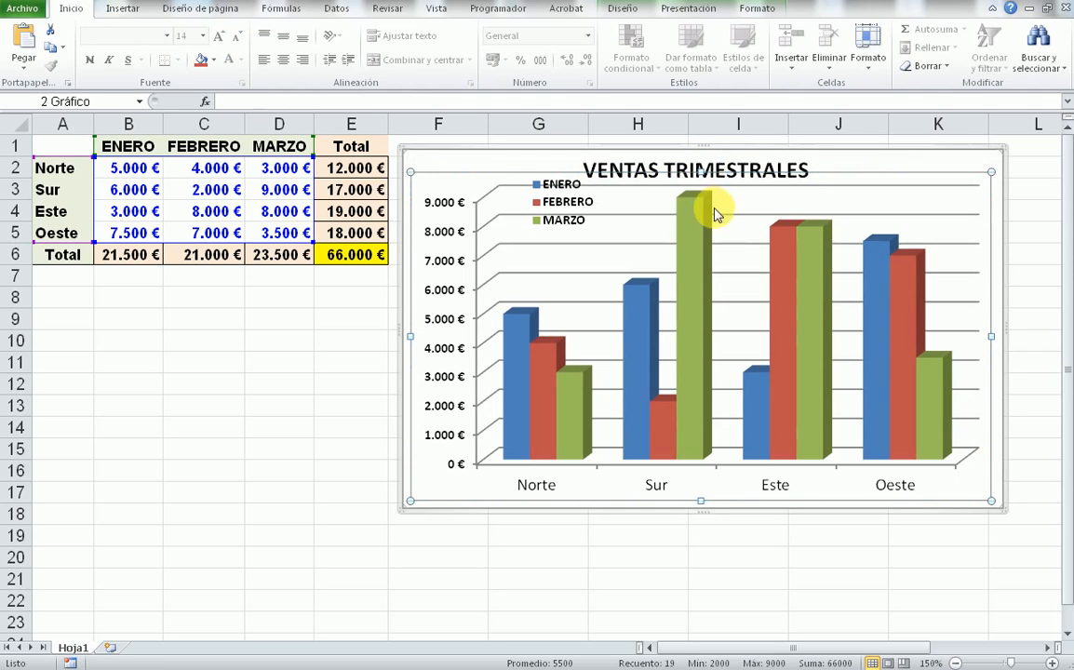
{"action": "left_click", "coordinate": [745, 170]}
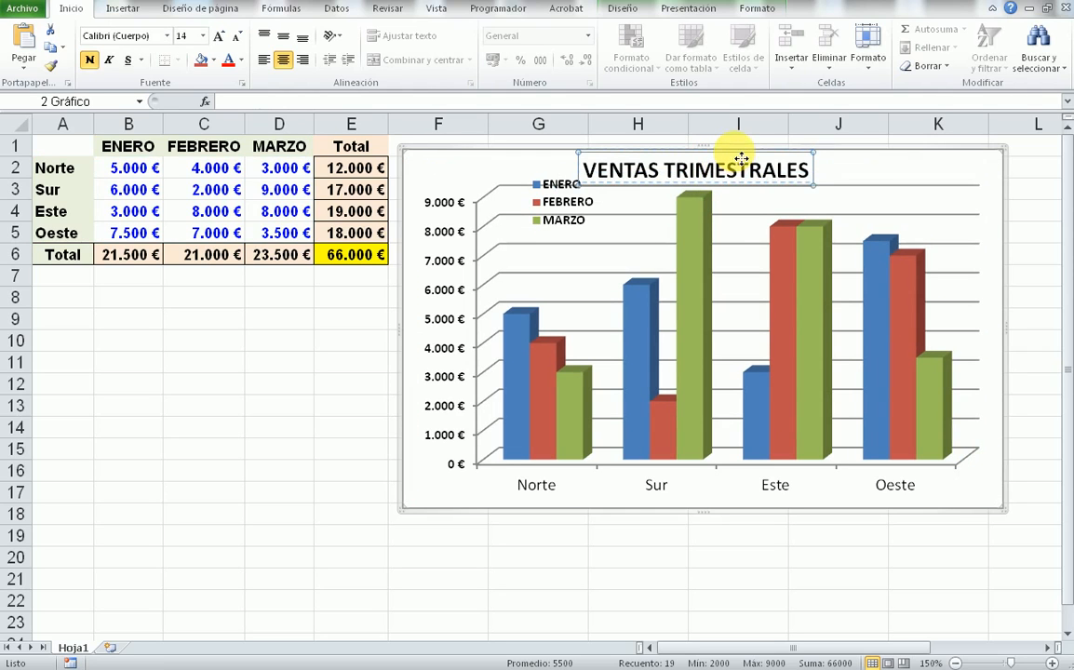
{"action": "left_click_drag", "start_coordinate": [742, 159], "coordinate": [742, 156]}
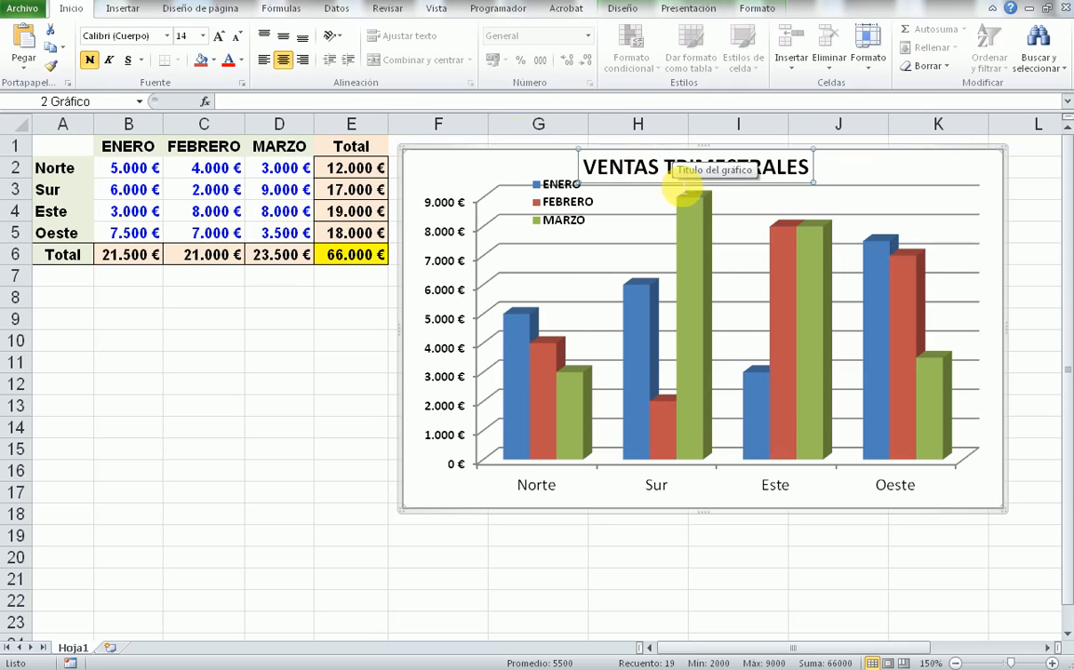
- Color the chart title with the recently used blue and make the horizontal axis labels bold
{"action": "left_click", "coordinate": [243, 65]}
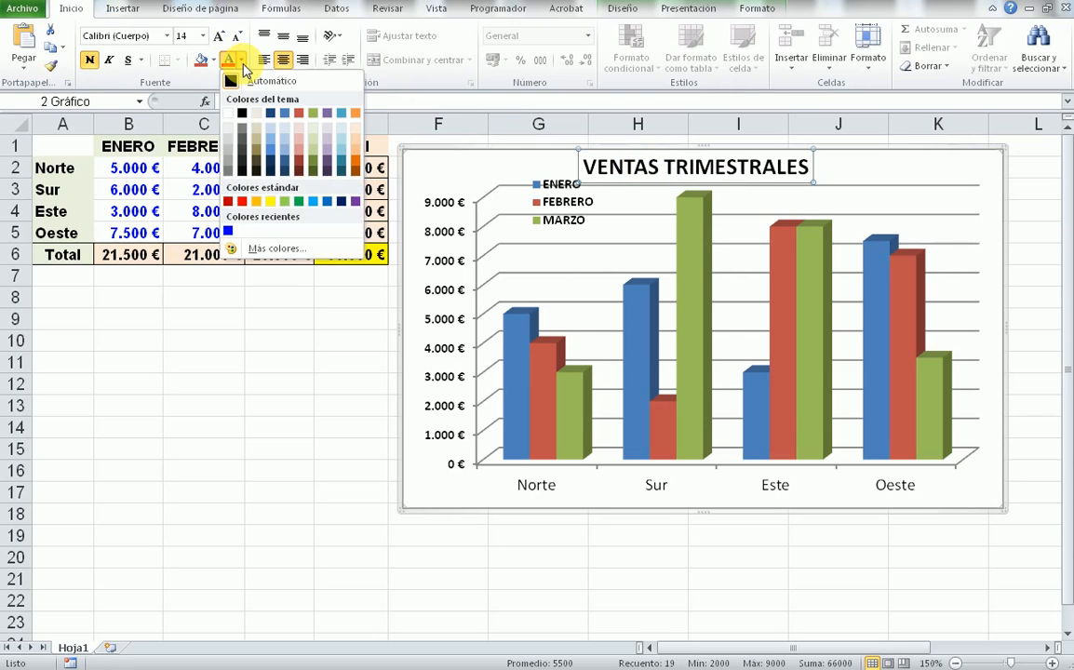
{"action": "left_click", "coordinate": [229, 230]}
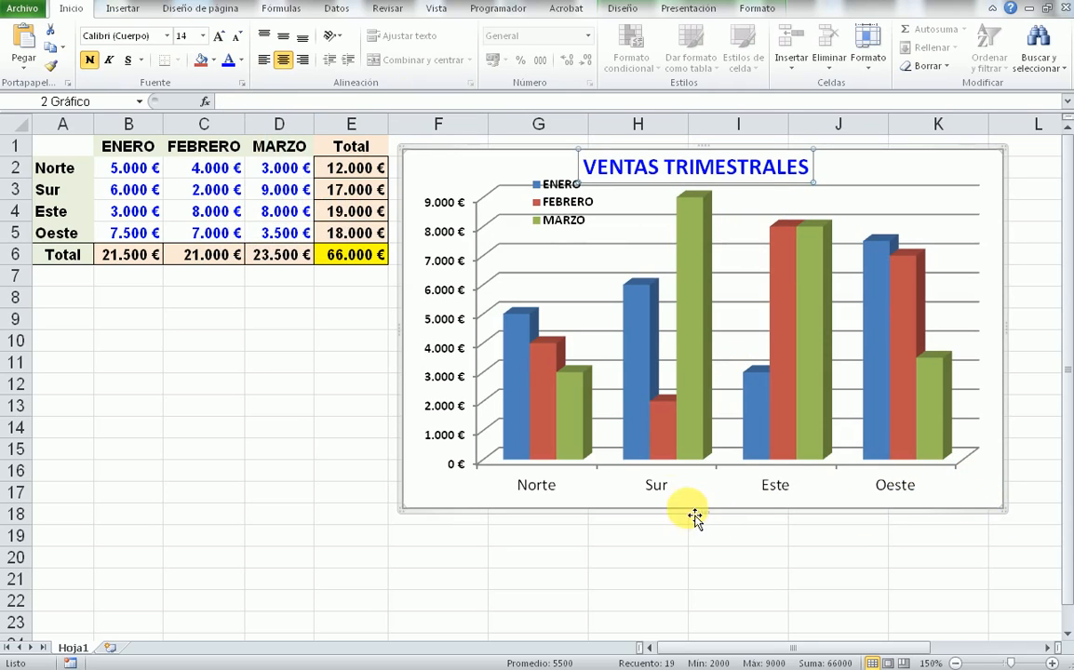
{"action": "left_click", "coordinate": [657, 485]}
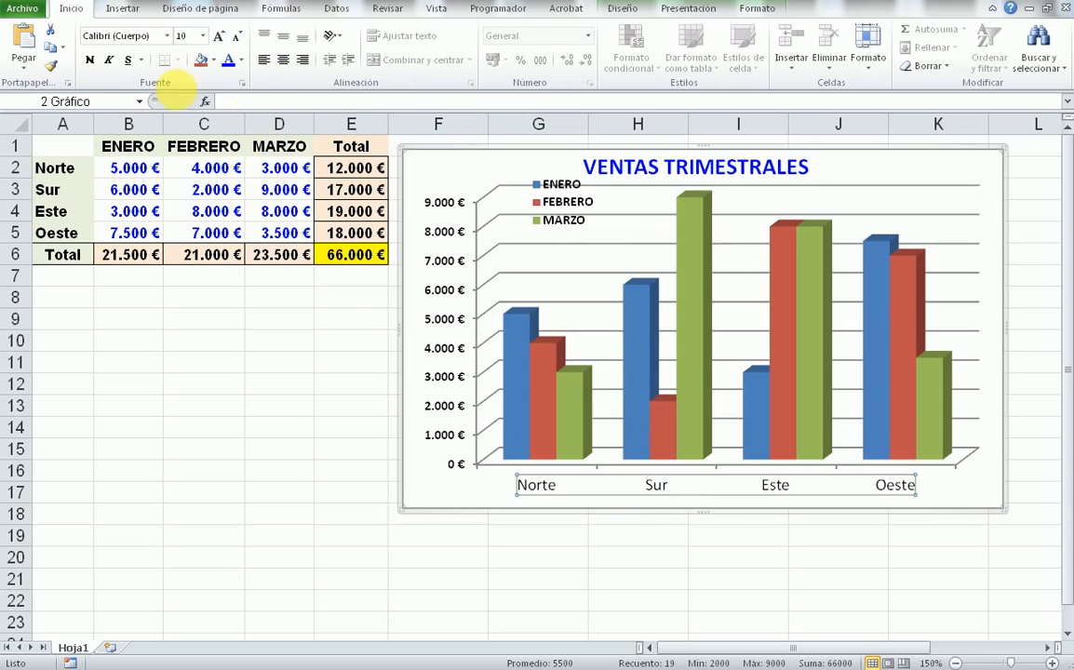
{"action": "left_click", "coordinate": [89, 60]}
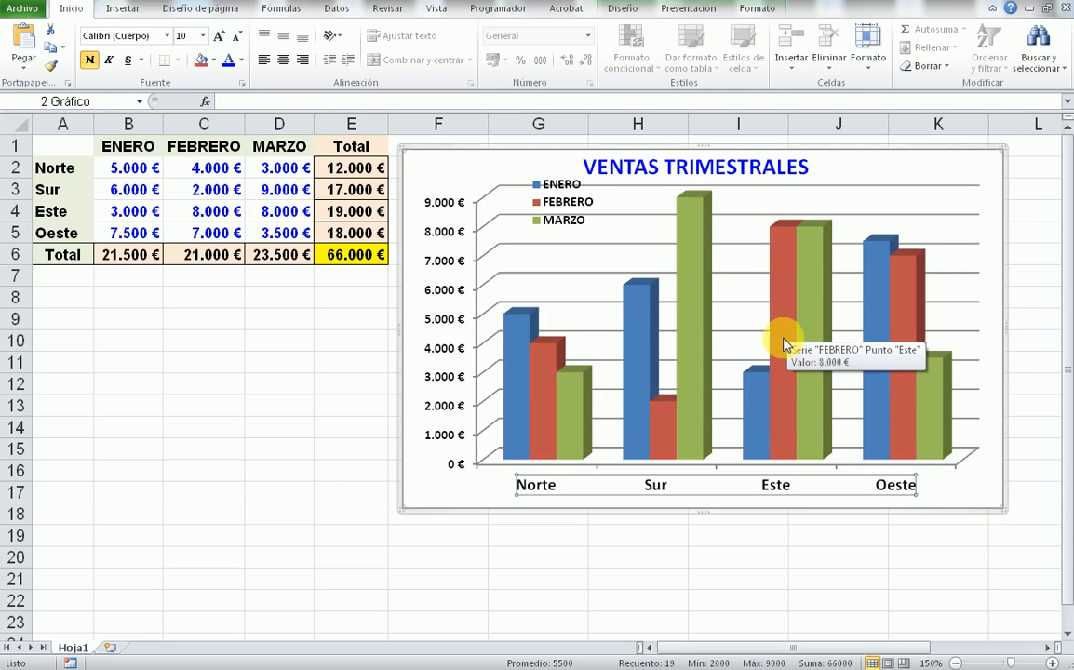
- Fill all columns of the FEBRERO series with standard yellow
{"action": "left_click", "coordinate": [784, 304]}
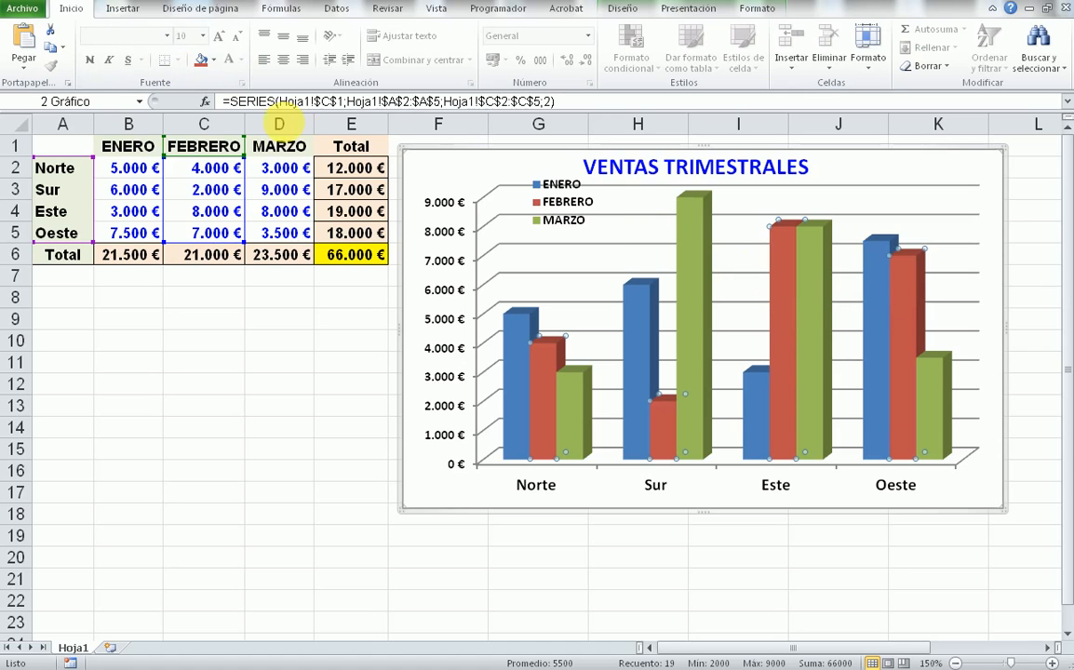
{"action": "left_click", "coordinate": [214, 61]}
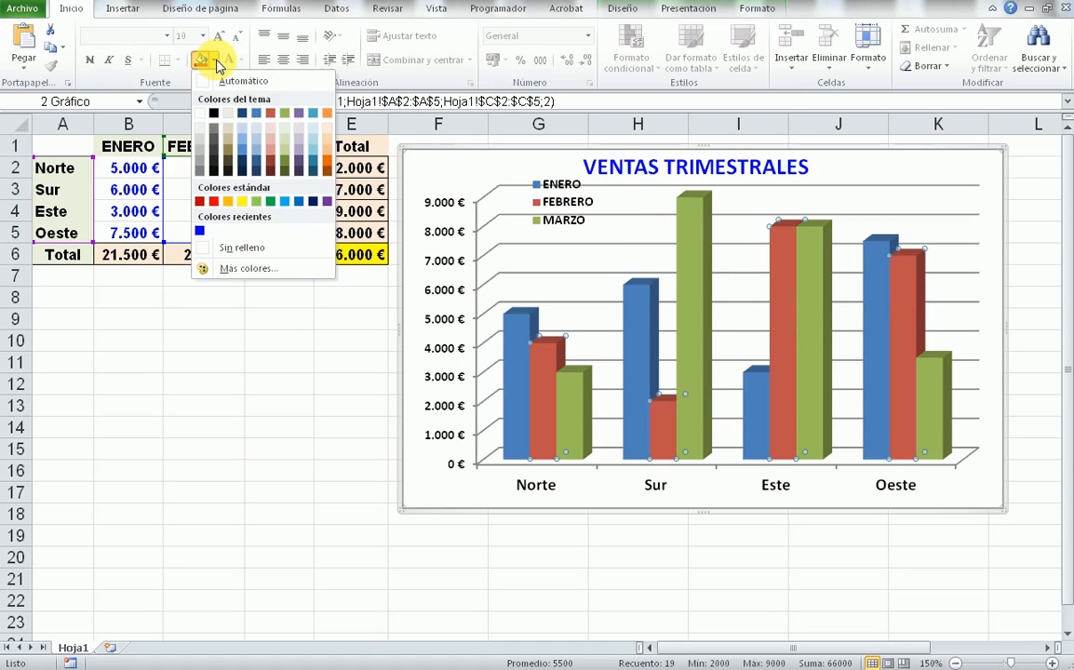
{"action": "left_click", "coordinate": [760, 11]}
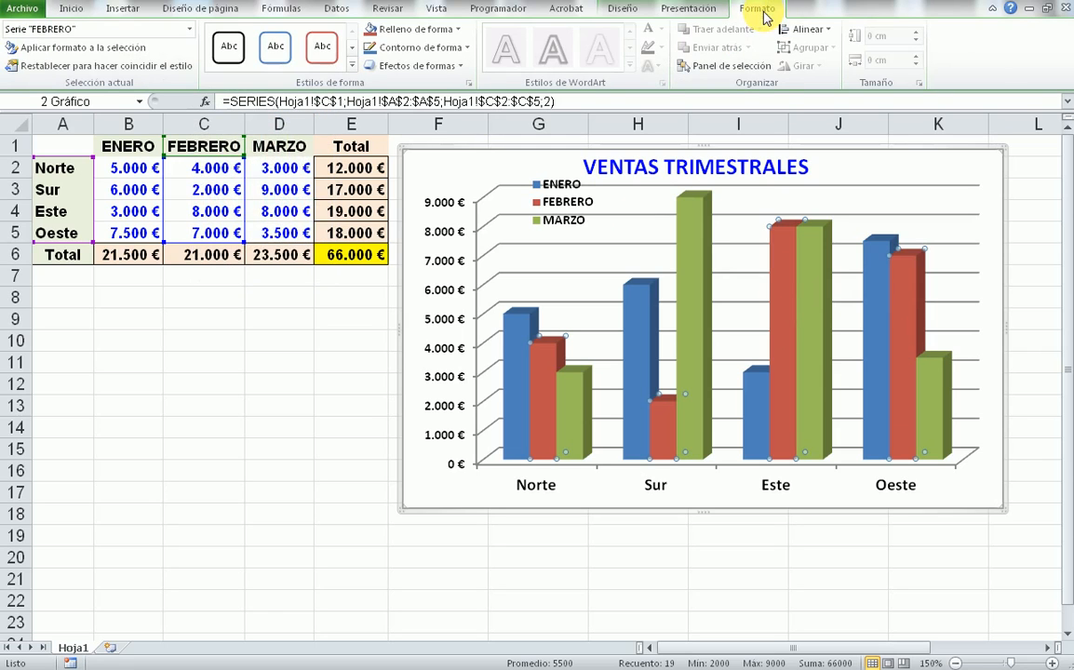
{"action": "left_click", "coordinate": [458, 34]}
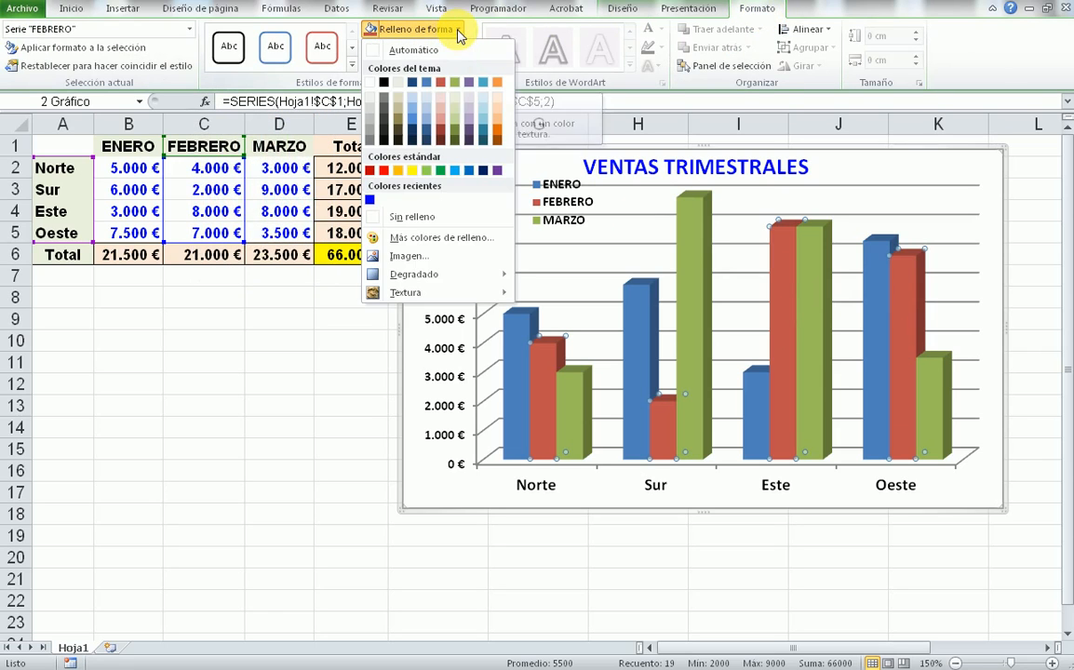
{"action": "left_click", "coordinate": [414, 179]}
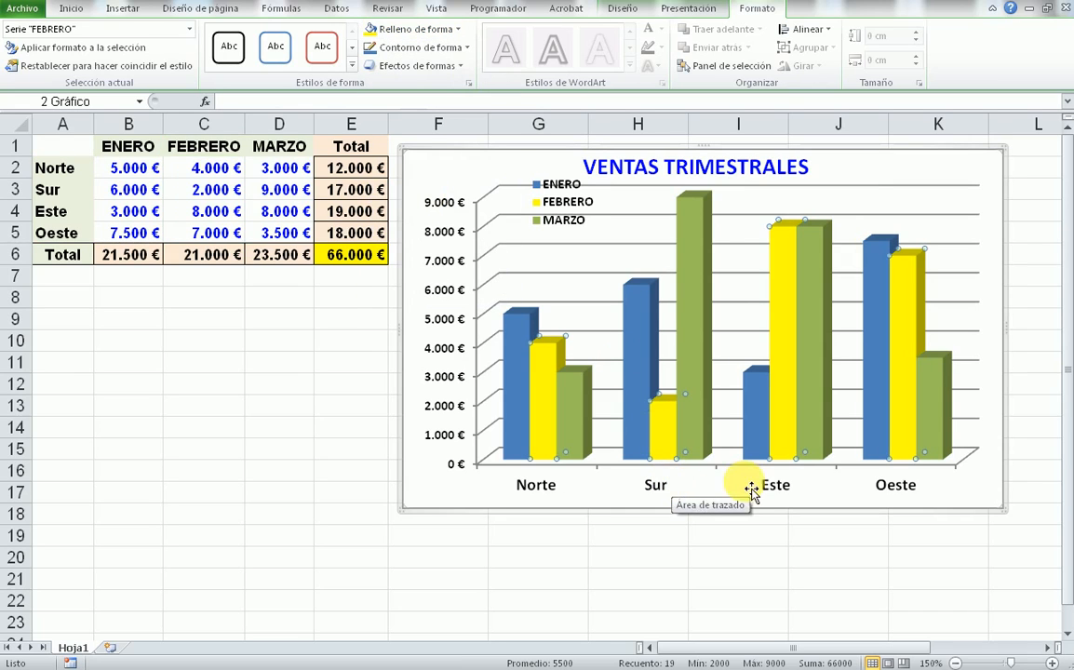
- Fill only the Sur column of the MARZO series with Anaranjado, Énfasis 6, Oscuro 25%
{"action": "mouse_move", "coordinate": [698, 290]}
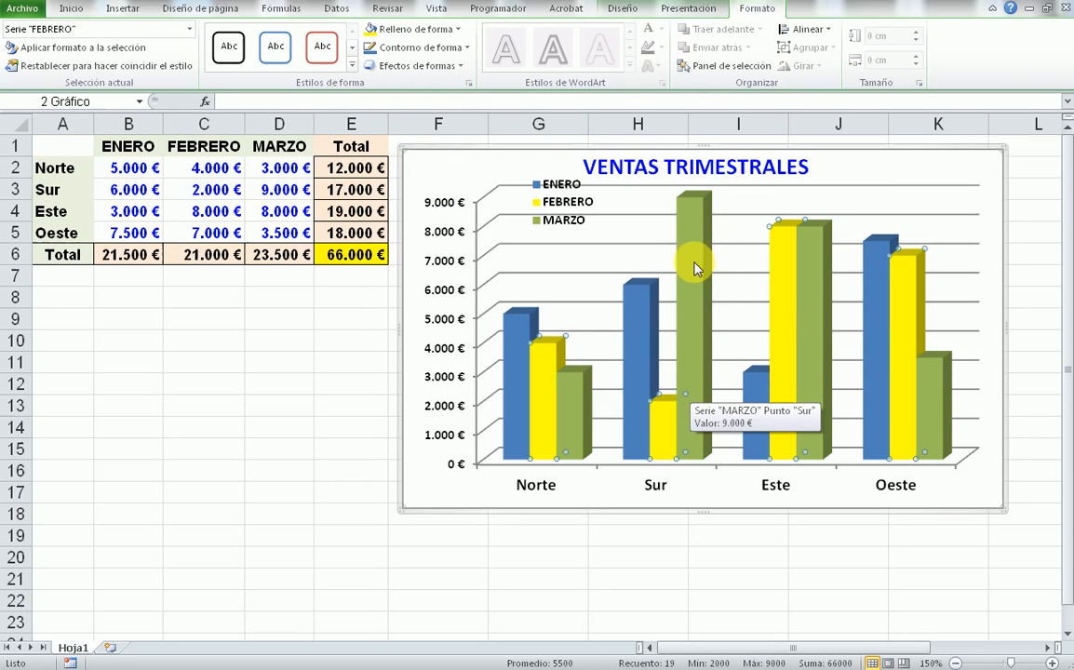
{"action": "left_click", "coordinate": [696, 292]}
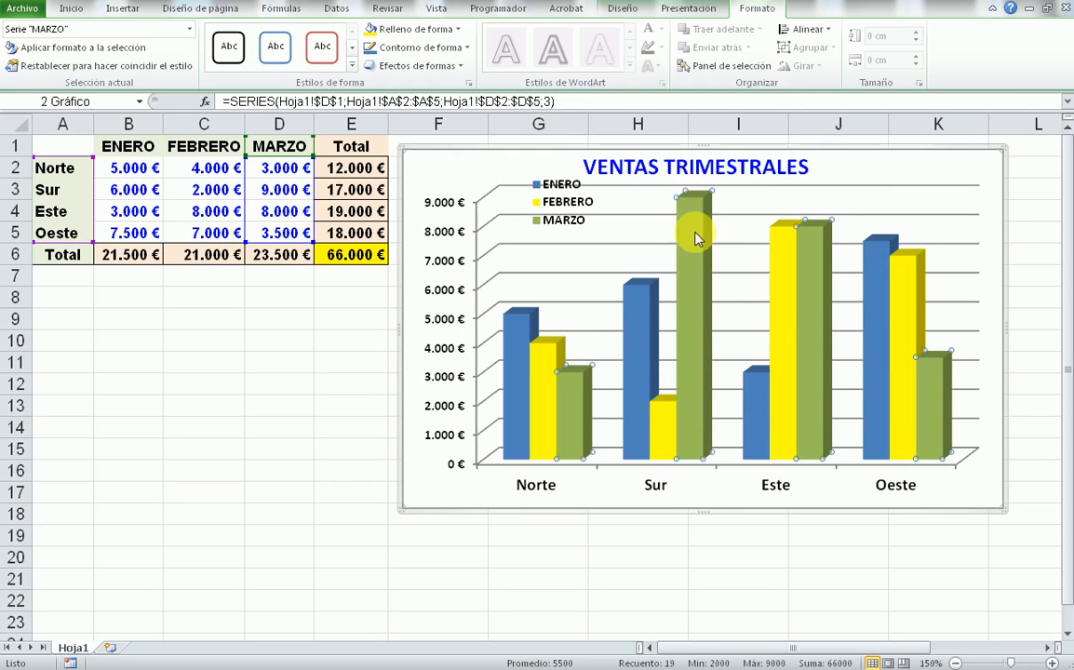
{"action": "left_click", "coordinate": [694, 305]}
{"action": "left_click", "coordinate": [461, 30]}
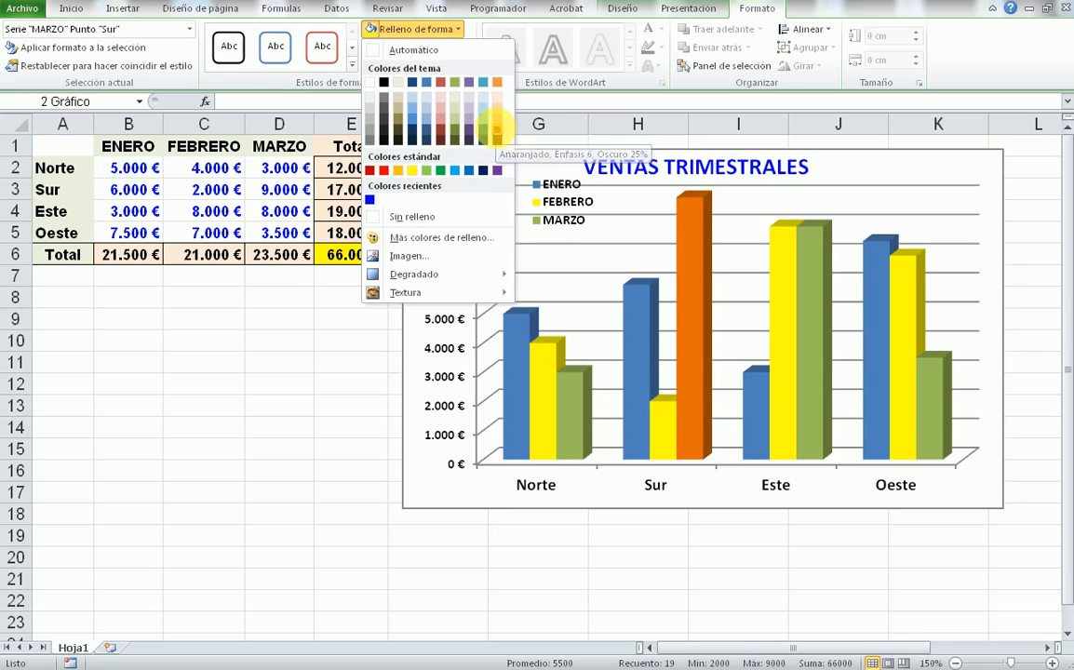
{"action": "left_click", "coordinate": [498, 135]}
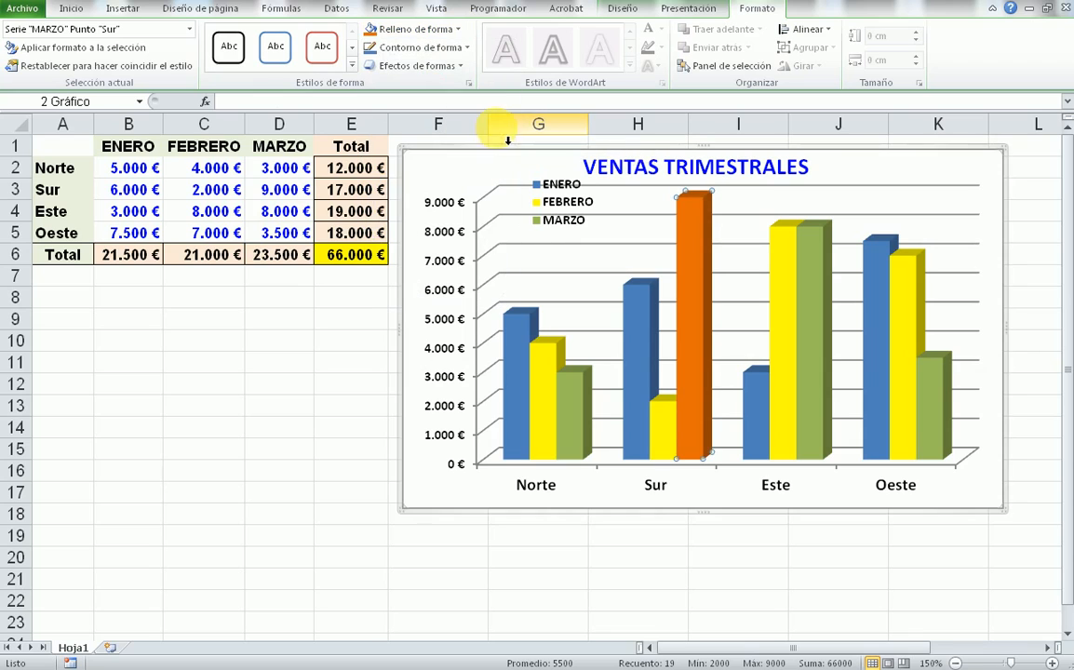
- Set the vertical value axis minimum to a fixed value of 1000 in its axis options
{"action": "left_click", "coordinate": [991, 504]}
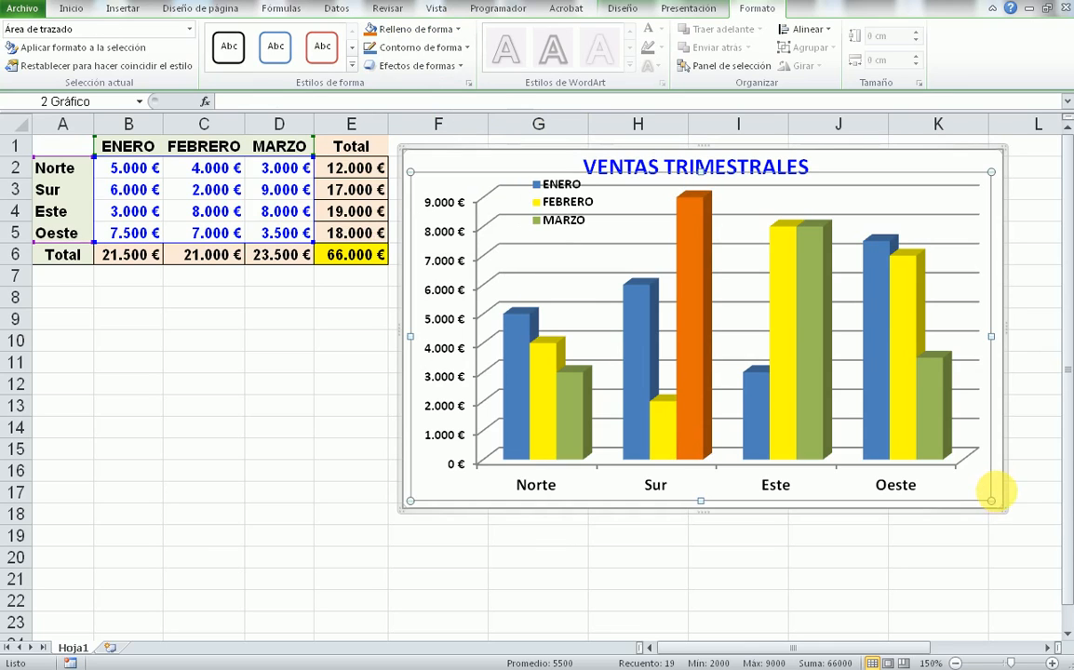
{"action": "left_click", "coordinate": [996, 491]}
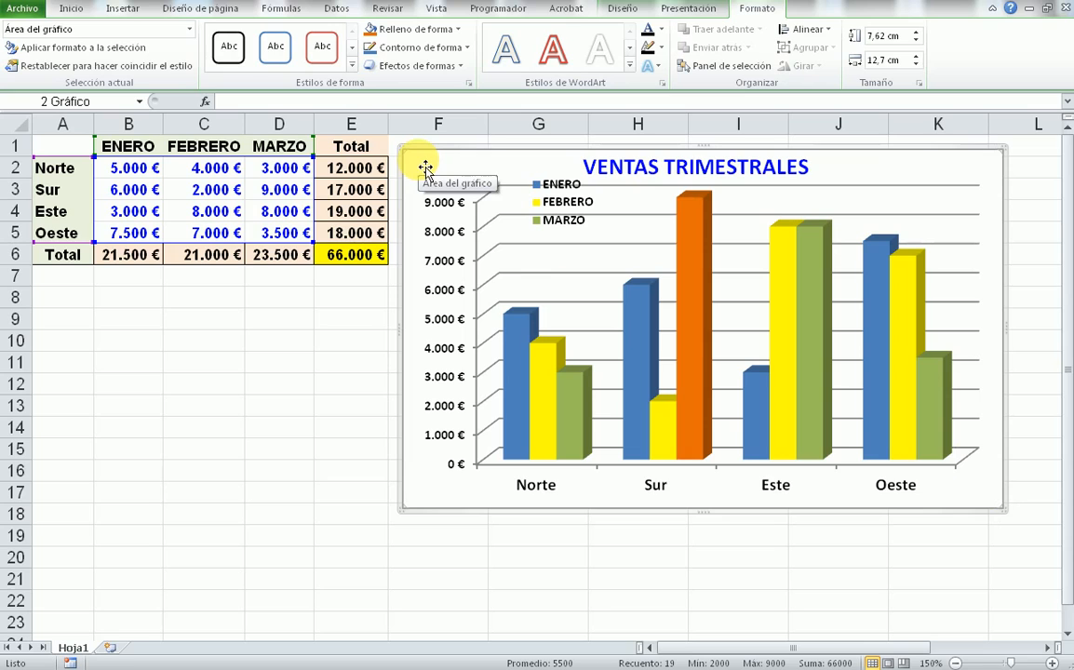
{"action": "left_click", "coordinate": [445, 346]}
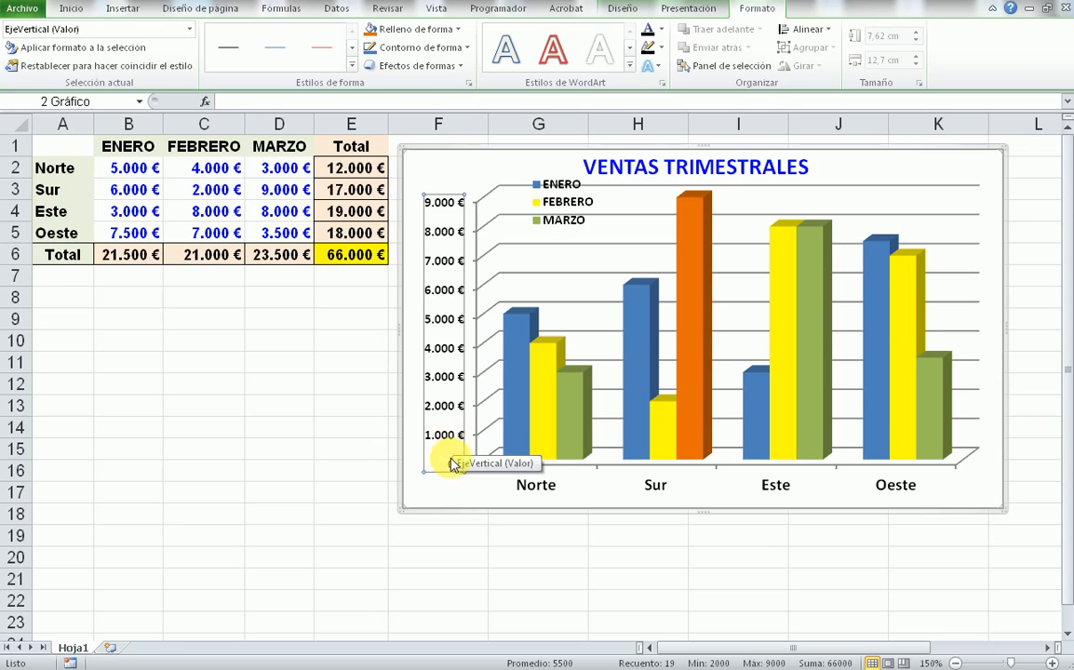
{"action": "right_click", "coordinate": [444, 326]}
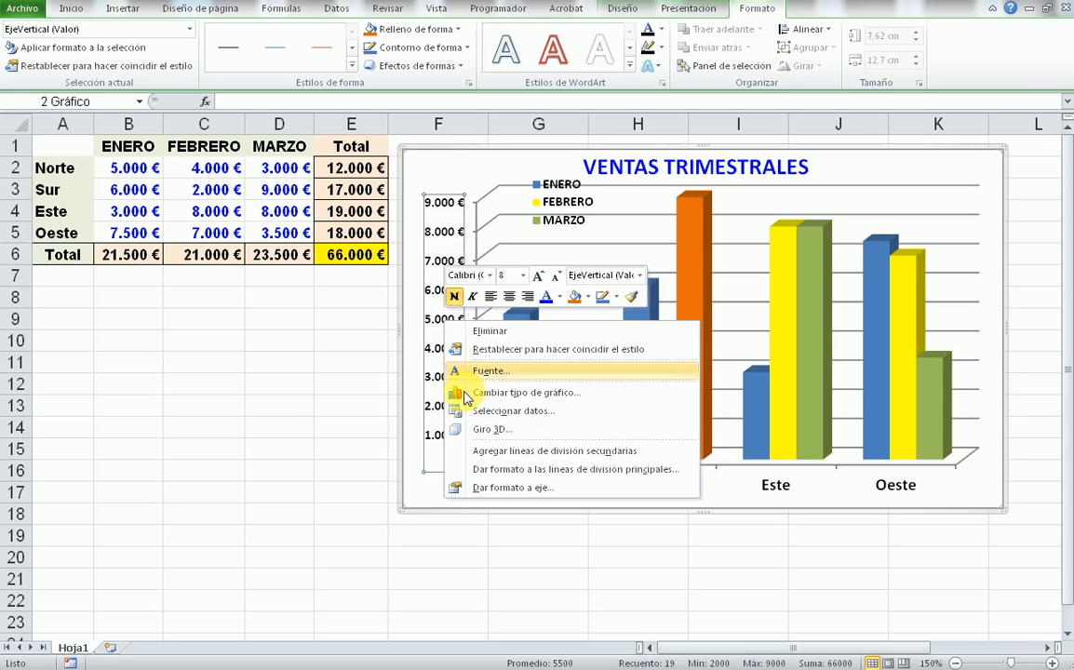
{"action": "left_click", "coordinate": [522, 490]}
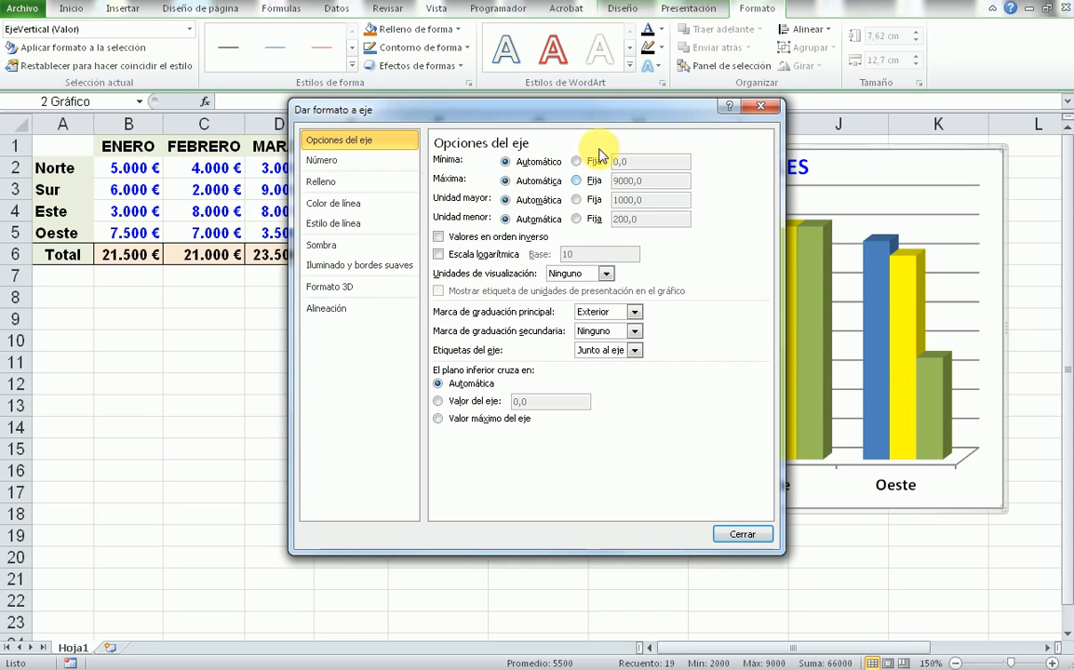
{"action": "left_click_drag", "start_coordinate": [560, 109], "coordinate": [611, 105]}
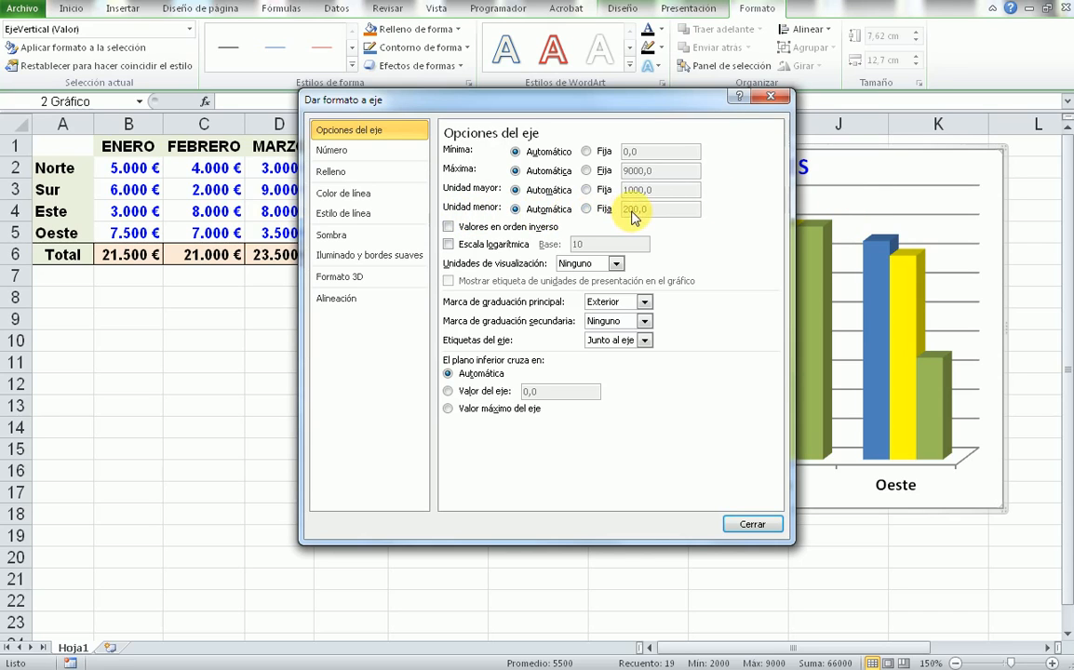
{"action": "left_click", "coordinate": [587, 152]}
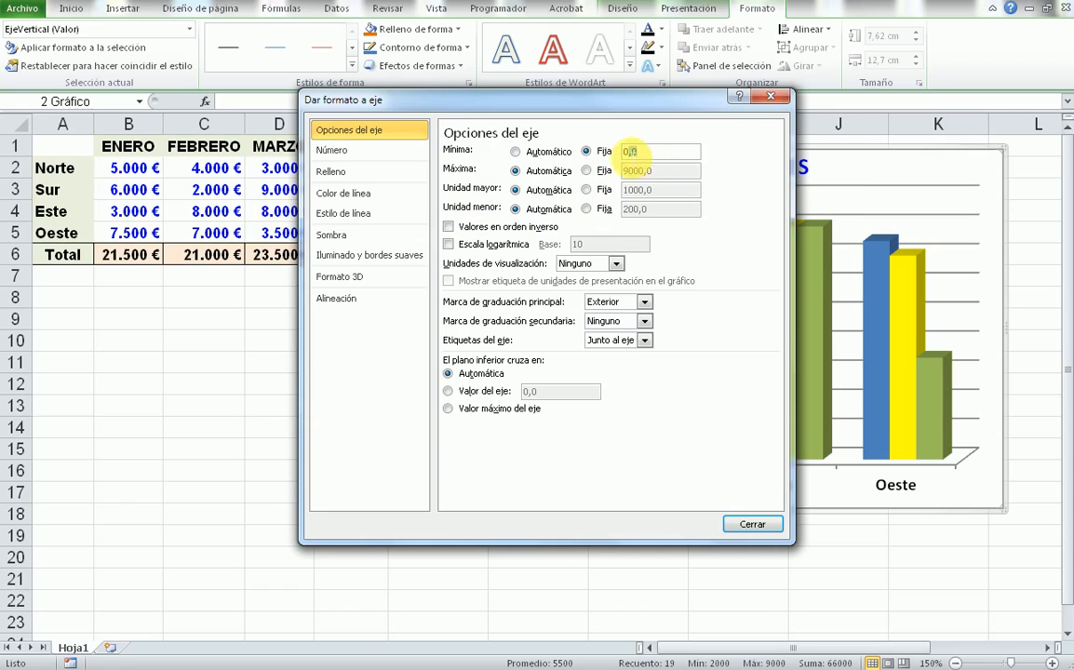
{"action": "double_click", "coordinate": [629, 152]}
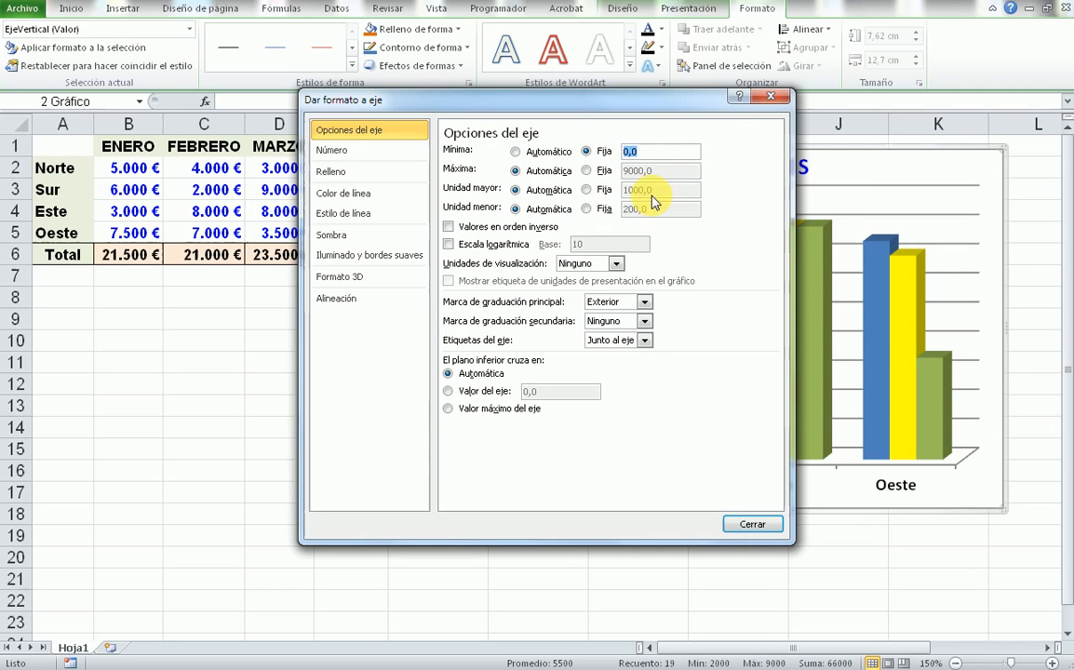
{"action": "type", "text": "1000"}
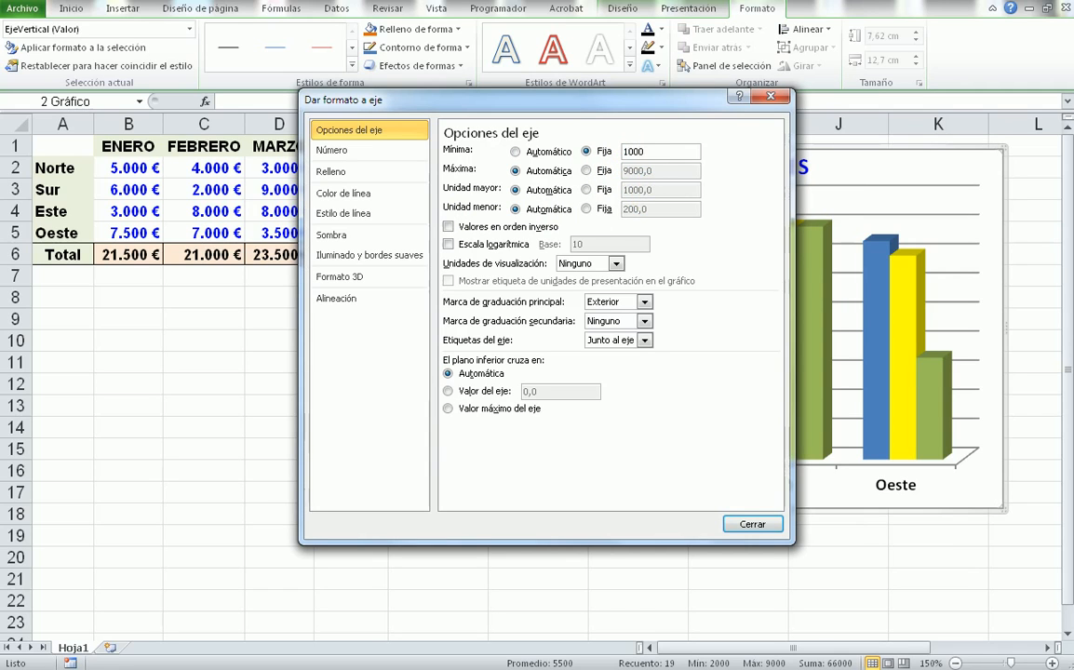
{"action": "key", "text": "Return"}
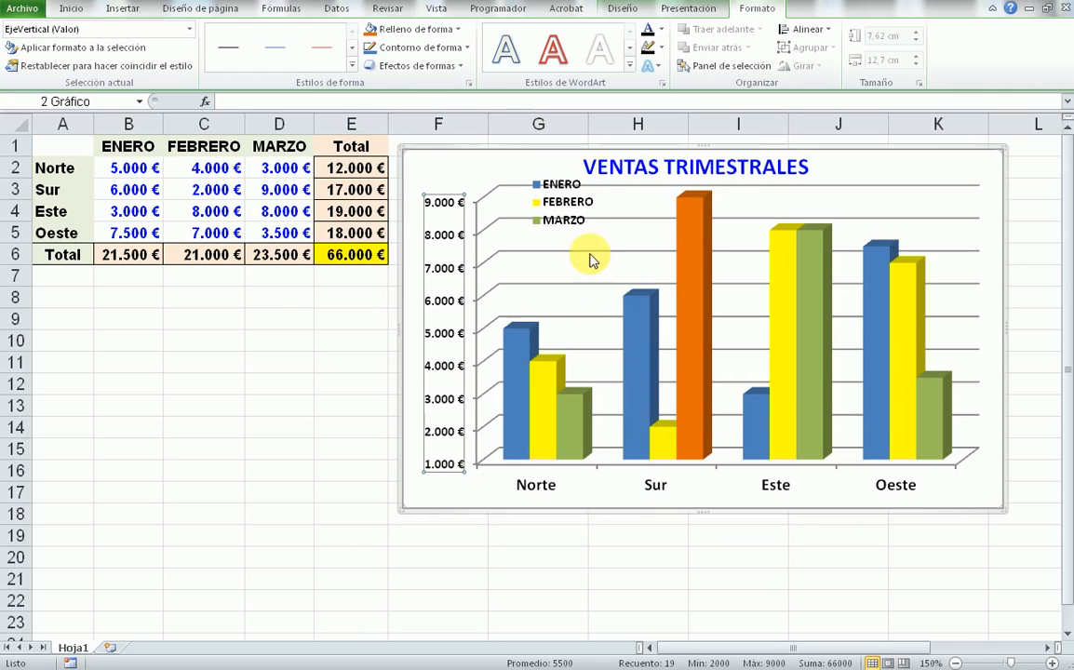
- Nudge the legend slightly down and left and fill its background with light olive green
{"action": "left_click", "coordinate": [582, 214]}
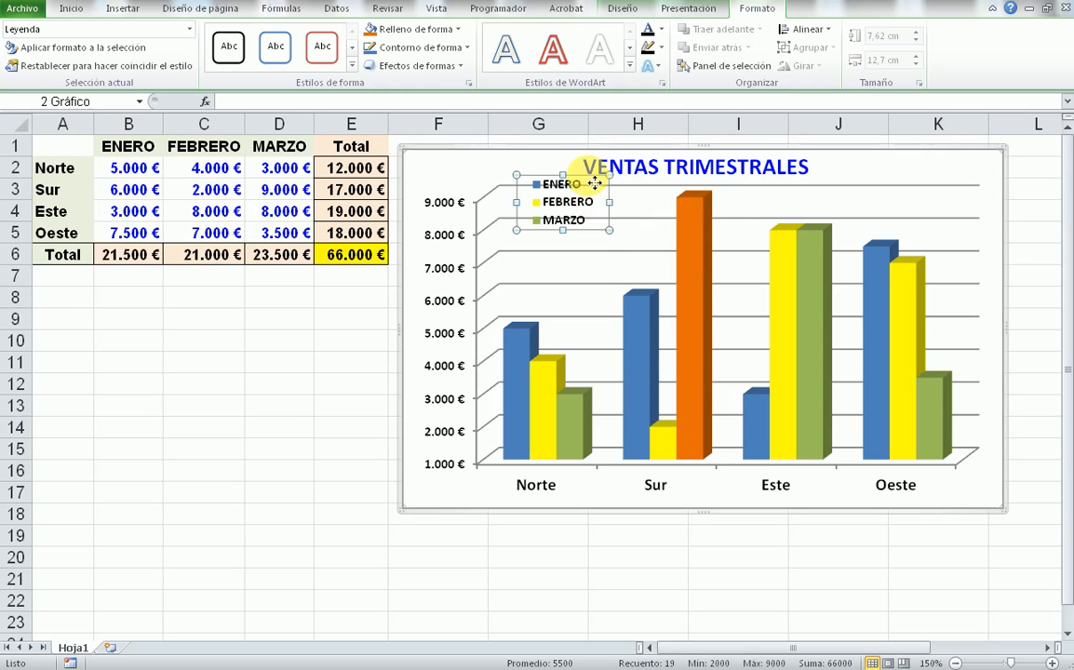
{"action": "left_click_drag", "start_coordinate": [591, 193], "coordinate": [588, 194]}
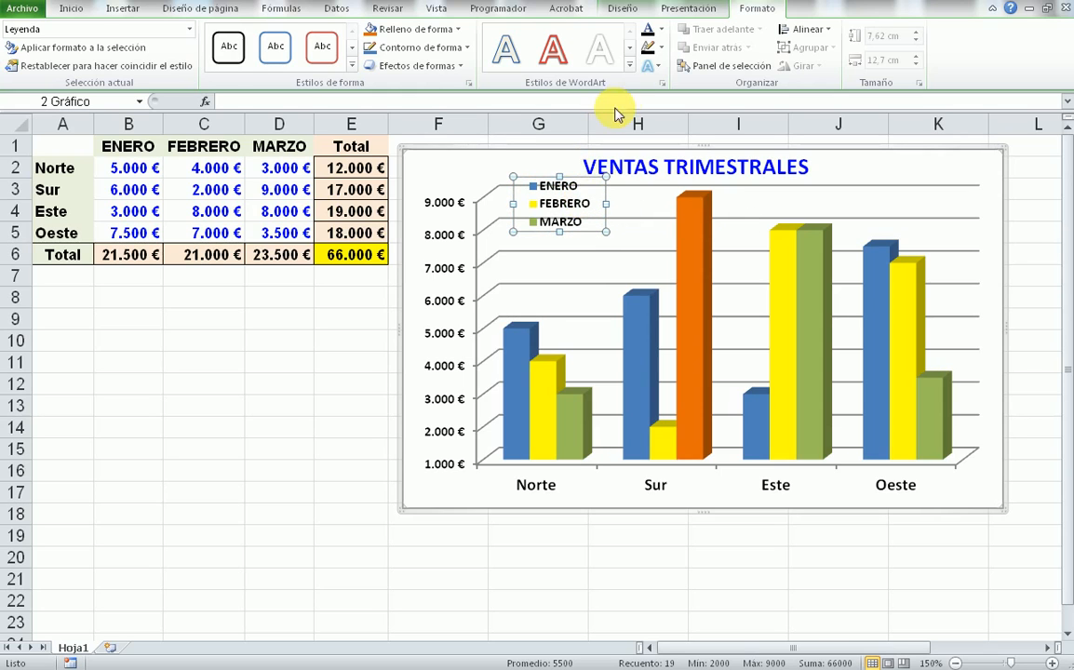
{"action": "left_click", "coordinate": [459, 30]}
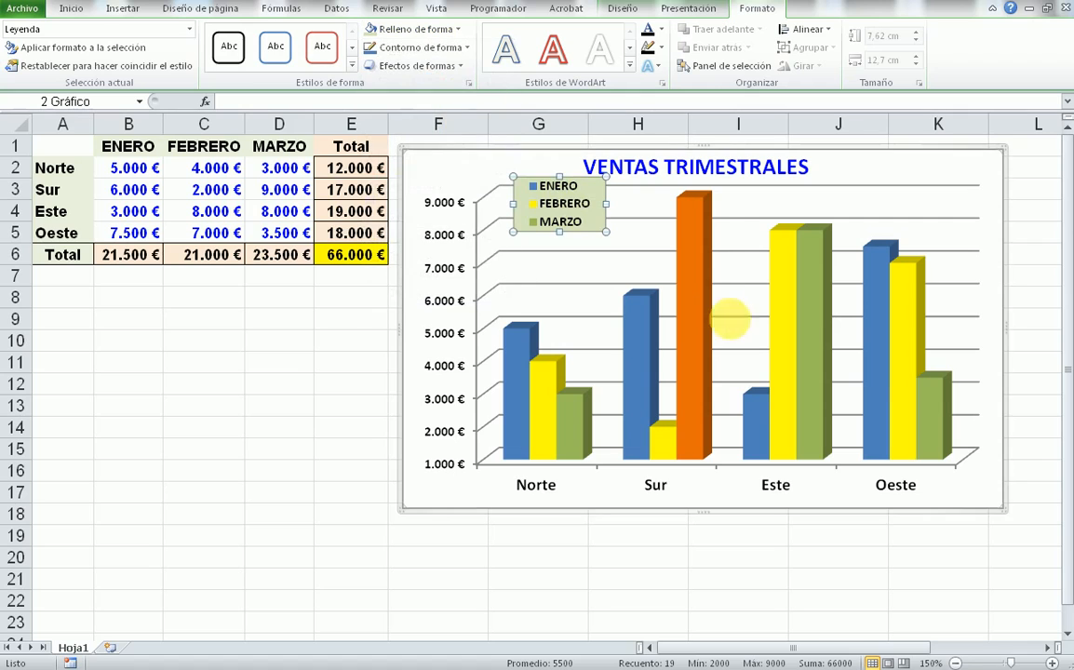
- Move the chart title slightly to the right so it clears the legend
{"action": "left_click", "coordinate": [758, 170]}
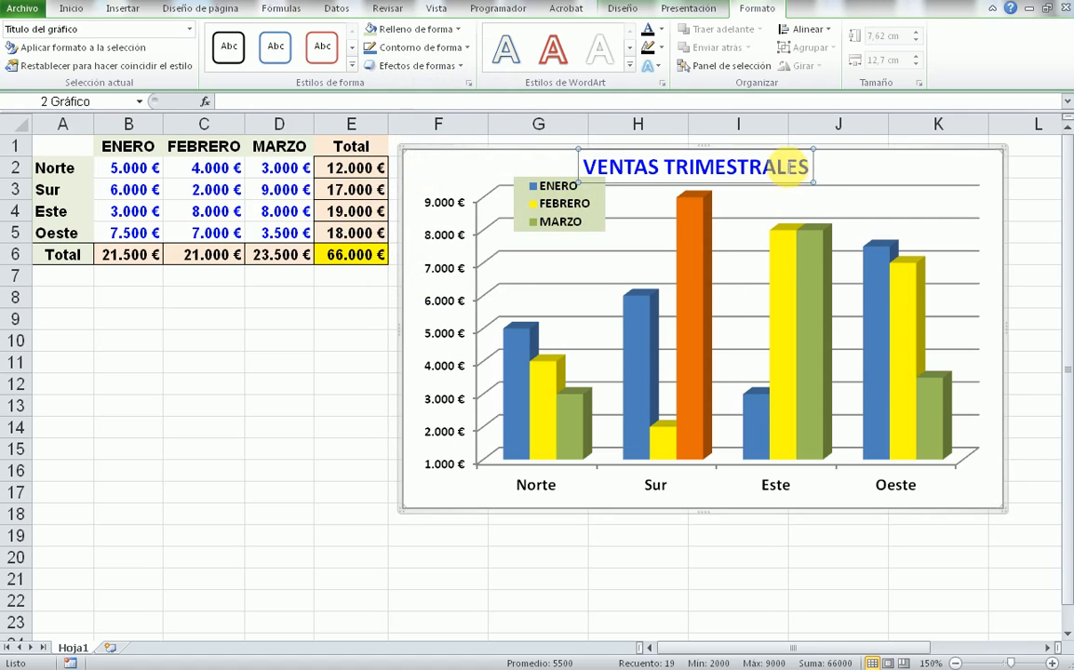
{"action": "left_click_drag", "start_coordinate": [801, 187], "coordinate": [822, 189]}
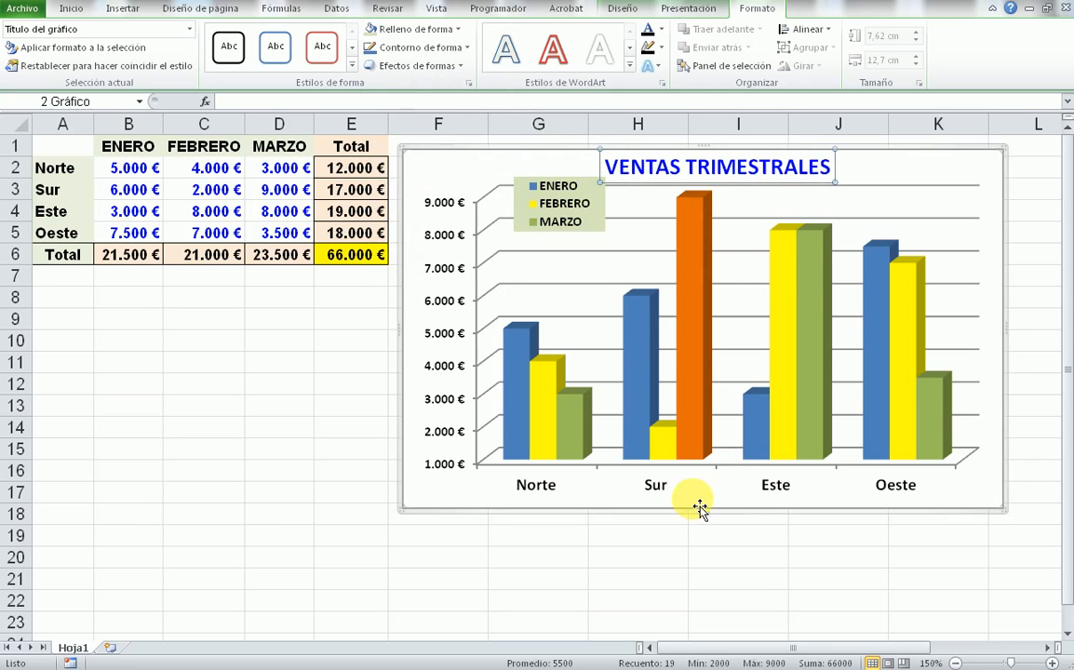
- Show data labels with the values on all columns of the chart
{"action": "mouse_move", "coordinate": [700, 407]}
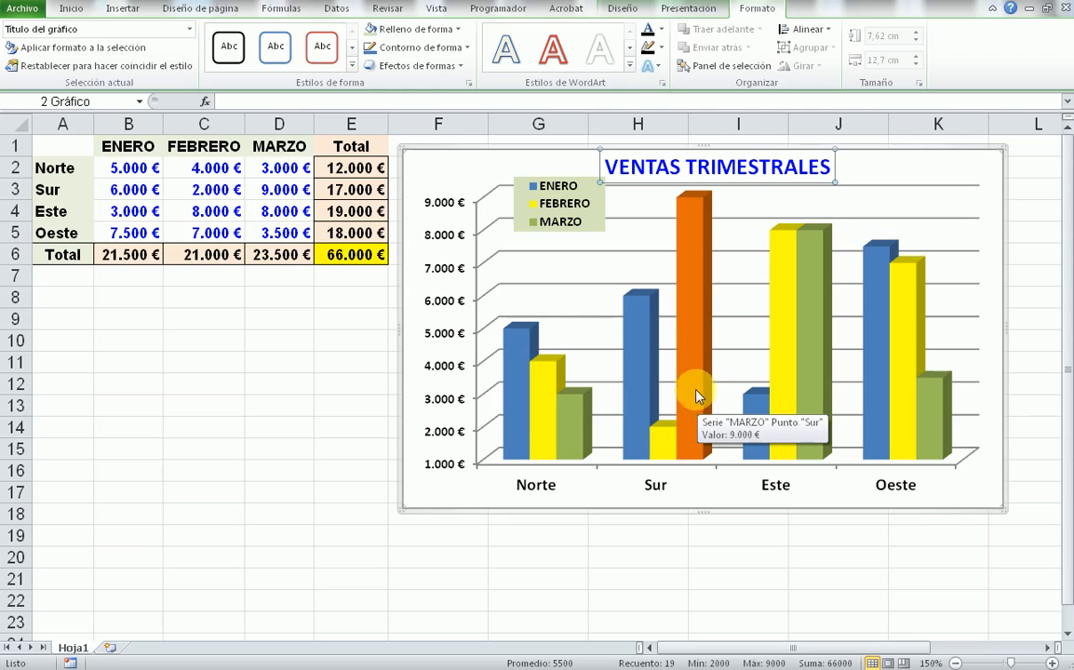
{"action": "left_click", "coordinate": [691, 11]}
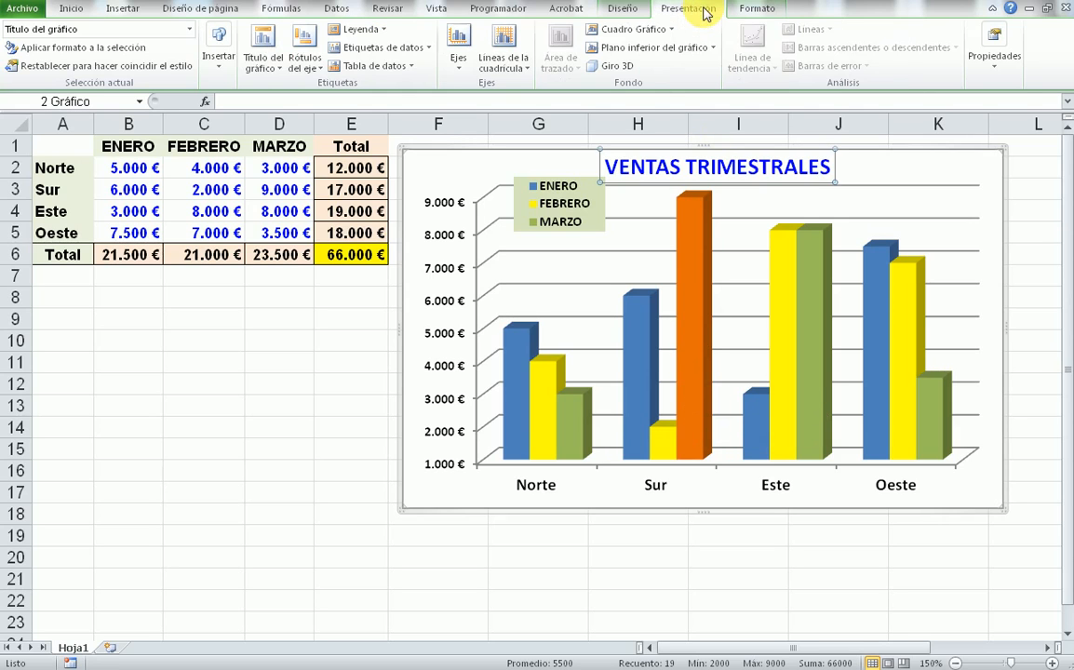
{"action": "left_click", "coordinate": [428, 48]}
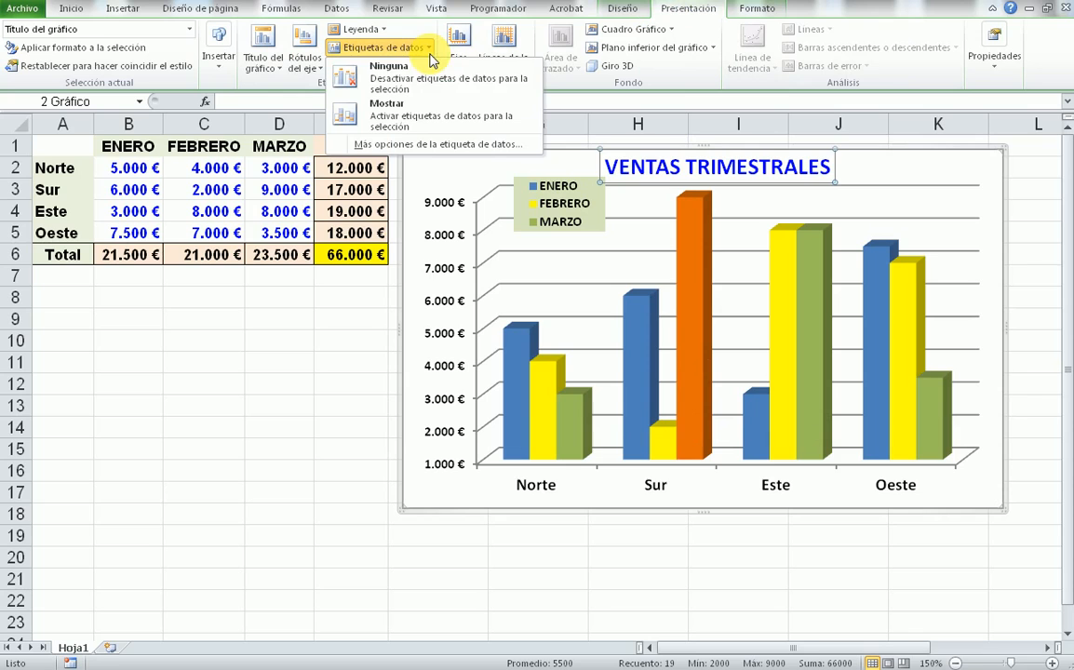
{"action": "left_click", "coordinate": [411, 121]}
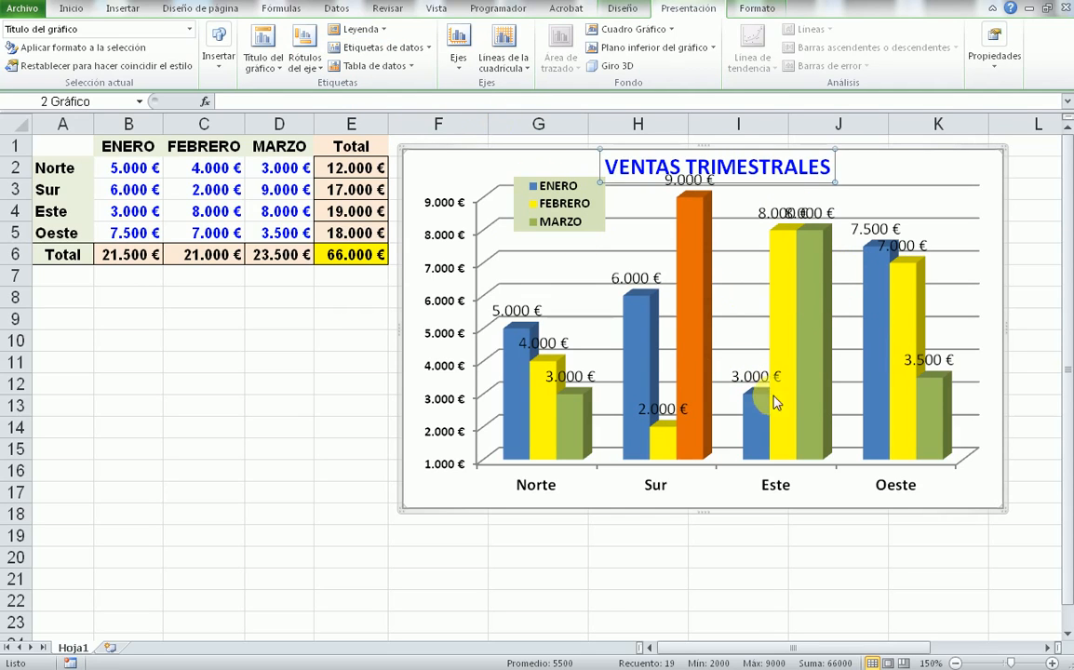
{"action": "mouse_move", "coordinate": [928, 377]}
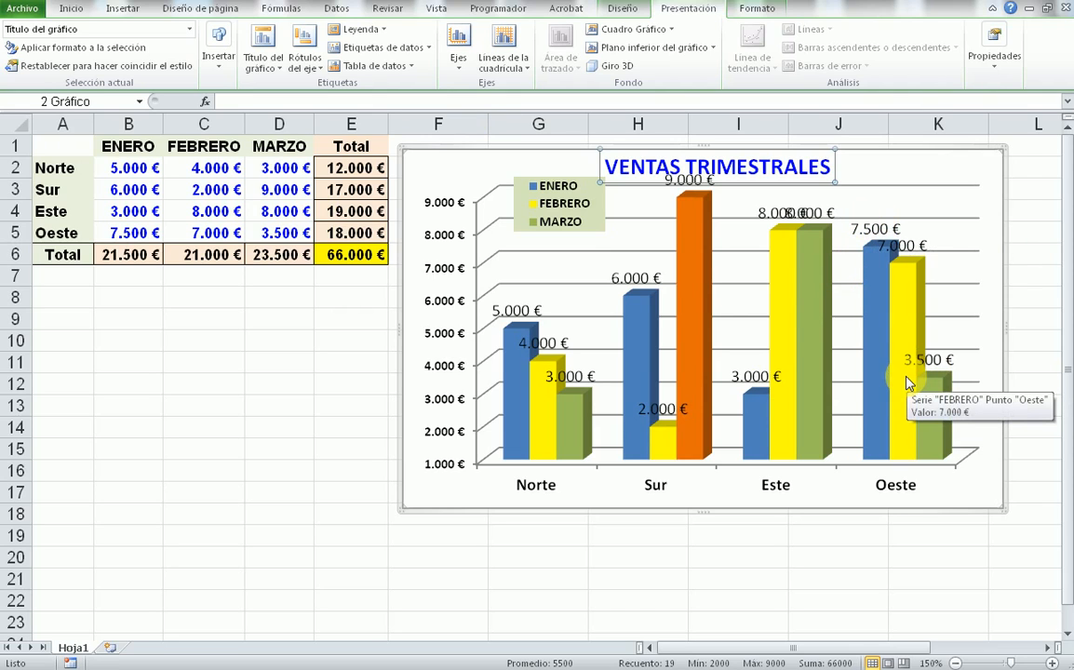
- Turn off the data labels on the chart's columns
{"action": "left_click", "coordinate": [429, 49]}
{"action": "left_click", "coordinate": [420, 80]}
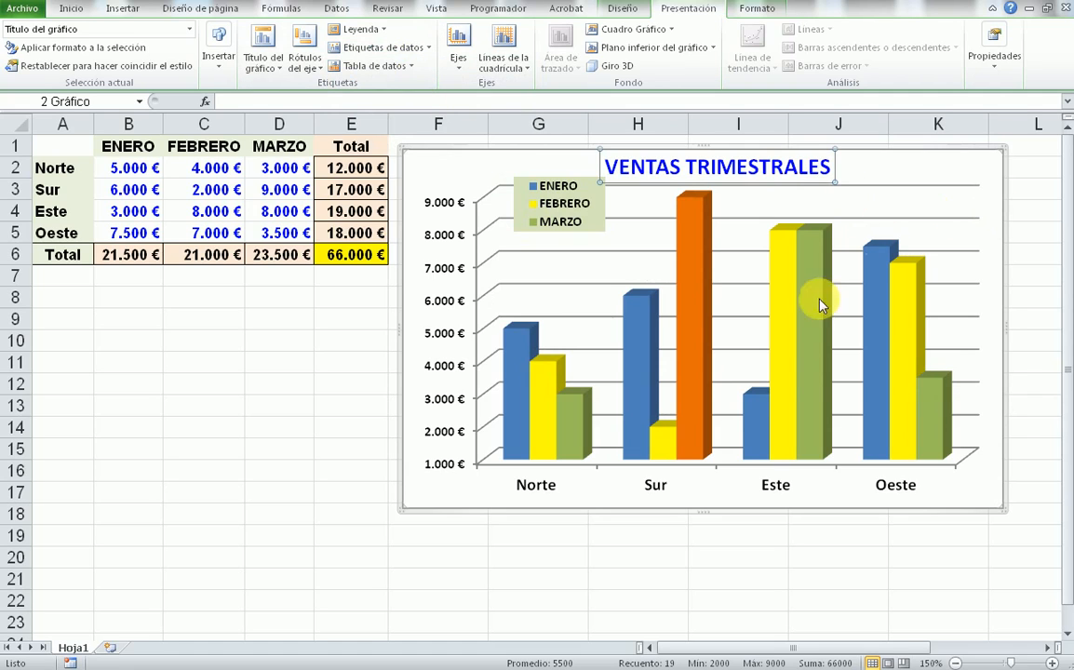
{"action": "mouse_move", "coordinate": [800, 351]}
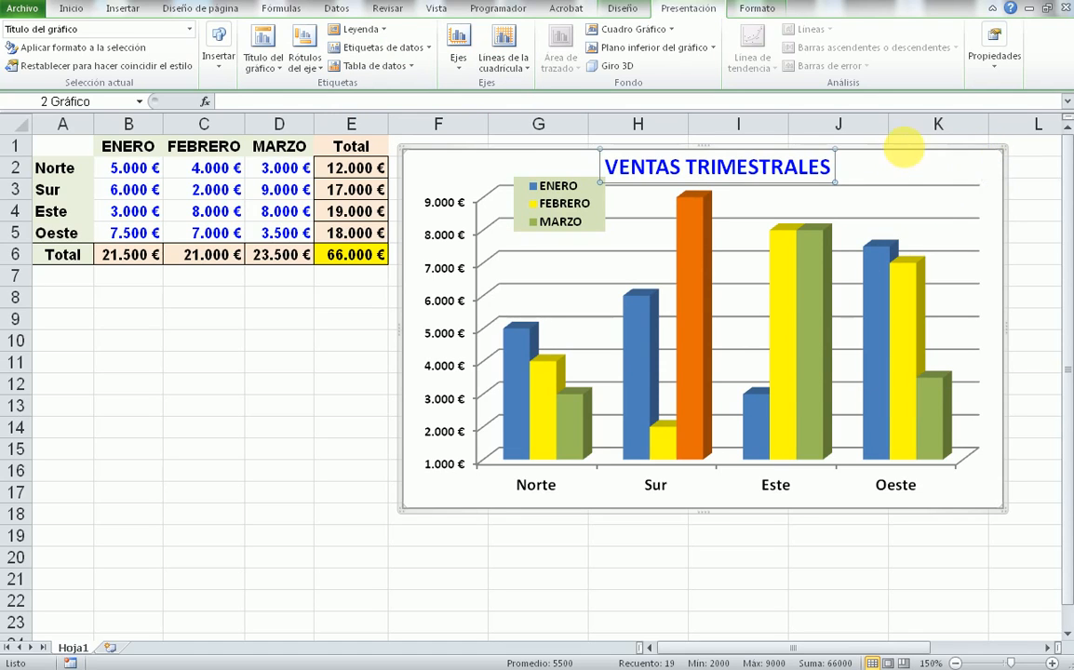
- Select the whole chart area and open its detailed fill options through the additional gradient settings
{"action": "left_click", "coordinate": [910, 156]}
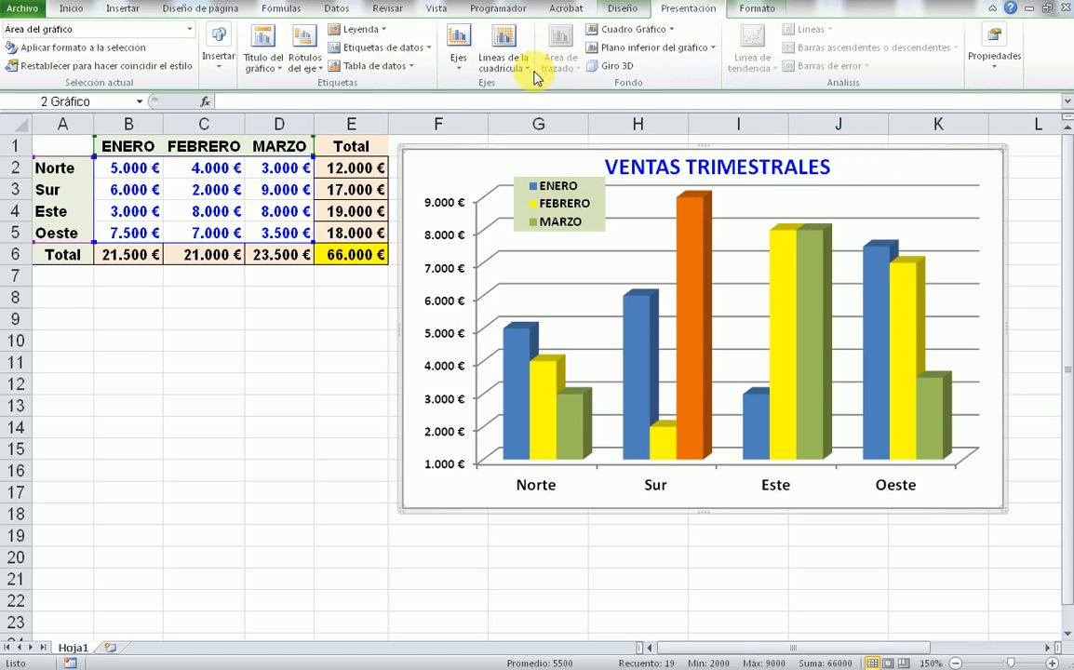
{"action": "left_click", "coordinate": [756, 9]}
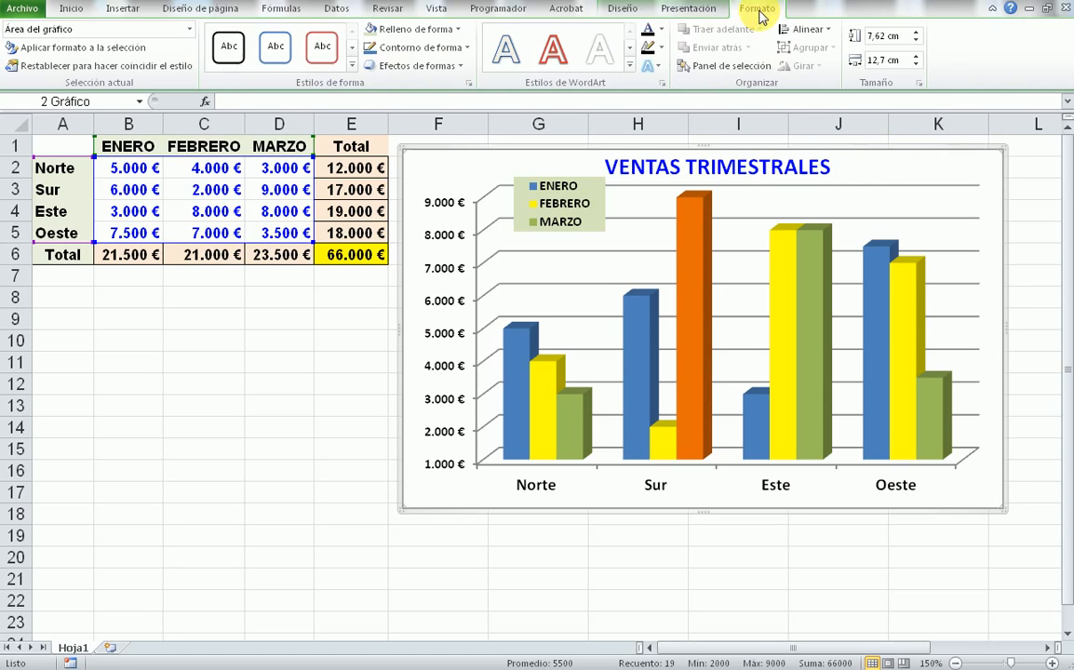
{"action": "left_click", "coordinate": [458, 30]}
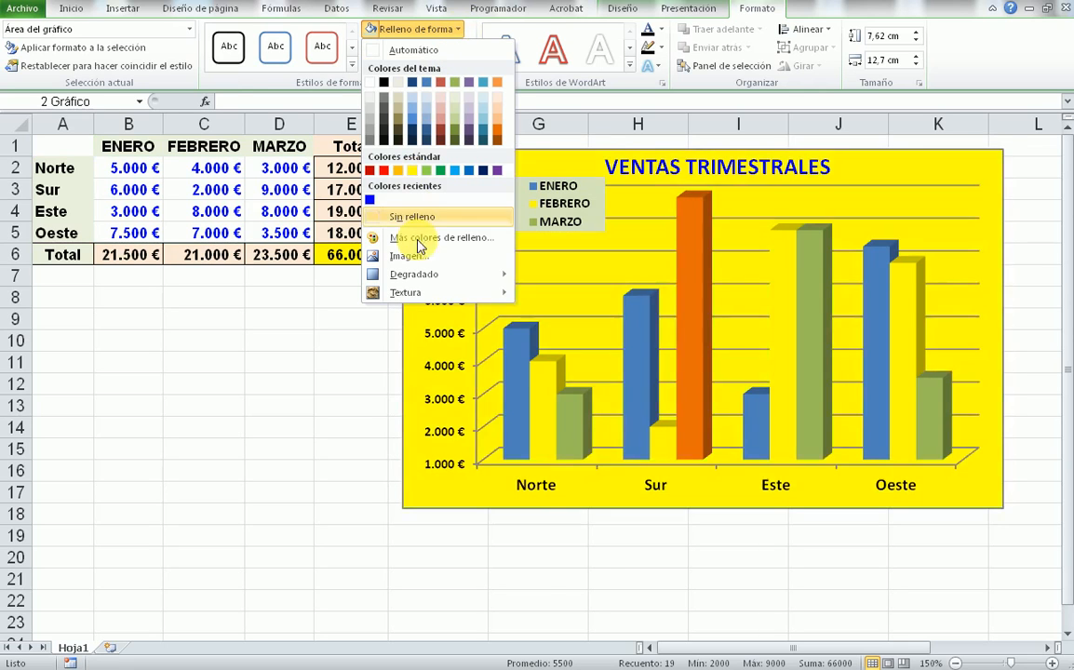
{"action": "mouse_move", "coordinate": [437, 281]}
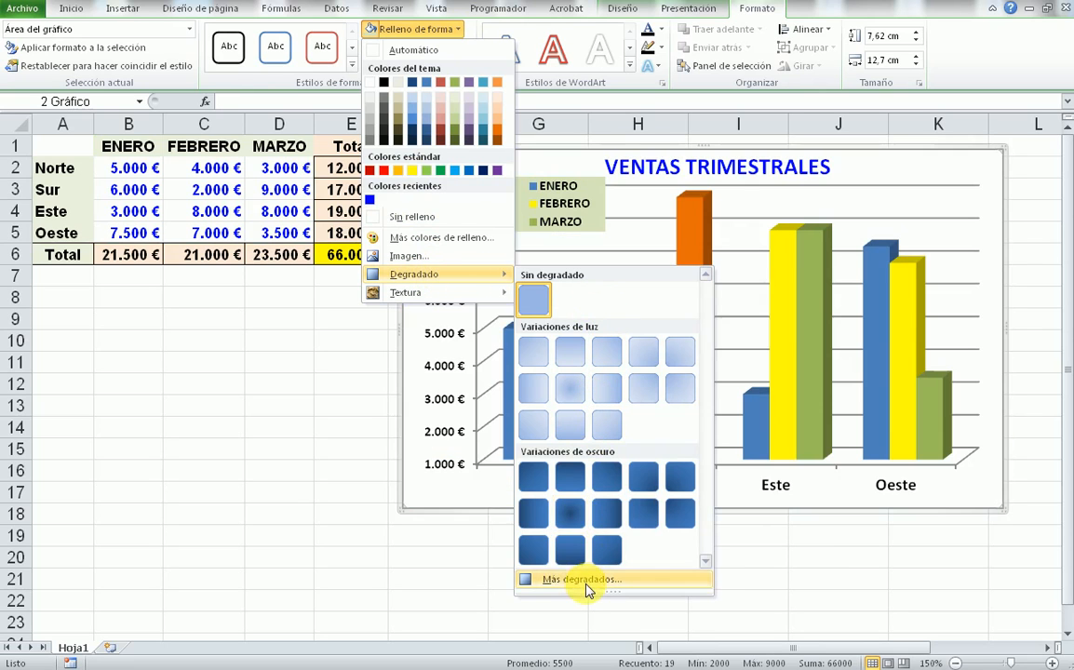
{"action": "left_click", "coordinate": [582, 580]}
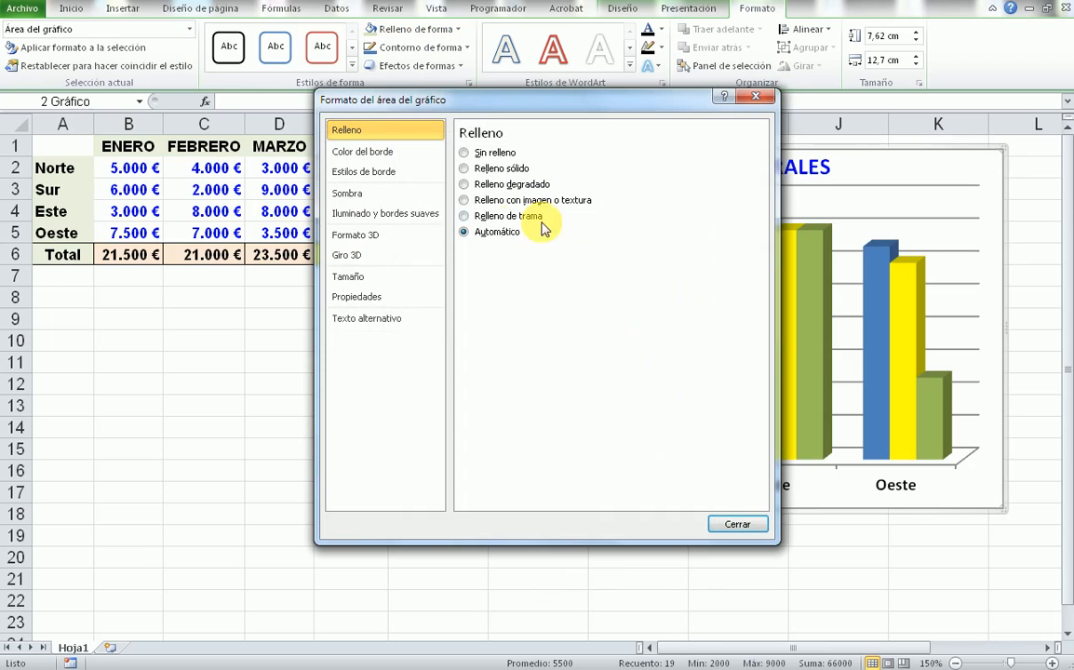
- Try a gradient fill on the chart area using the soft orange and pink preset colors
{"action": "left_click", "coordinate": [464, 185]}
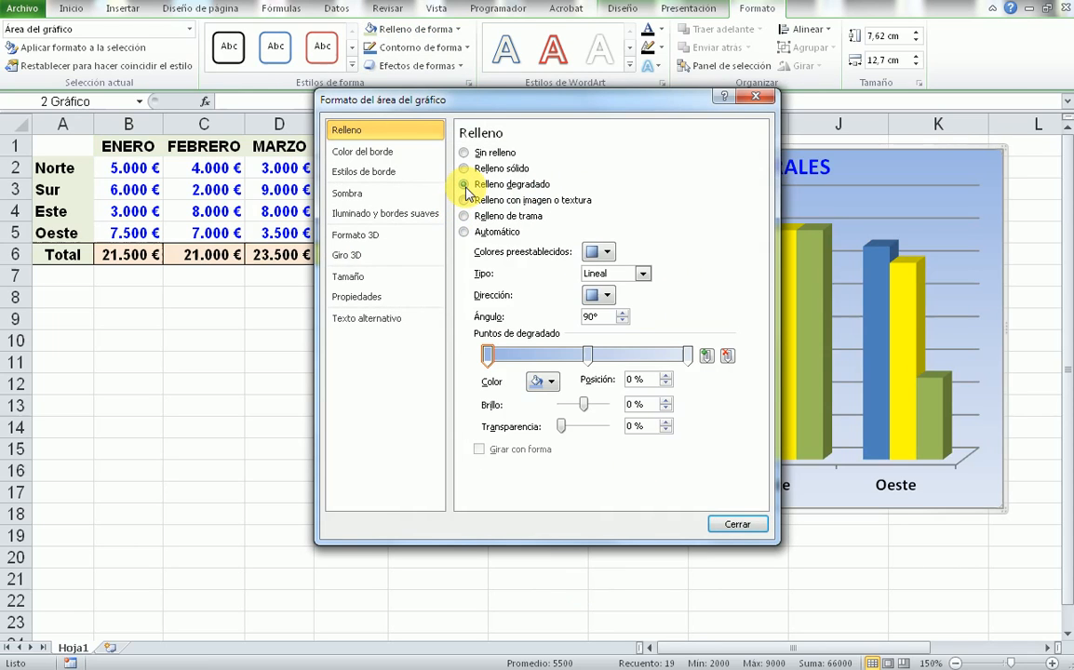
{"action": "left_click", "coordinate": [607, 254]}
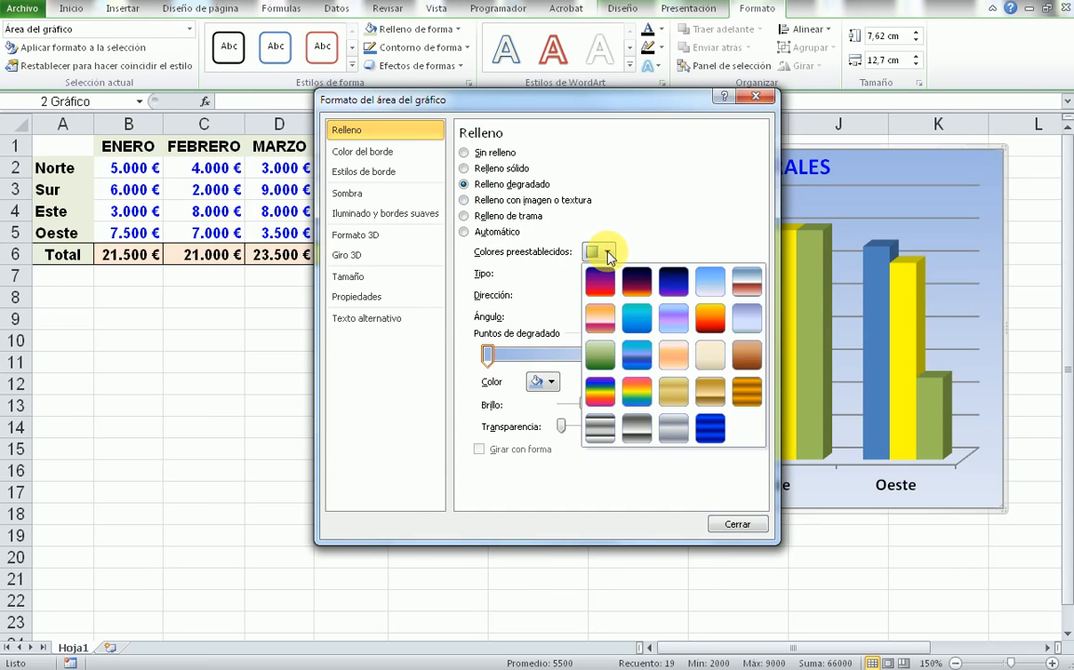
{"action": "left_click", "coordinate": [678, 360]}
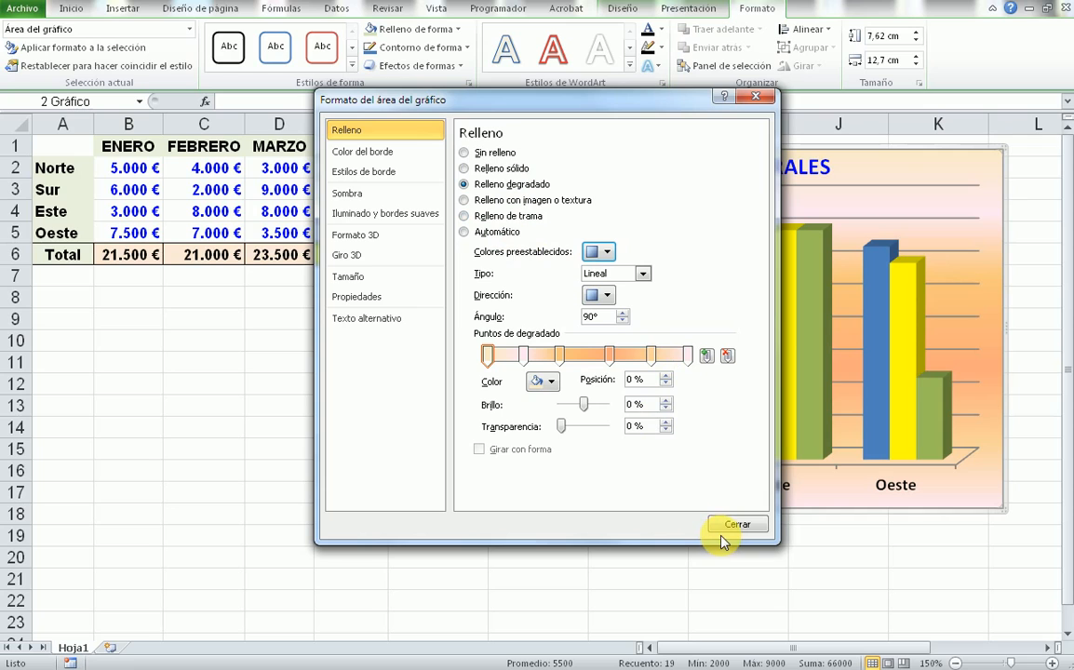
- Fill the chart area with the pale cream parchment-like texture and close the format settings
{"action": "left_click", "coordinate": [465, 201]}
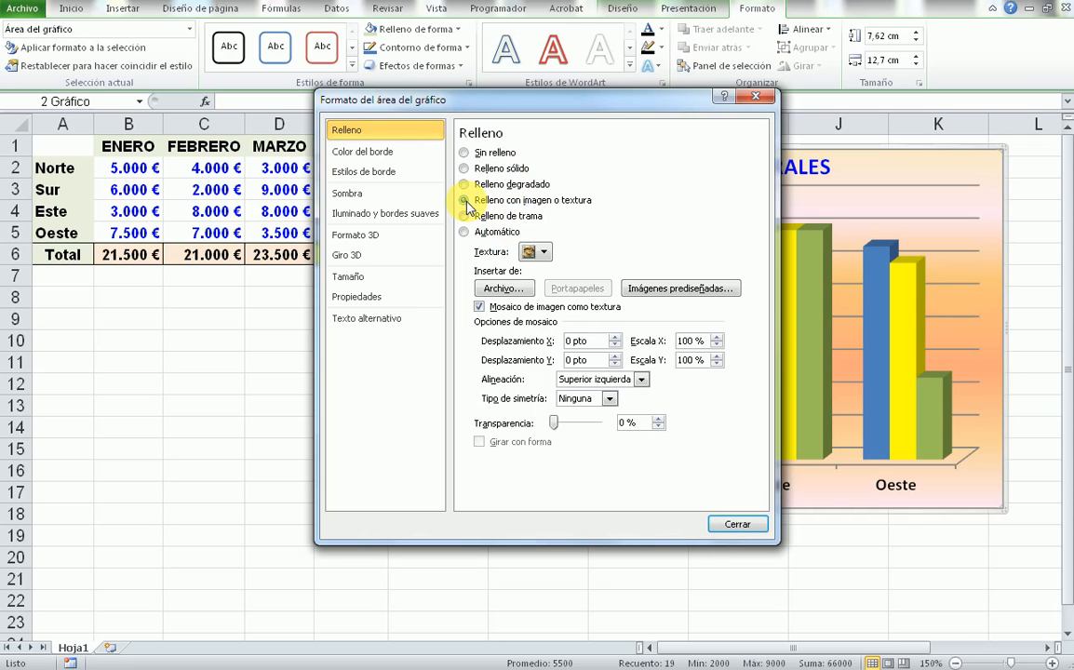
{"action": "left_click", "coordinate": [543, 253]}
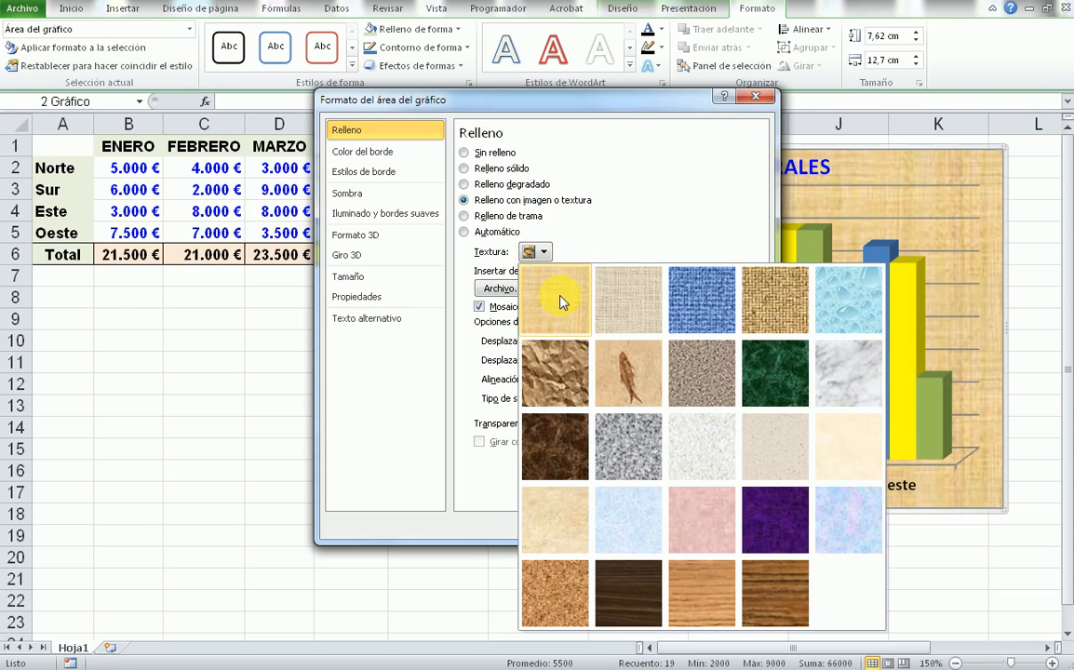
{"action": "left_click", "coordinate": [852, 460]}
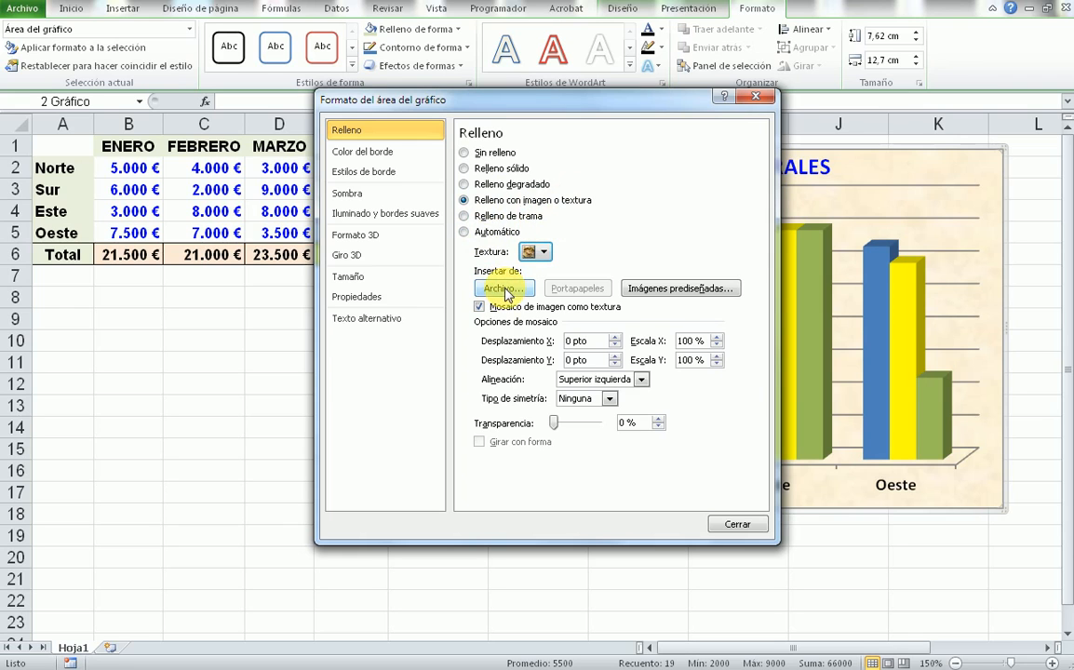
{"action": "left_click", "coordinate": [750, 526]}
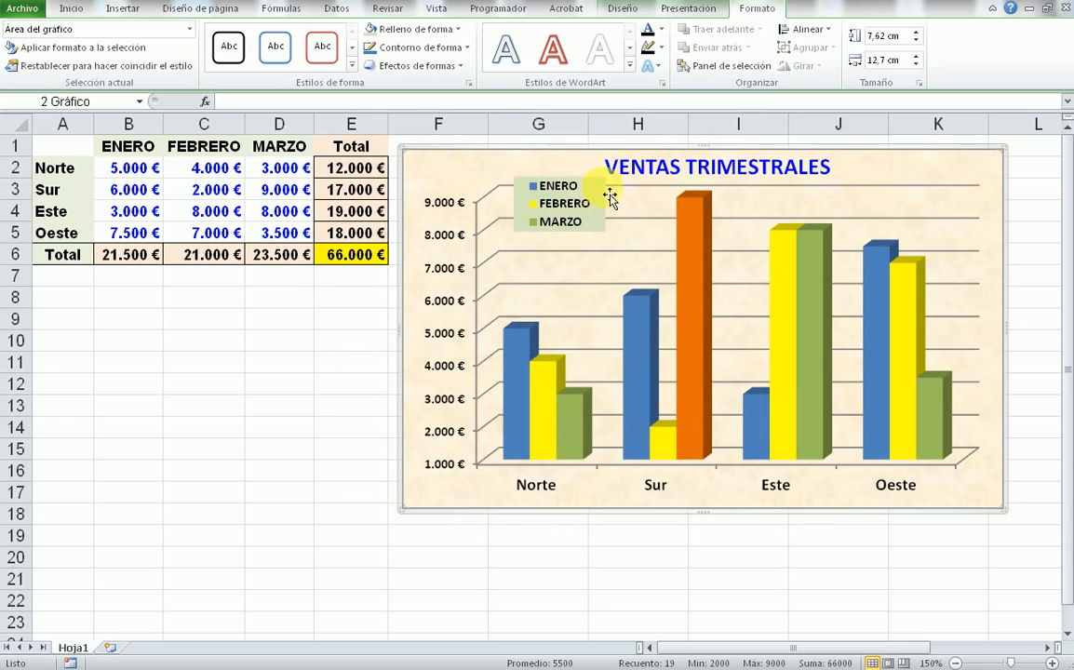
- Move the legend slightly down and left within the plot area, away from the chart title
{"action": "left_click", "coordinate": [589, 179]}
{"action": "left_click_drag", "start_coordinate": [593, 183], "coordinate": [587, 195]}
{"action": "mouse_move", "coordinate": [670, 456]}
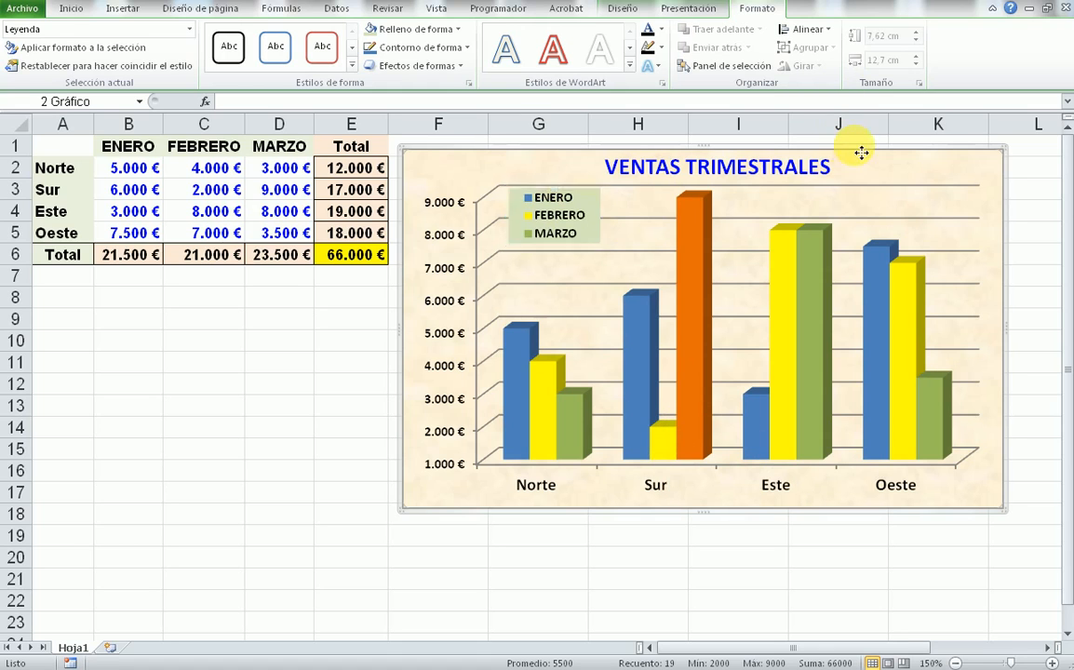
- Move the column chart slightly up and to the right on the sheet
{"action": "left_click_drag", "start_coordinate": [851, 151], "coordinate": [856, 147]}
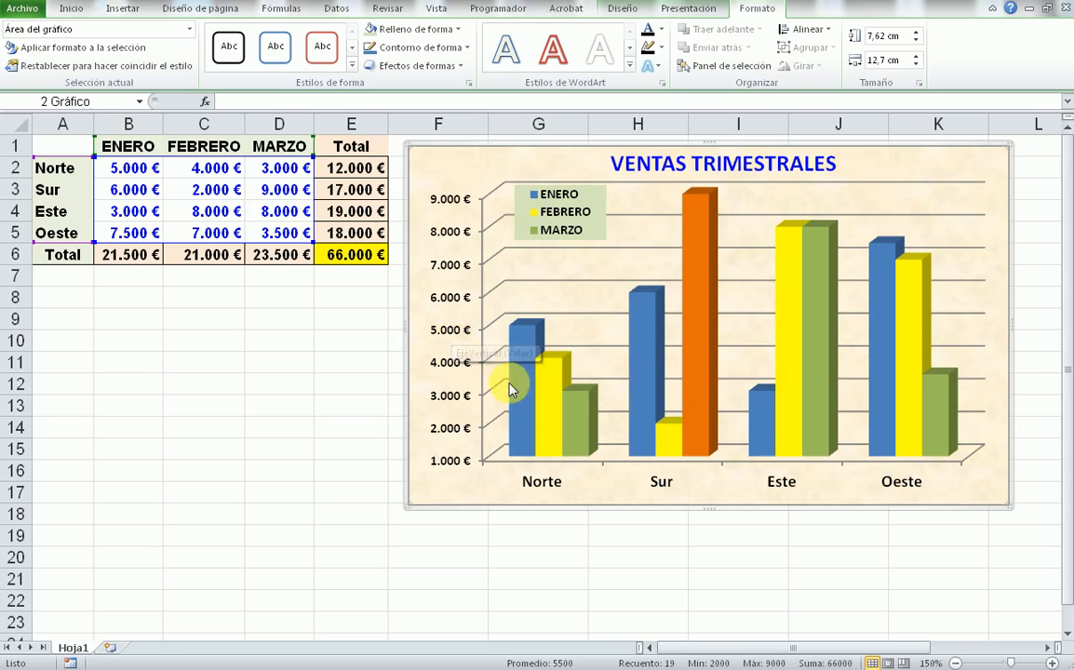
- Try showing the column chart's vertical axis values in reverse order and undo the change
{"action": "left_click", "coordinate": [451, 334]}
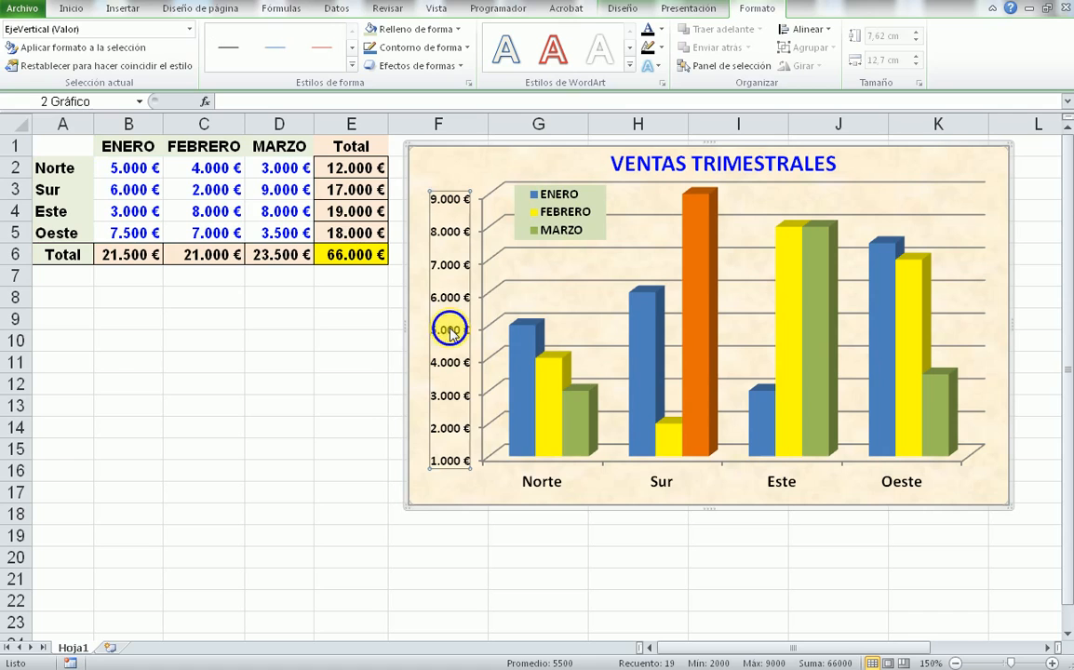
{"action": "right_click", "coordinate": [451, 332]}
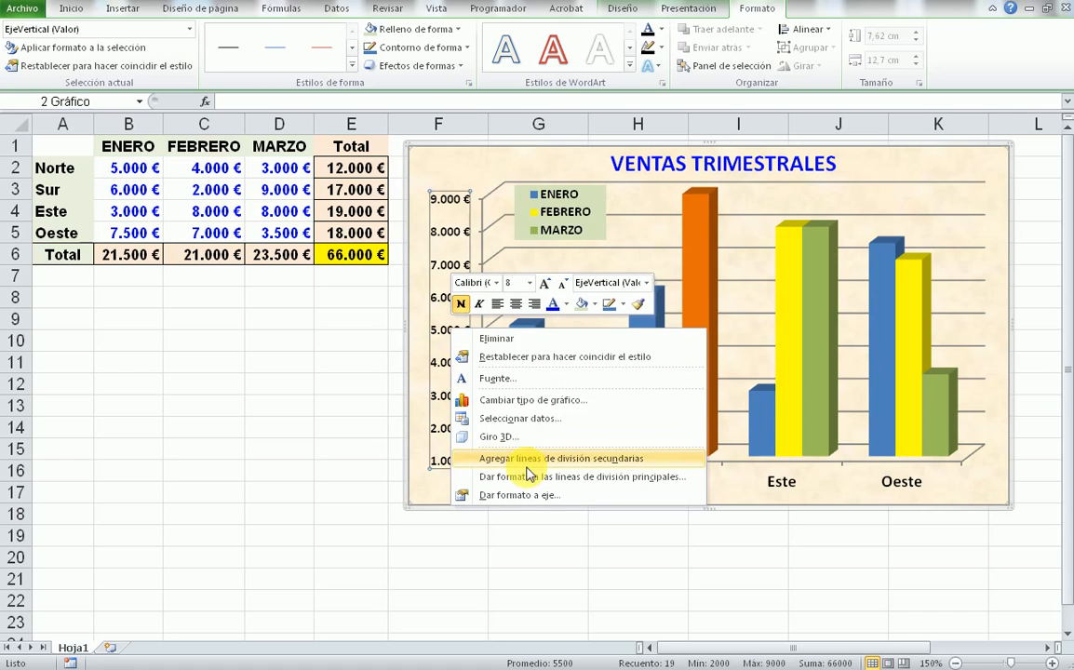
{"action": "left_click", "coordinate": [531, 498]}
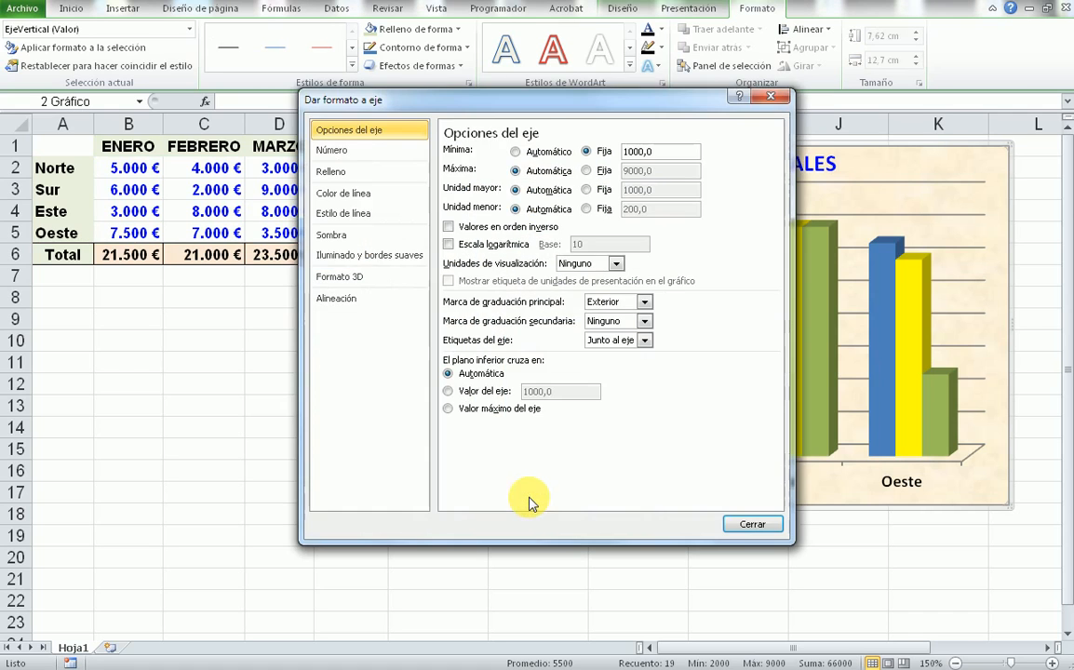
{"action": "left_click", "coordinate": [448, 228]}
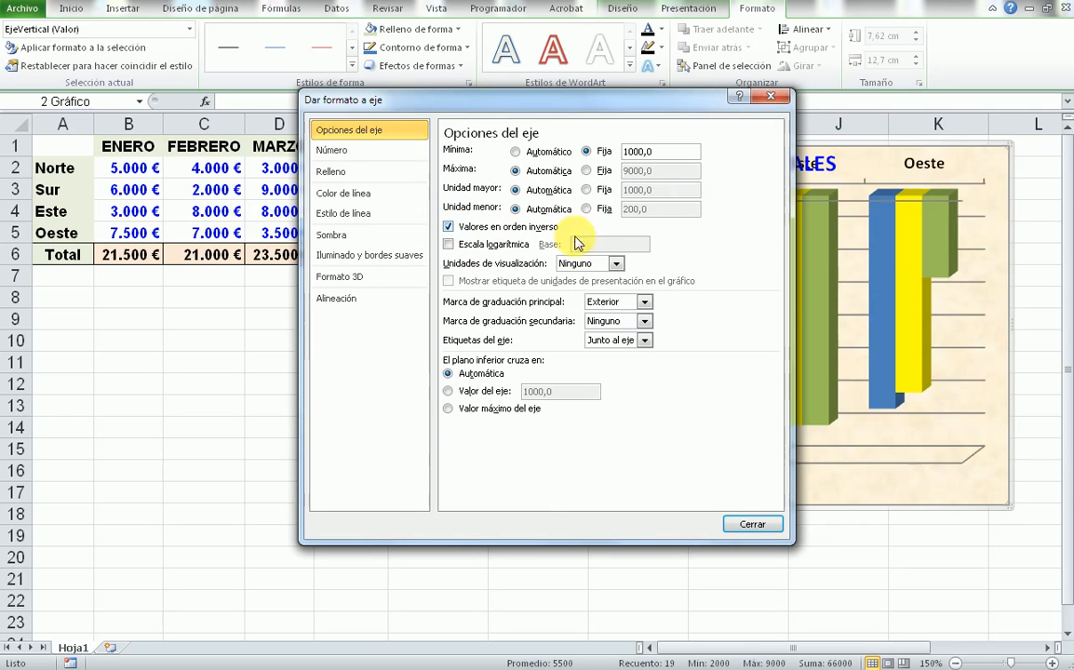
{"action": "left_click", "coordinate": [752, 524]}
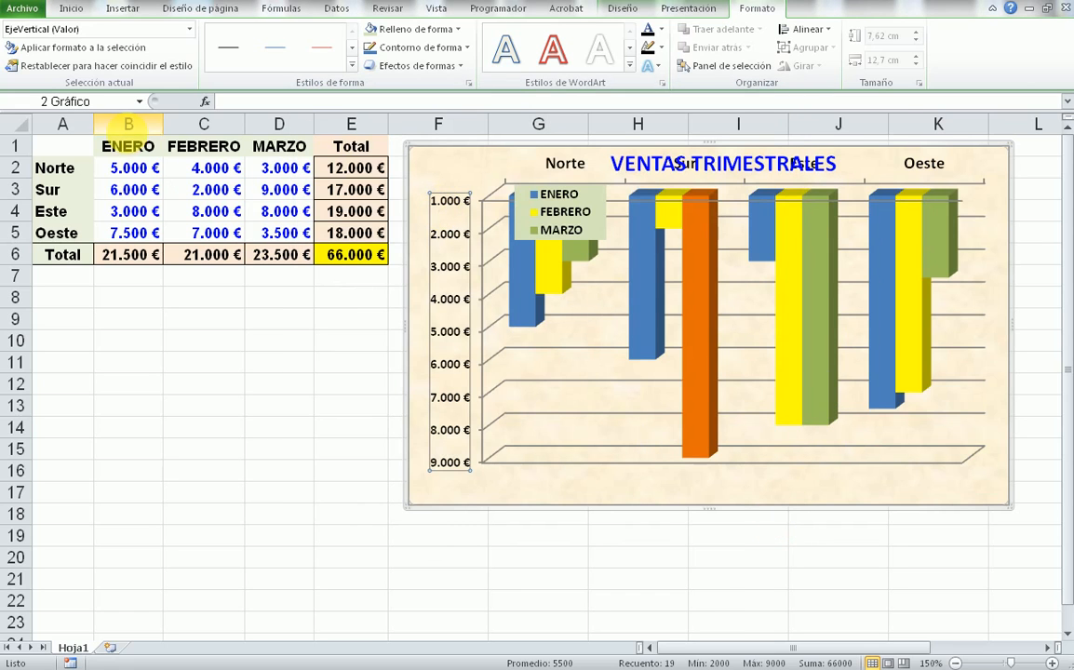
{"action": "key", "text": "ctrl+z"}
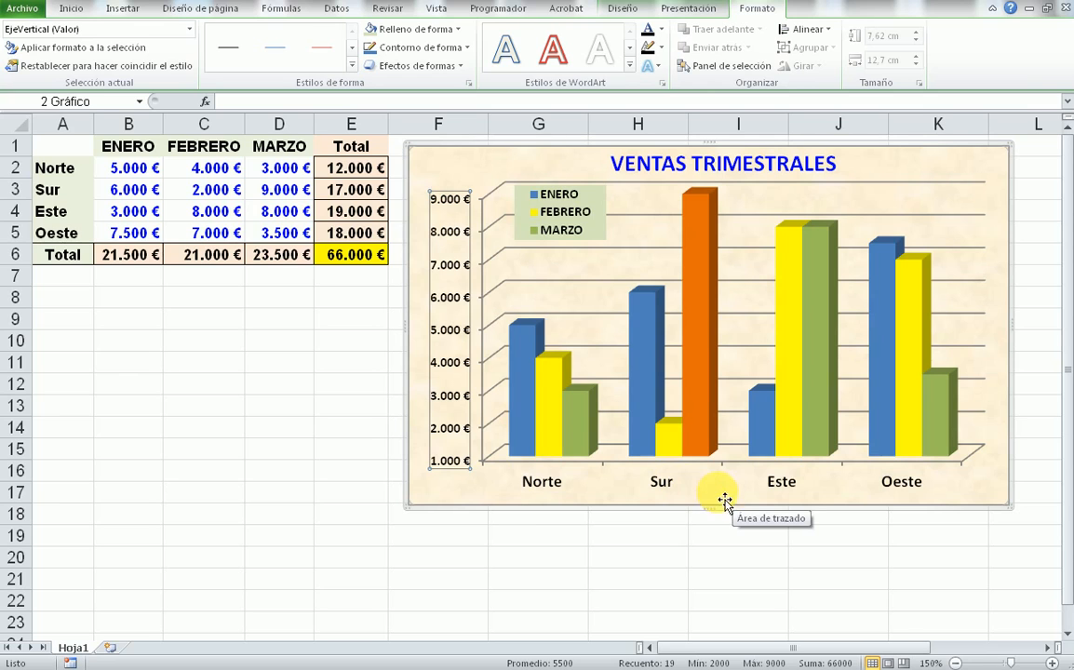
- Add a horizontal axis title reading "Meses" below the column chart's category axis
{"action": "left_click", "coordinate": [690, 11]}
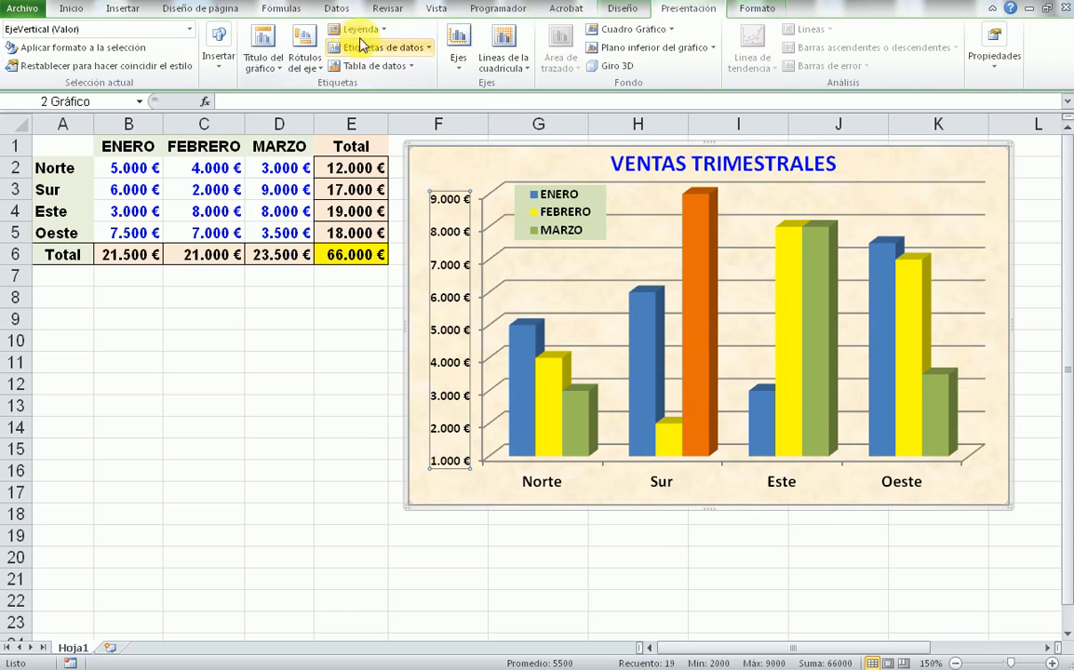
{"action": "left_click", "coordinate": [310, 69]}
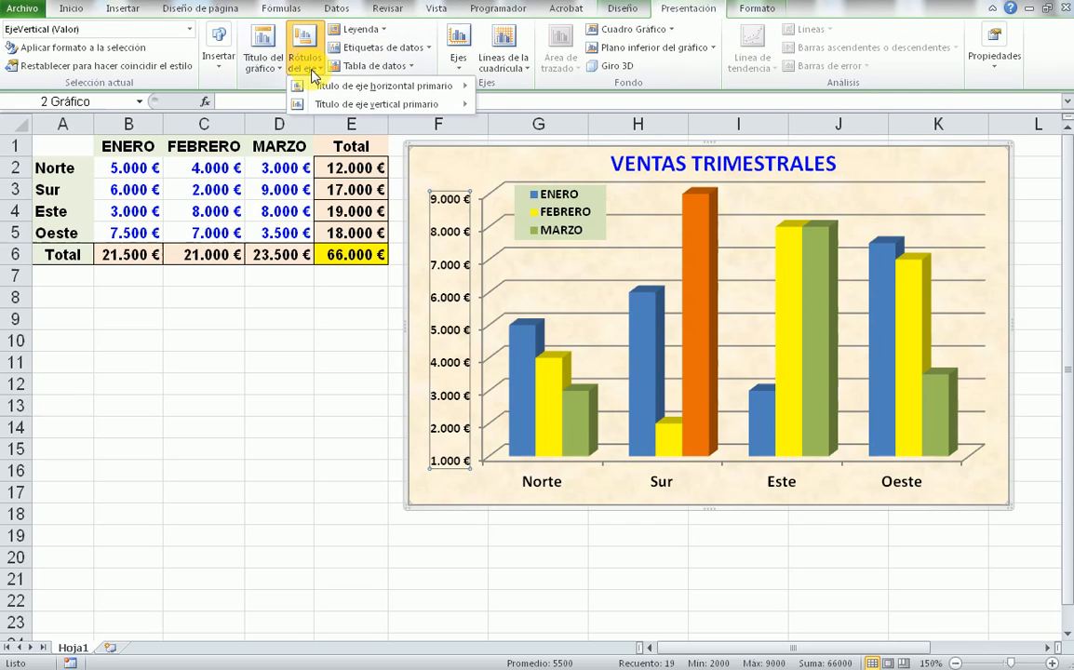
{"action": "mouse_move", "coordinate": [296, 84]}
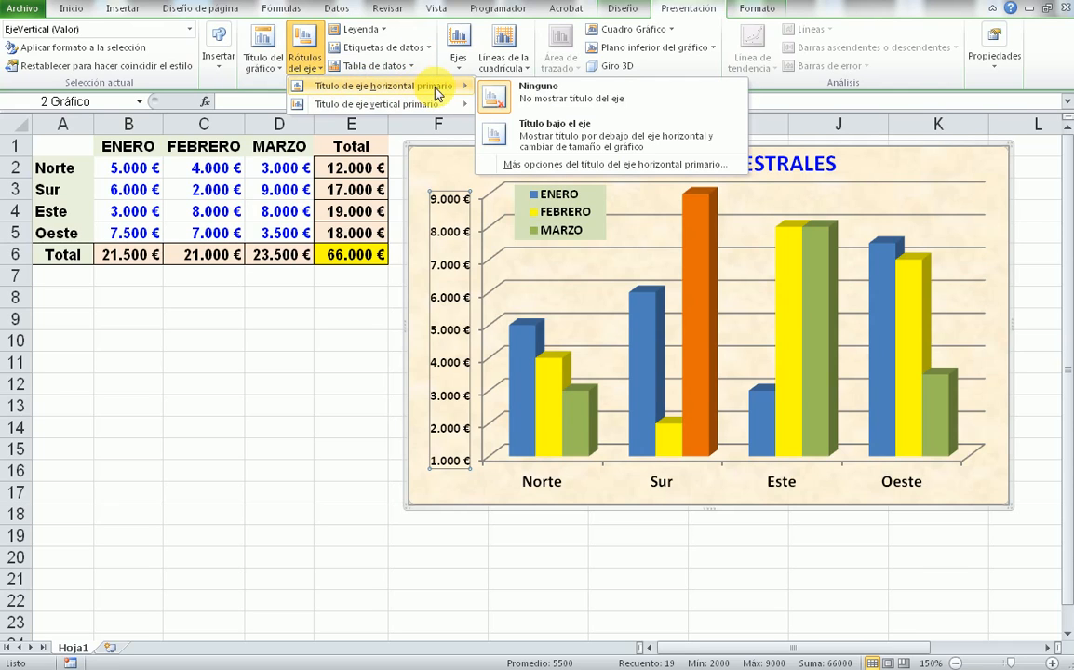
{"action": "left_click", "coordinate": [587, 137]}
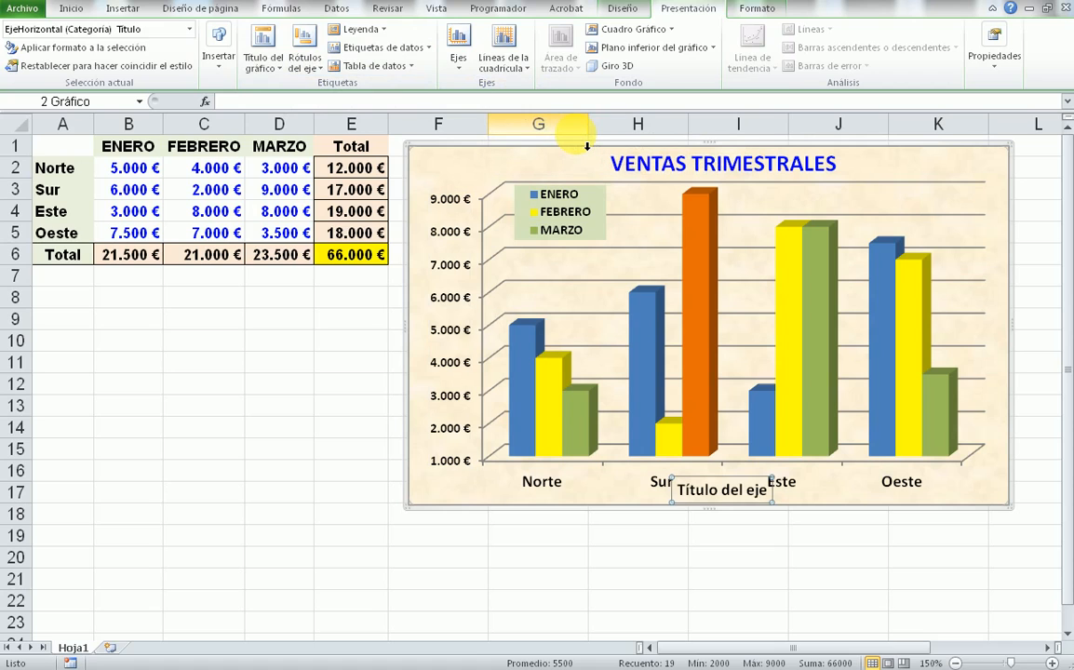
{"action": "type", "text": "mESES"}
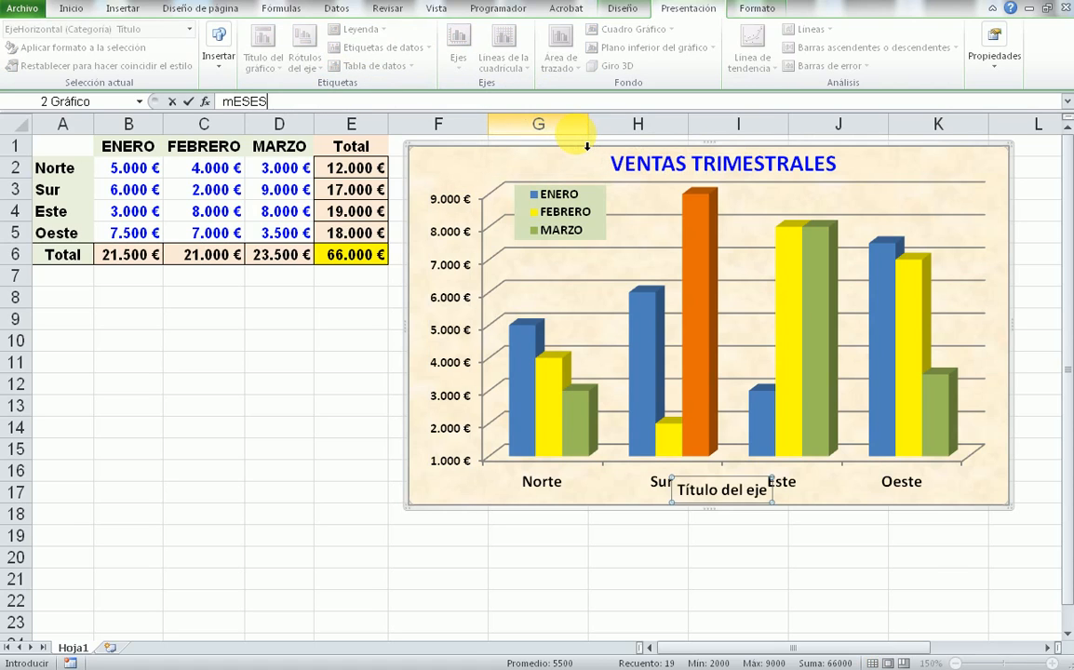
{"action": "key", "text": "Return"}
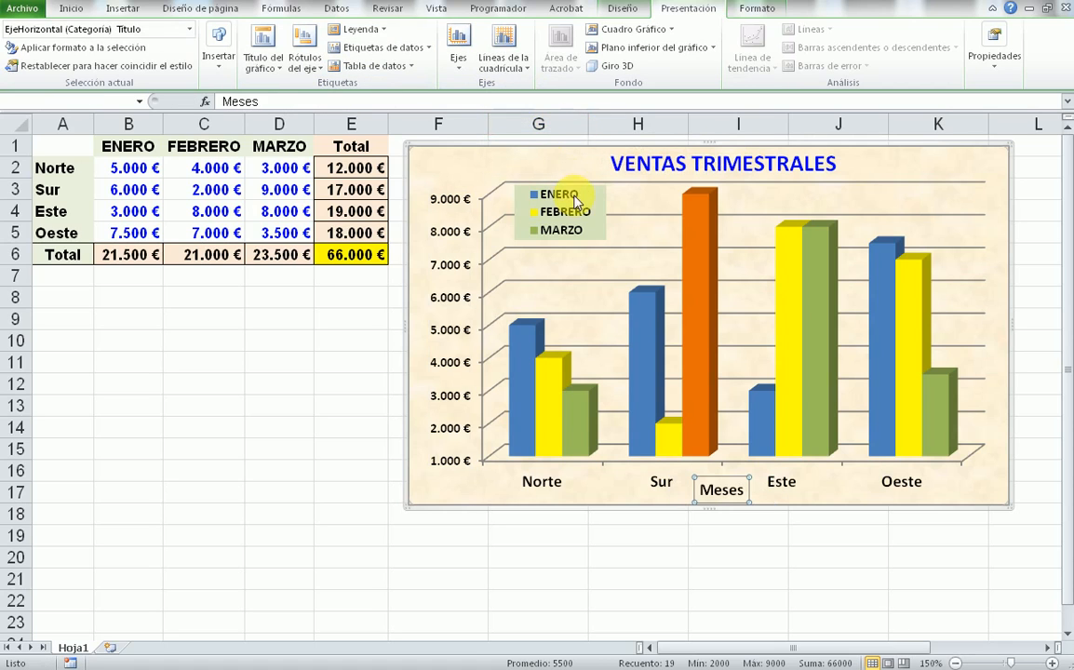
{"action": "left_click", "coordinate": [745, 501]}
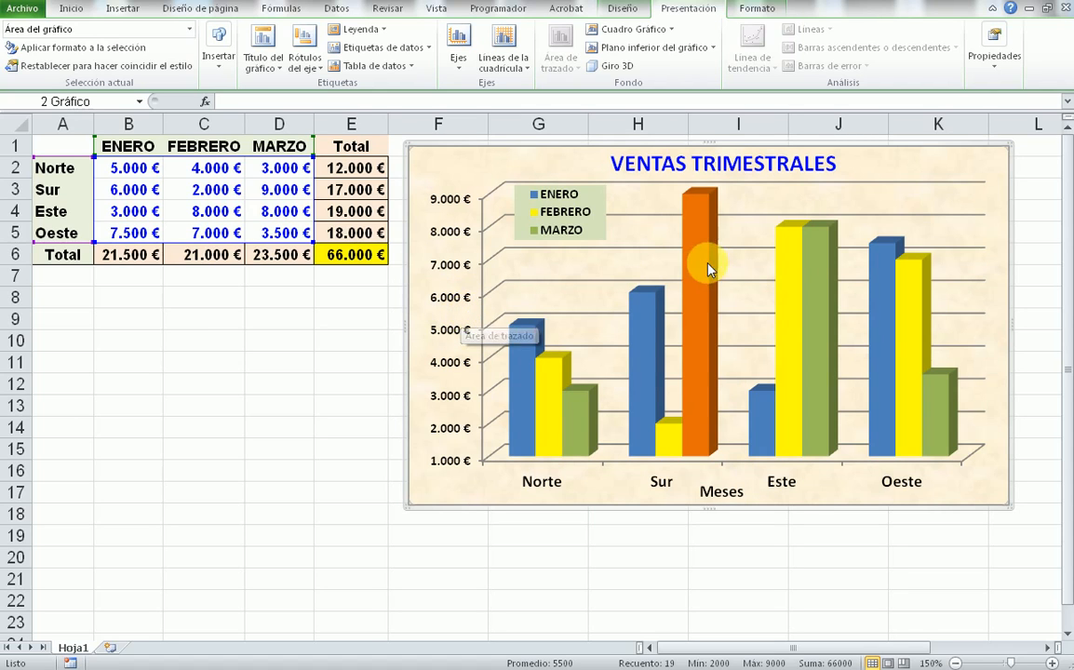
- Insert a 3-D pie chart from the region names in A2:A5 and their totals in E2:E5
{"action": "mouse_move", "coordinate": [702, 219]}
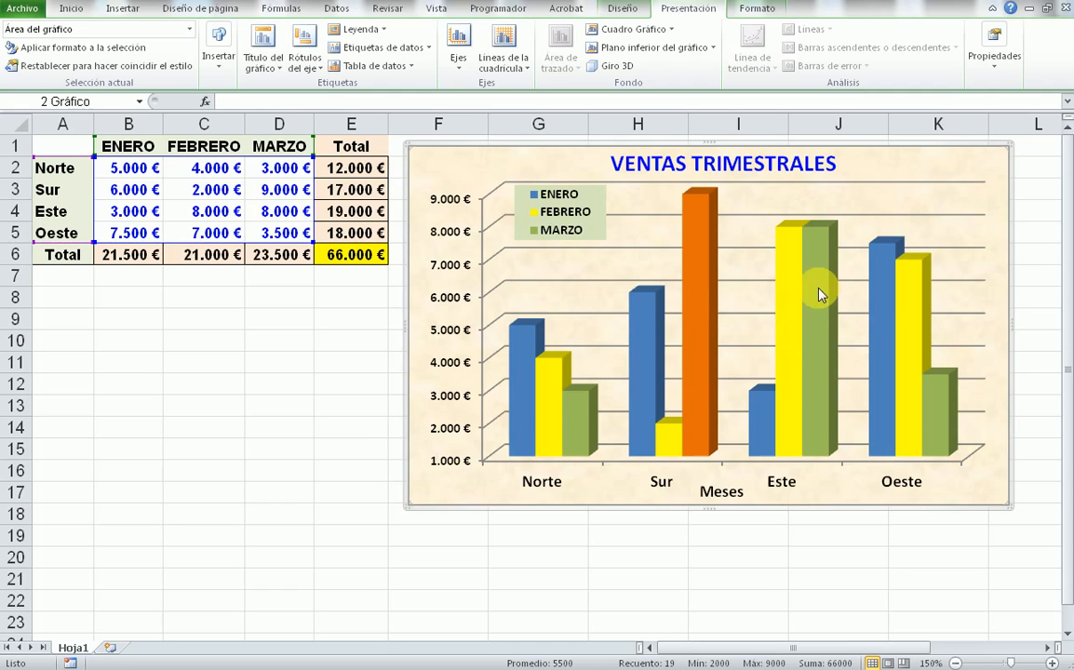
{"action": "mouse_move", "coordinate": [822, 273]}
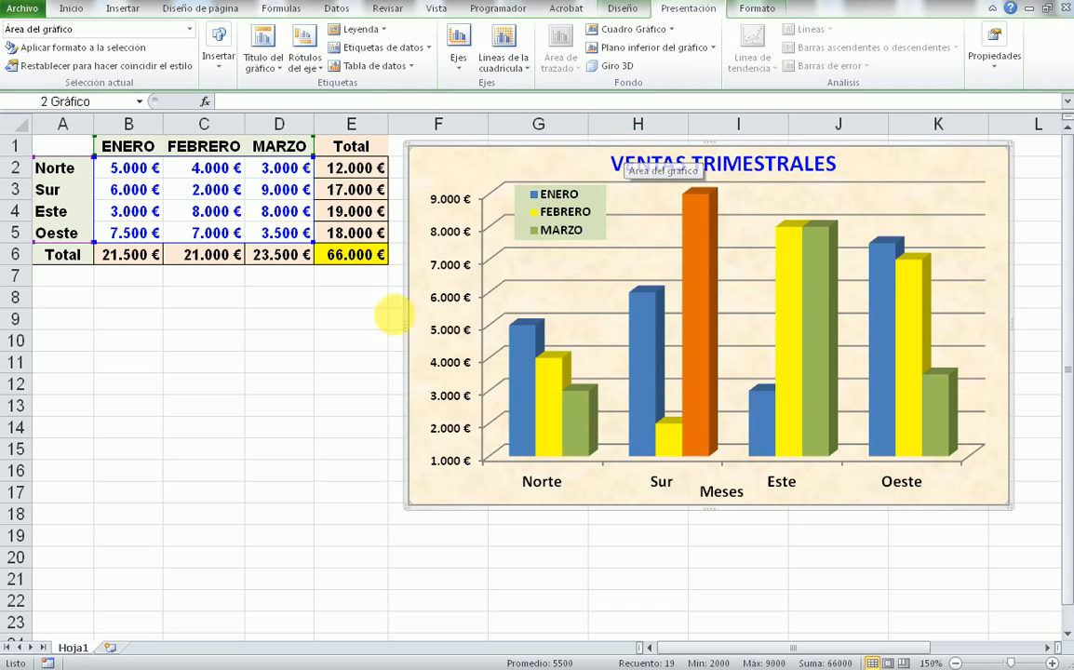
{"action": "left_click", "coordinate": [332, 347]}
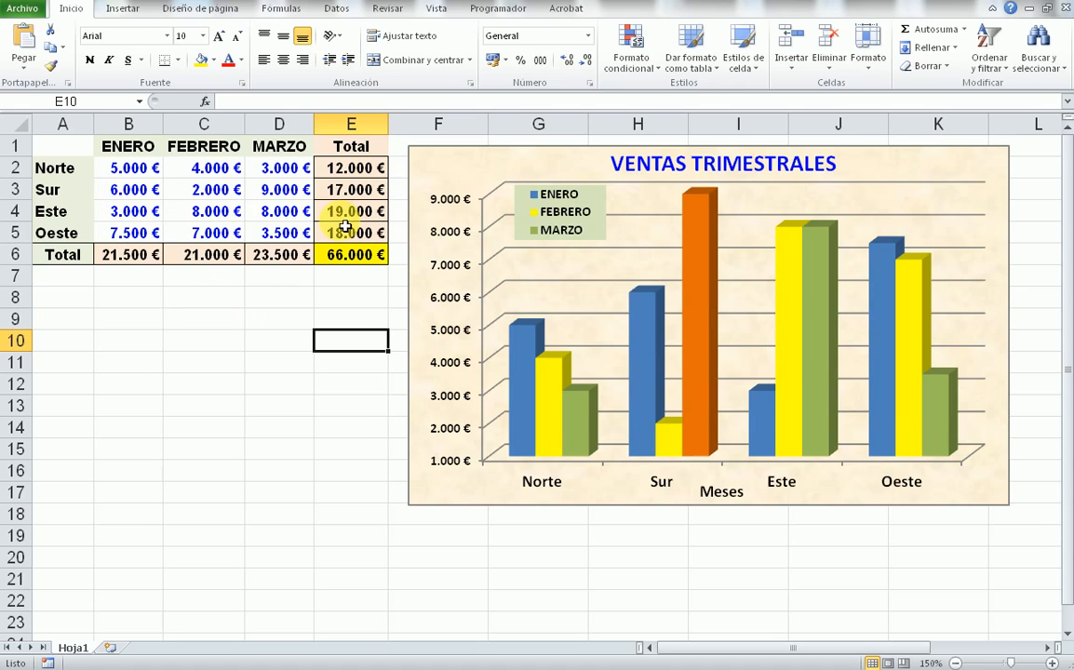
{"action": "left_click_drag", "start_coordinate": [56, 168], "coordinate": [72, 237]}
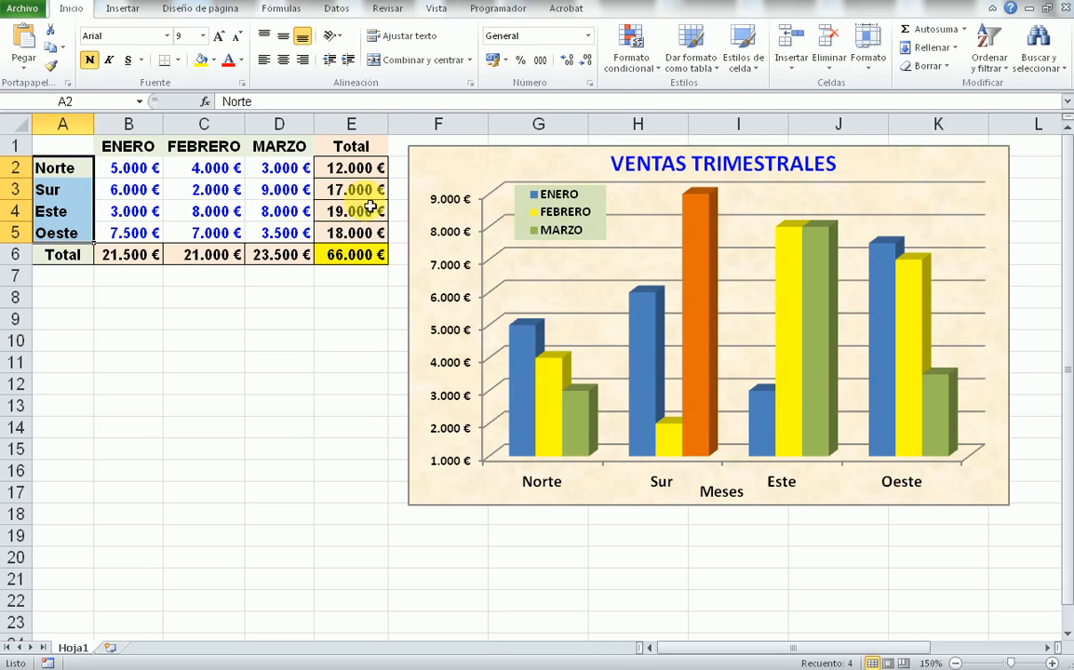
{"action": "left_click_drag", "start_coordinate": [358, 168], "coordinate": [371, 233]}
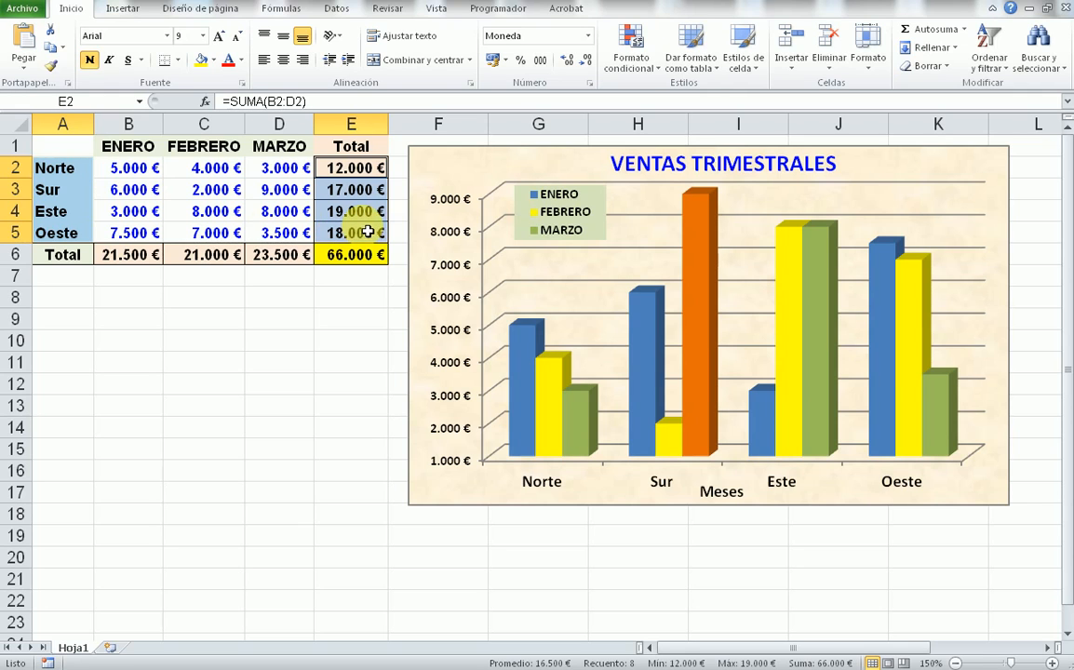
{"action": "left_click", "coordinate": [135, 10]}
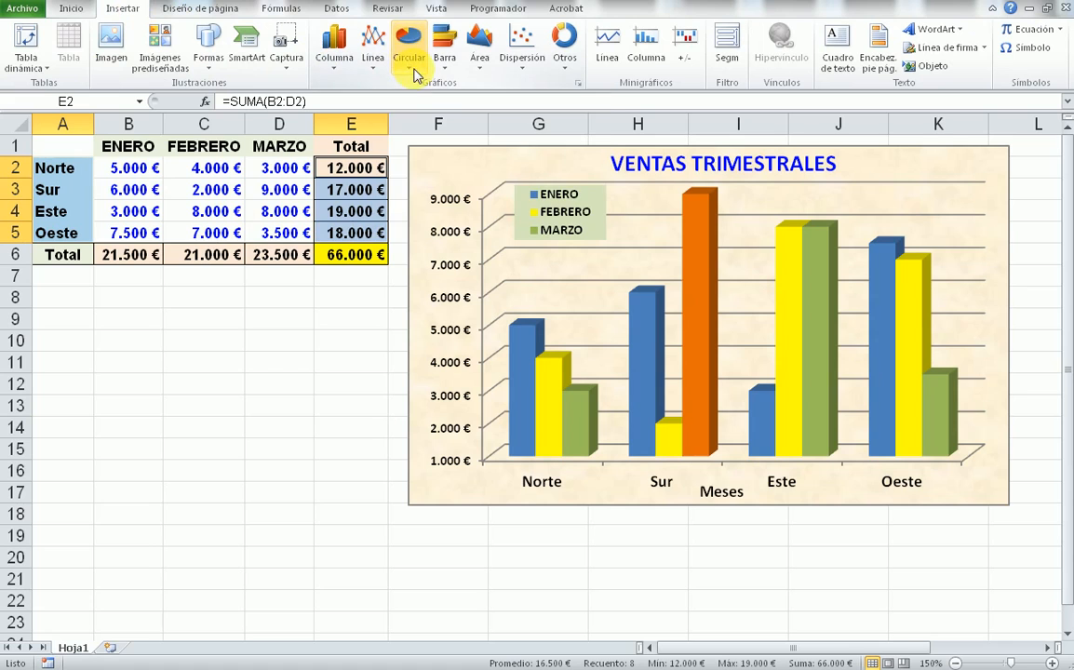
{"action": "left_click", "coordinate": [411, 56]}
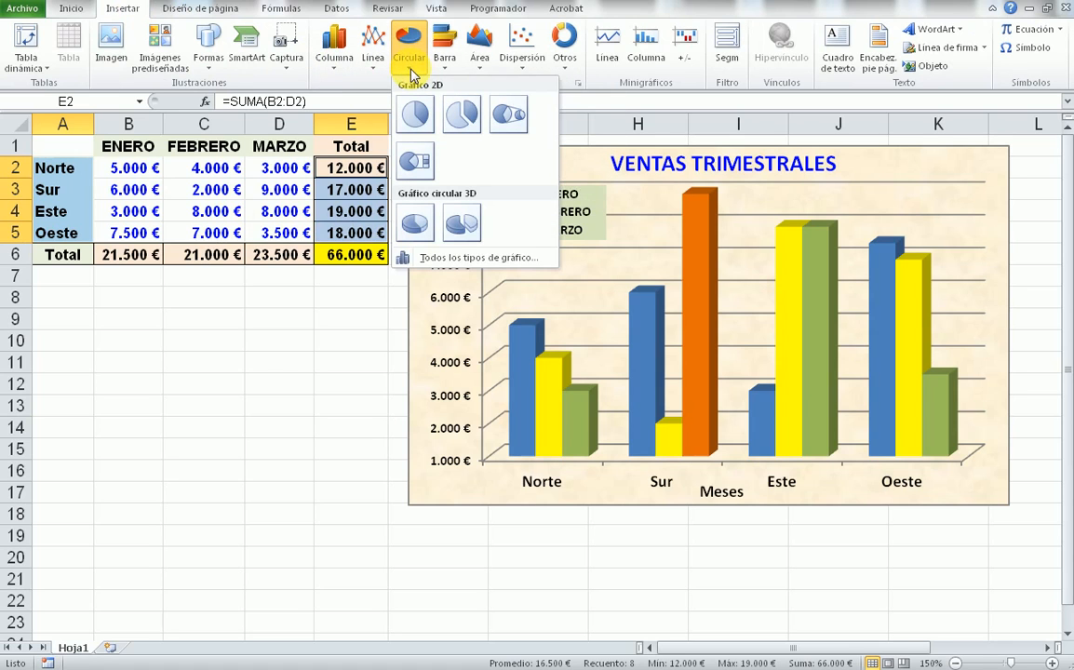
{"action": "left_click", "coordinate": [418, 224]}
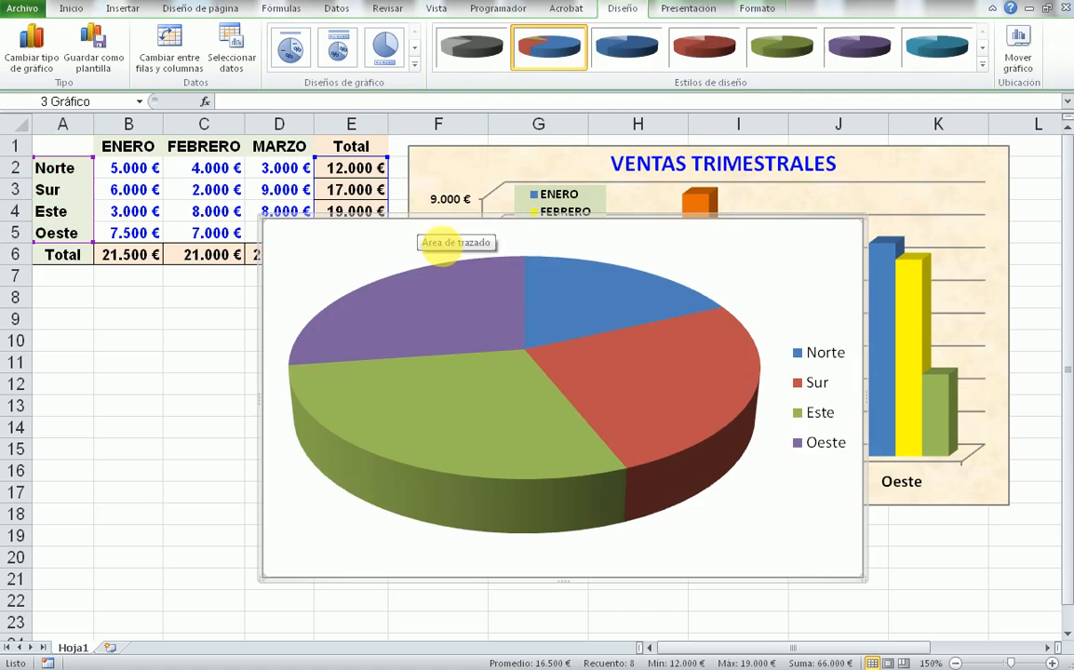
- Shrink the pie chart and place it below the table, and shift the column chart to the right
{"action": "left_click_drag", "start_coordinate": [867, 221], "coordinate": [735, 317]}
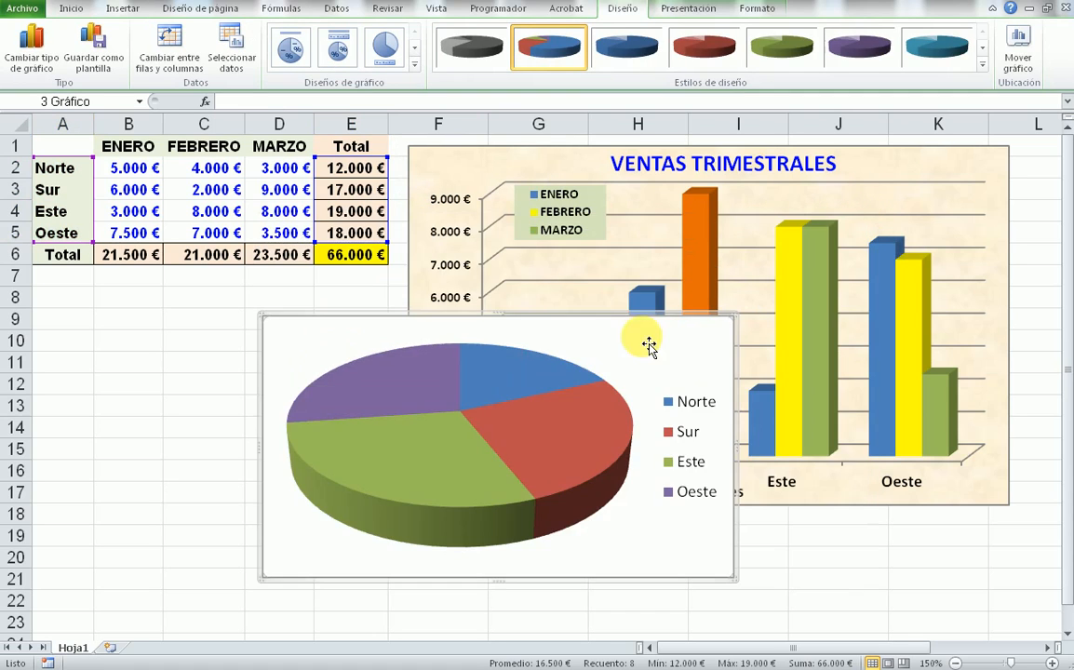
{"action": "left_click_drag", "start_coordinate": [644, 328], "coordinate": [433, 310]}
{"action": "left_click", "coordinate": [891, 151]}
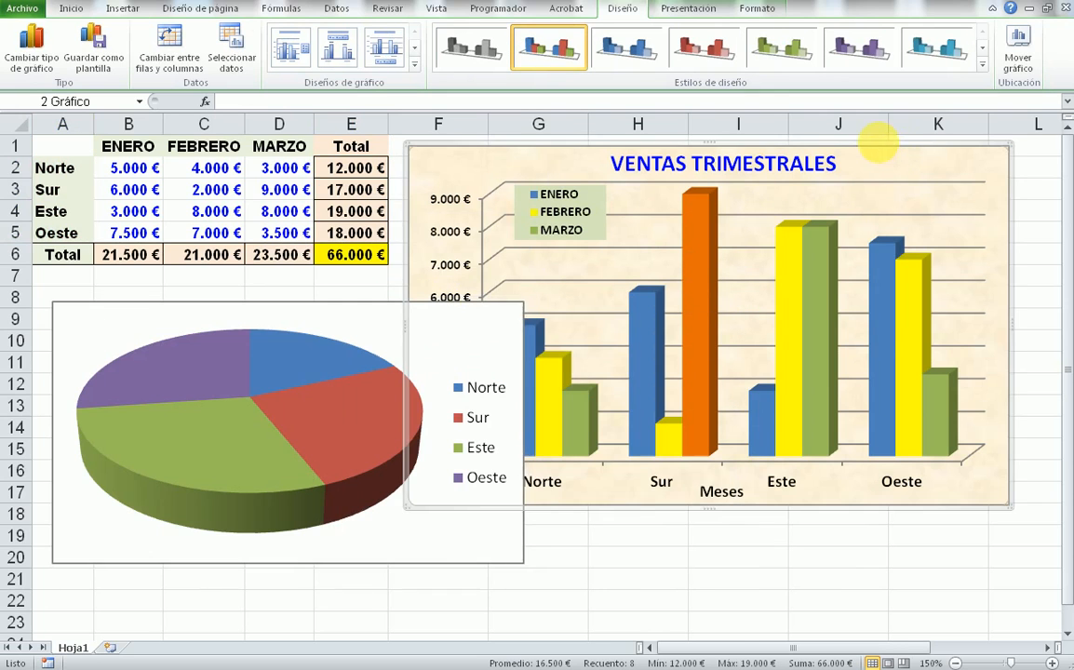
{"action": "left_click_drag", "start_coordinate": [901, 150], "coordinate": [953, 149]}
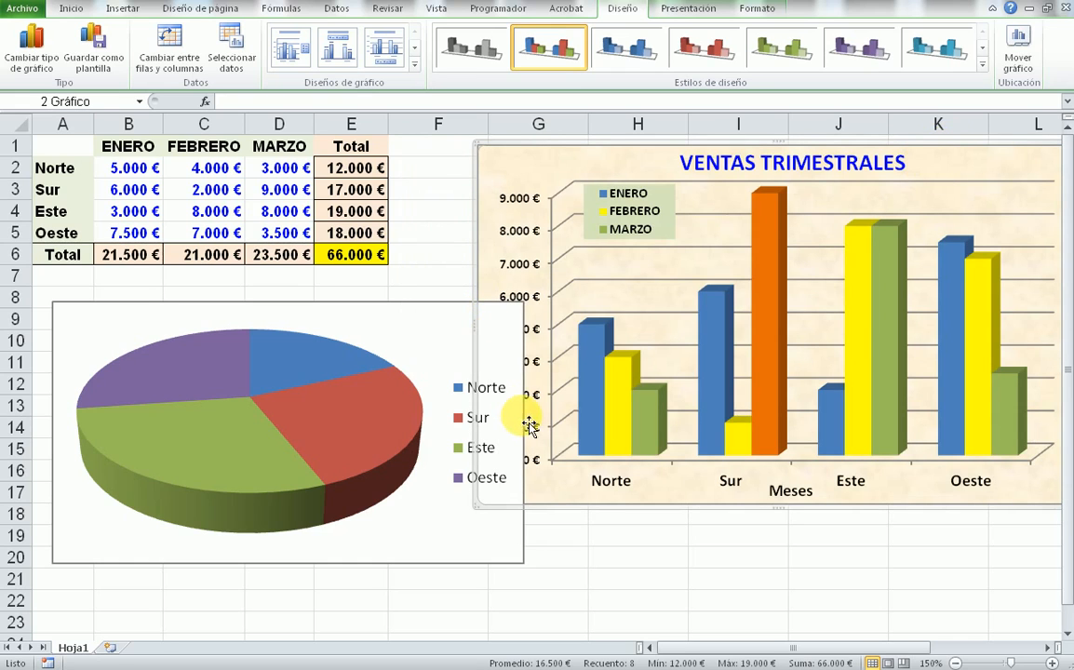
- Narrow the pie chart and fit it directly beneath the table without overlapping the column chart
{"action": "left_click", "coordinate": [476, 340]}
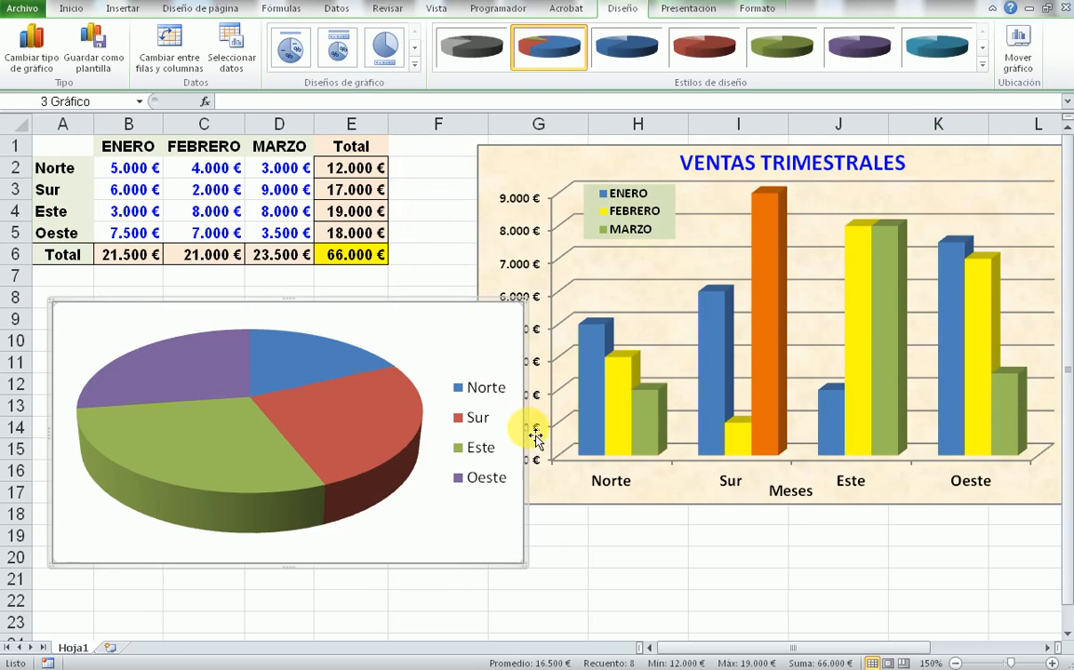
{"action": "left_click_drag", "start_coordinate": [531, 429], "coordinate": [455, 417]}
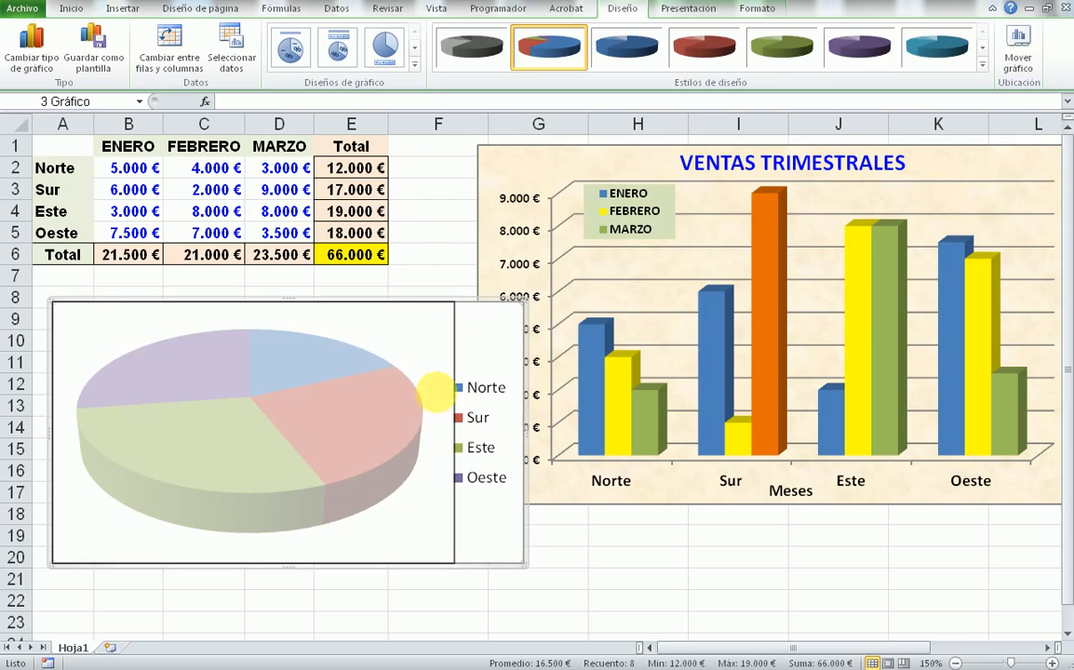
{"action": "left_click_drag", "start_coordinate": [384, 297], "coordinate": [373, 273]}
{"action": "left_click_drag", "start_coordinate": [446, 541], "coordinate": [461, 551]}
- Delete the pie chart's legend and add the title "Totales por Regiones" above the chart
{"action": "left_click", "coordinate": [402, 410]}
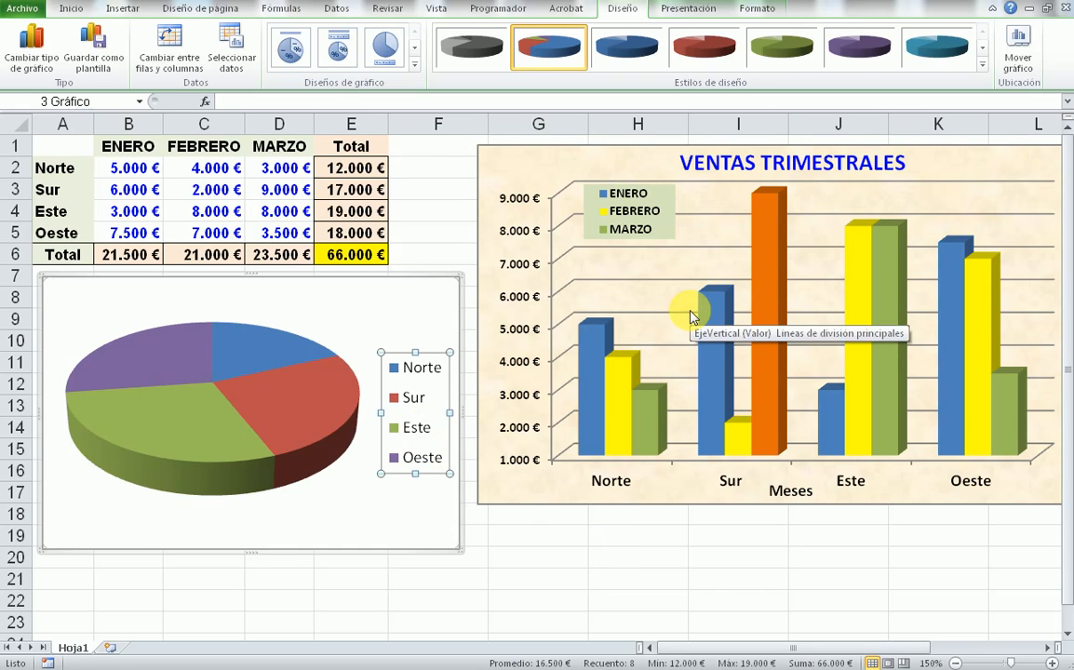
{"action": "key", "text": "Delete"}
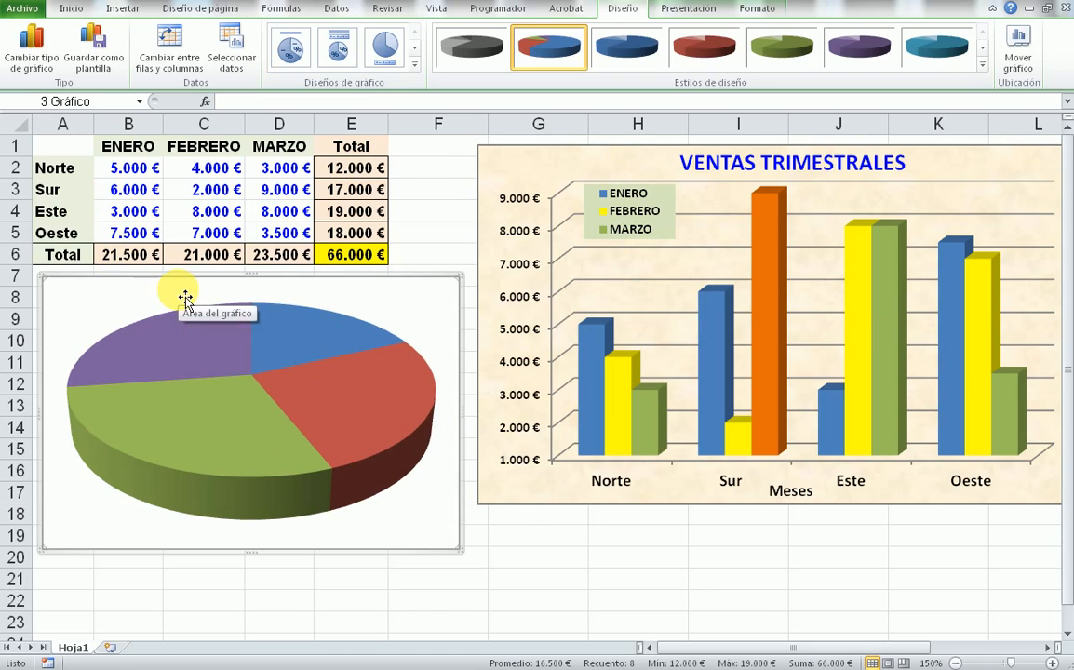
{"action": "left_click", "coordinate": [689, 8]}
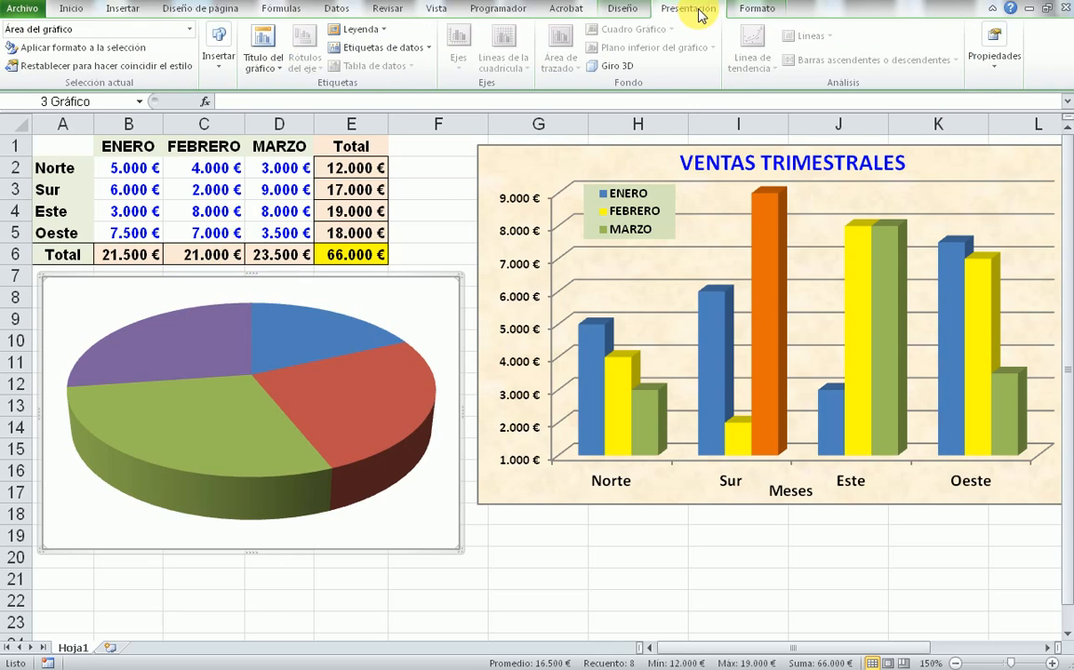
{"action": "left_click", "coordinate": [268, 65]}
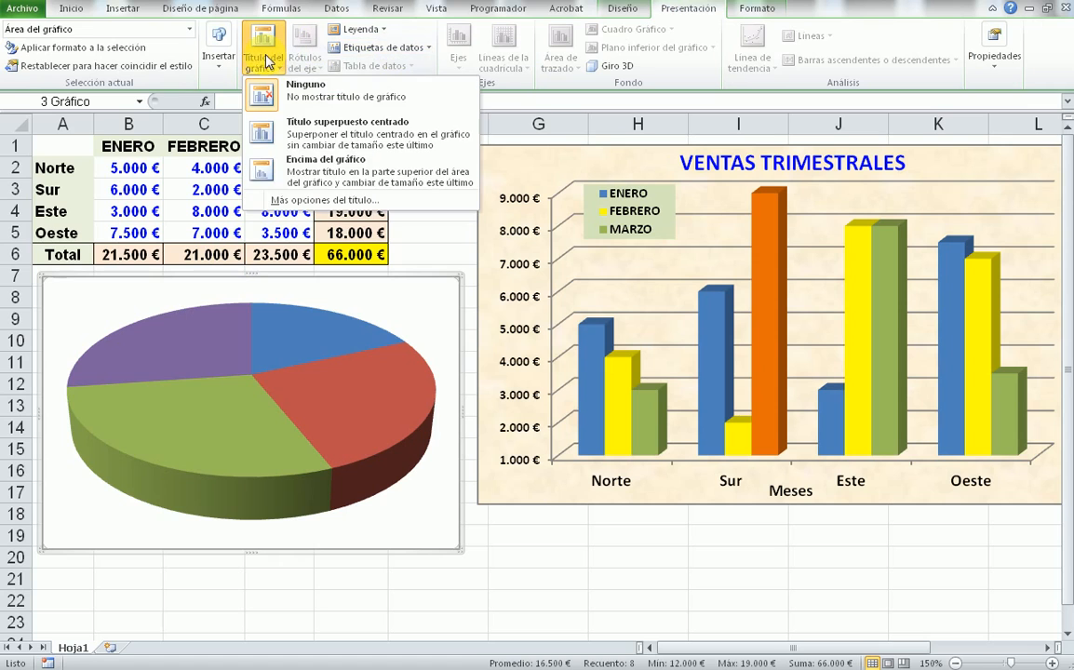
{"action": "left_click", "coordinate": [340, 173]}
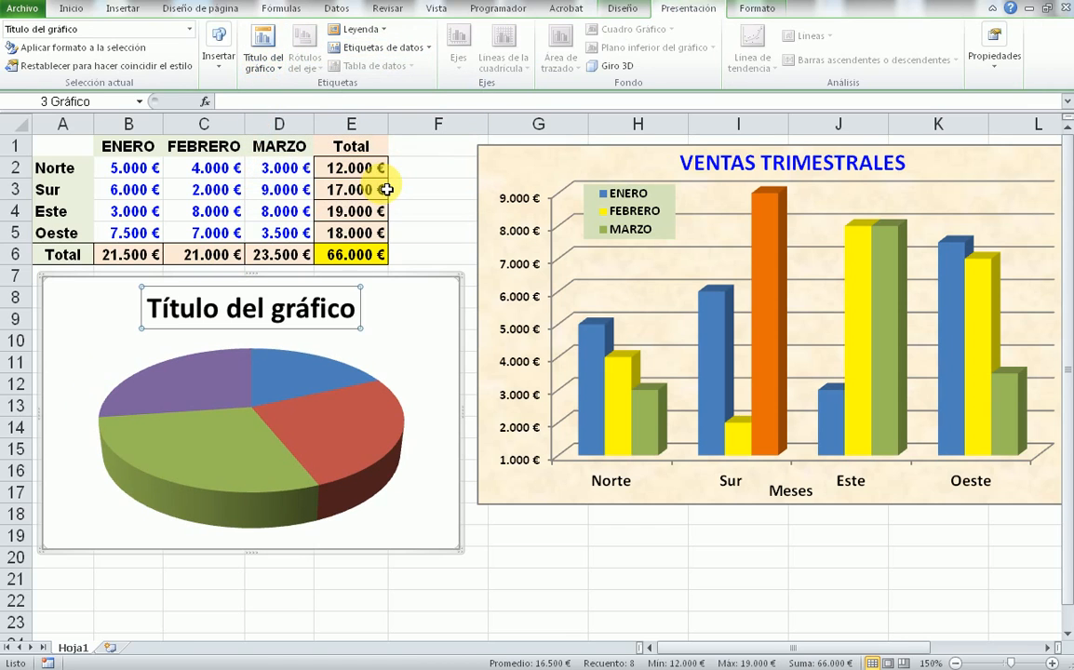
{"action": "type", "text": "tales por Regiones"}
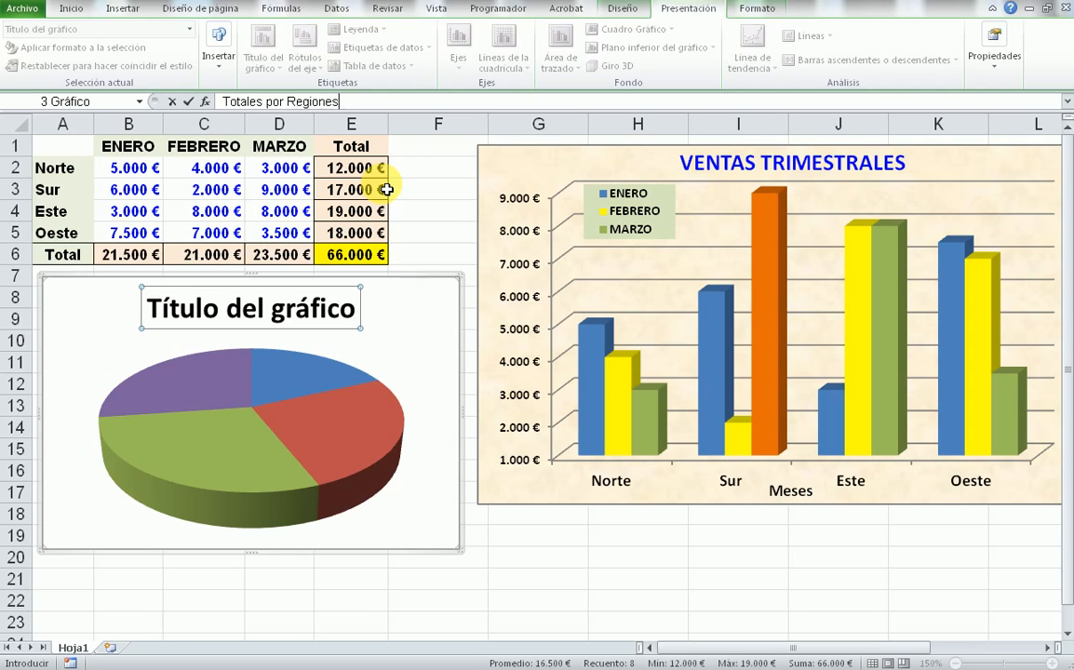
{"action": "key", "text": "Return"}
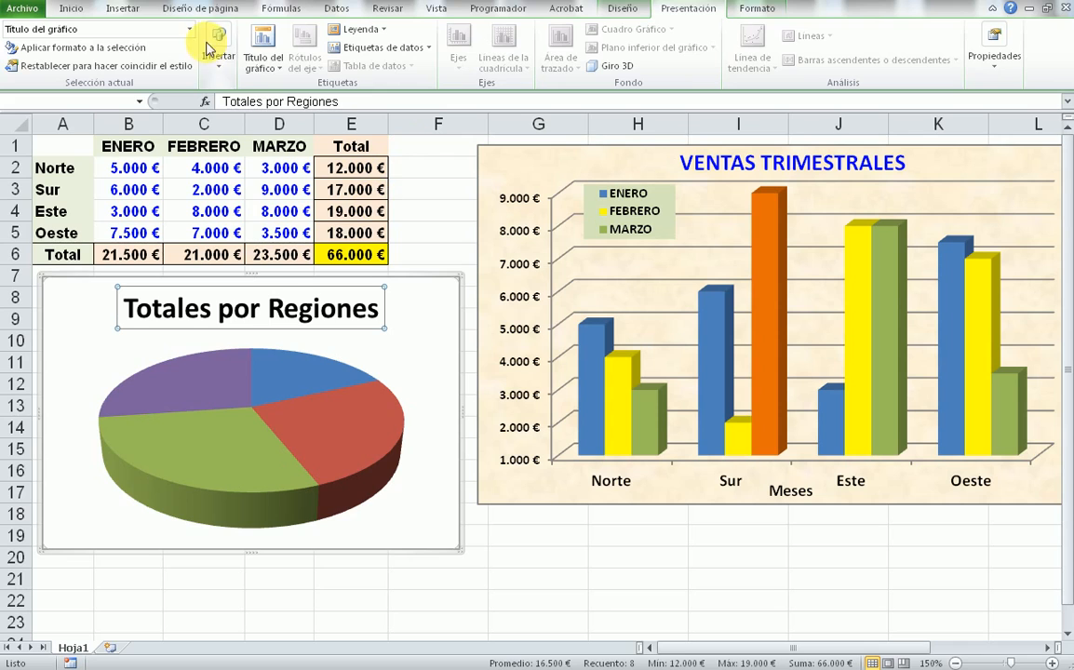
- Reduce the font size of the pie chart's title "Totales por Regiones" to 12
{"action": "left_click", "coordinate": [74, 8]}
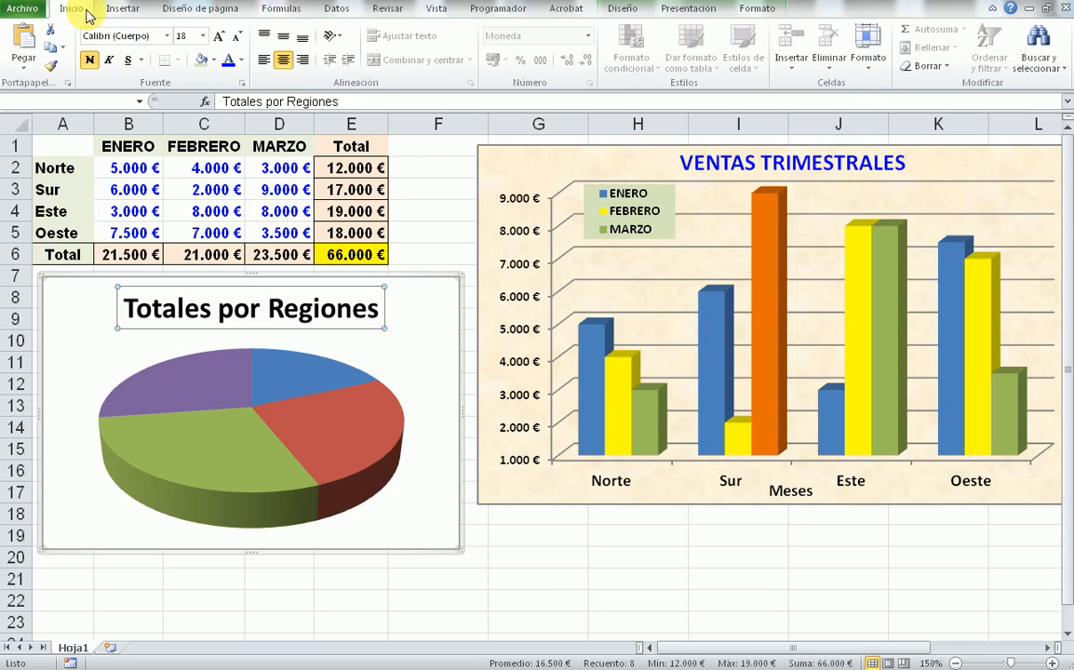
{"action": "left_click", "coordinate": [239, 37]}
{"action": "left_click", "coordinate": [239, 37]}
{"action": "left_click", "coordinate": [239, 39]}
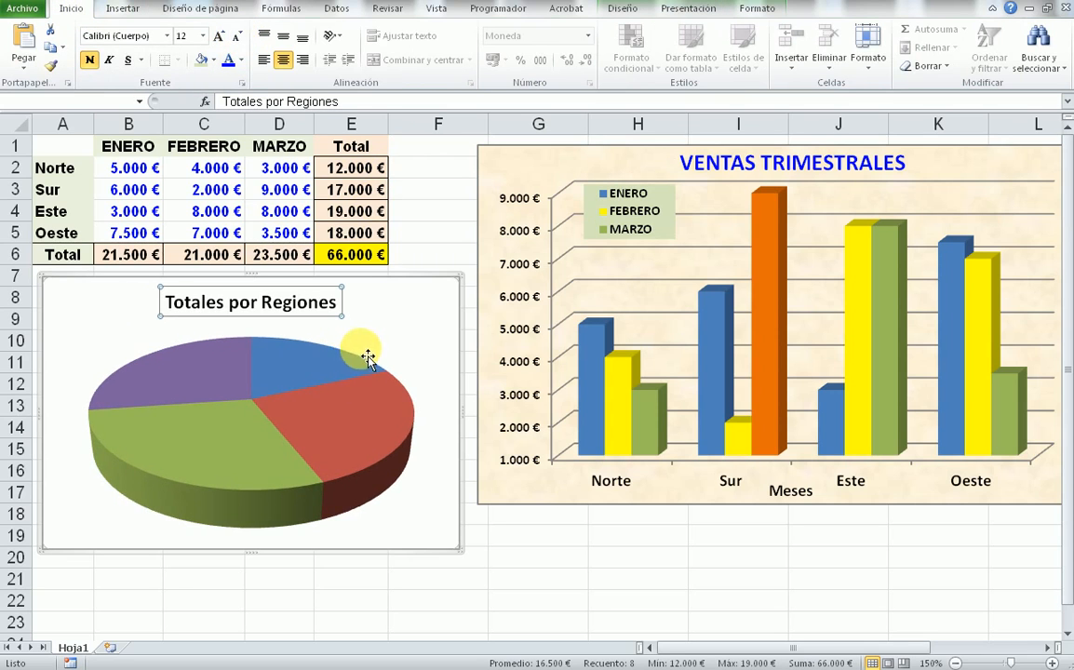
{"action": "left_click", "coordinate": [409, 382]}
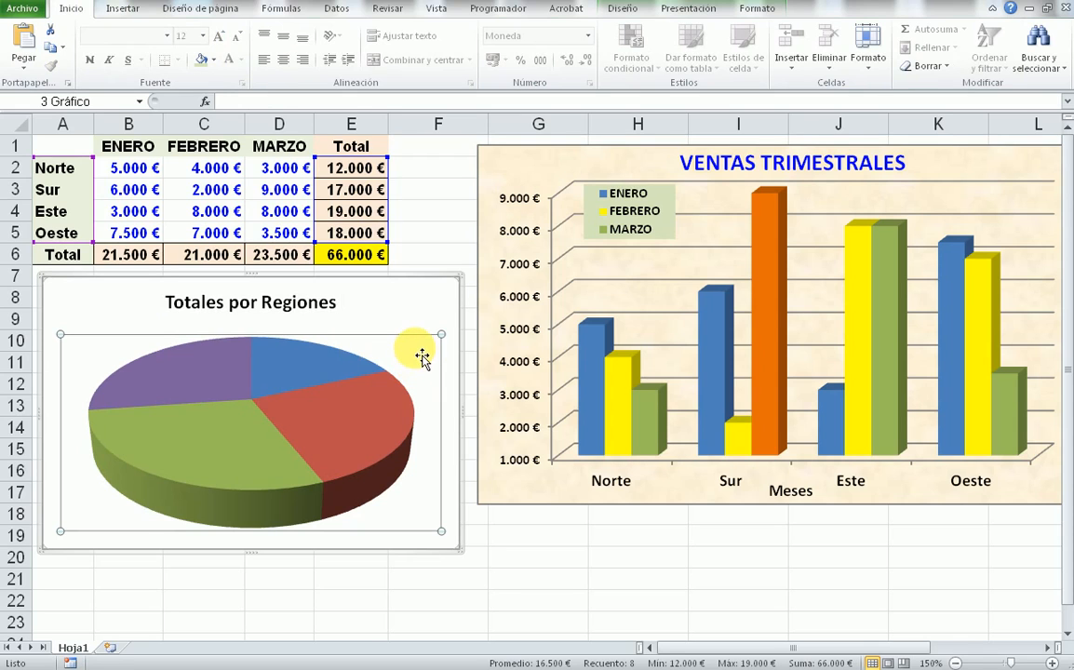
{"action": "left_click", "coordinate": [421, 354]}
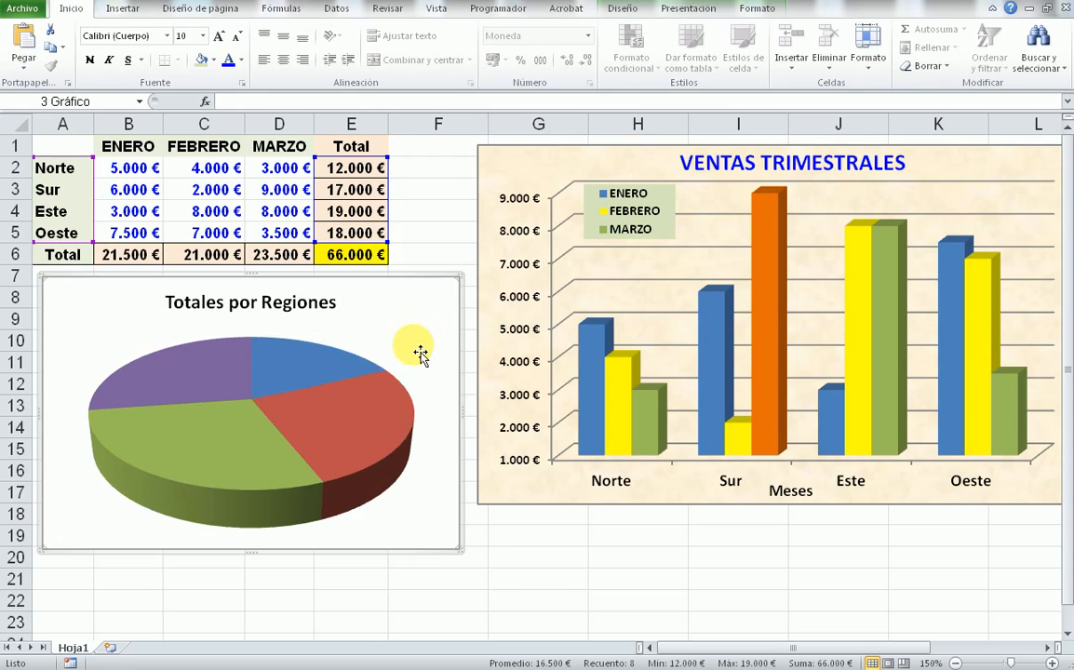
{"action": "left_click", "coordinate": [413, 376]}
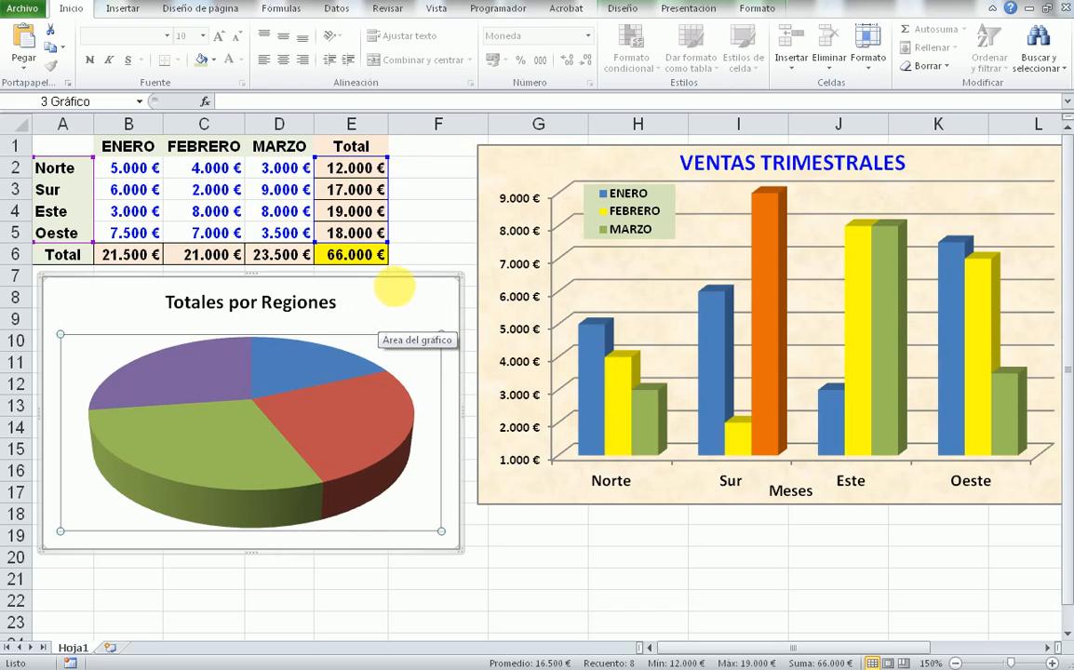
- Add data labels to the pie chart showing category name and percentage without the value, positioned at the outside end
{"action": "left_click", "coordinate": [399, 294]}
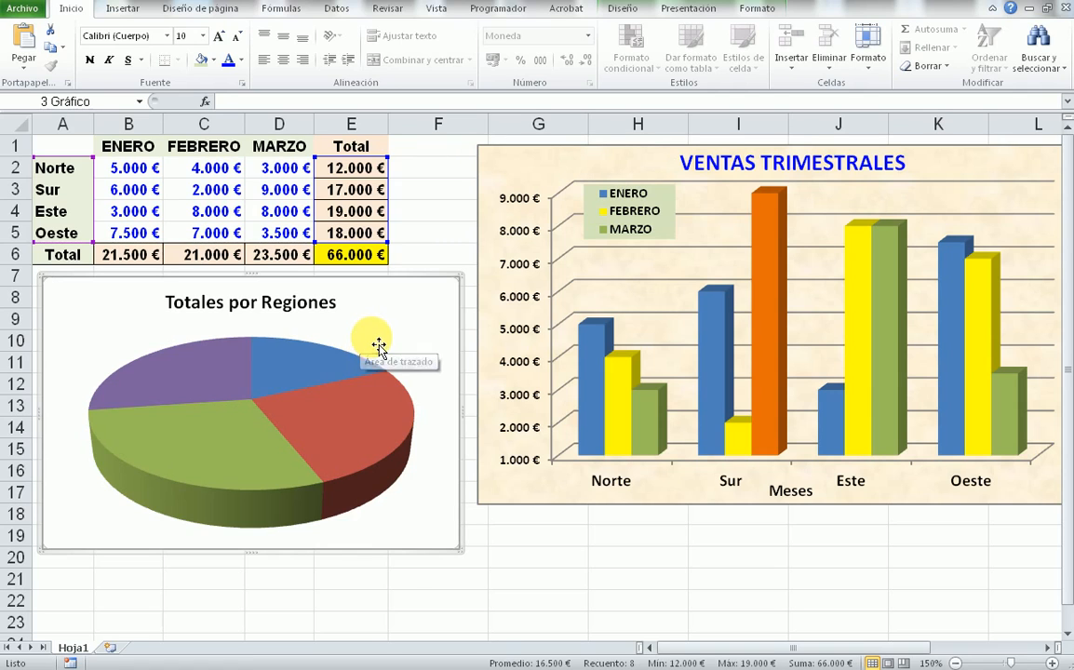
{"action": "left_click", "coordinate": [689, 9]}
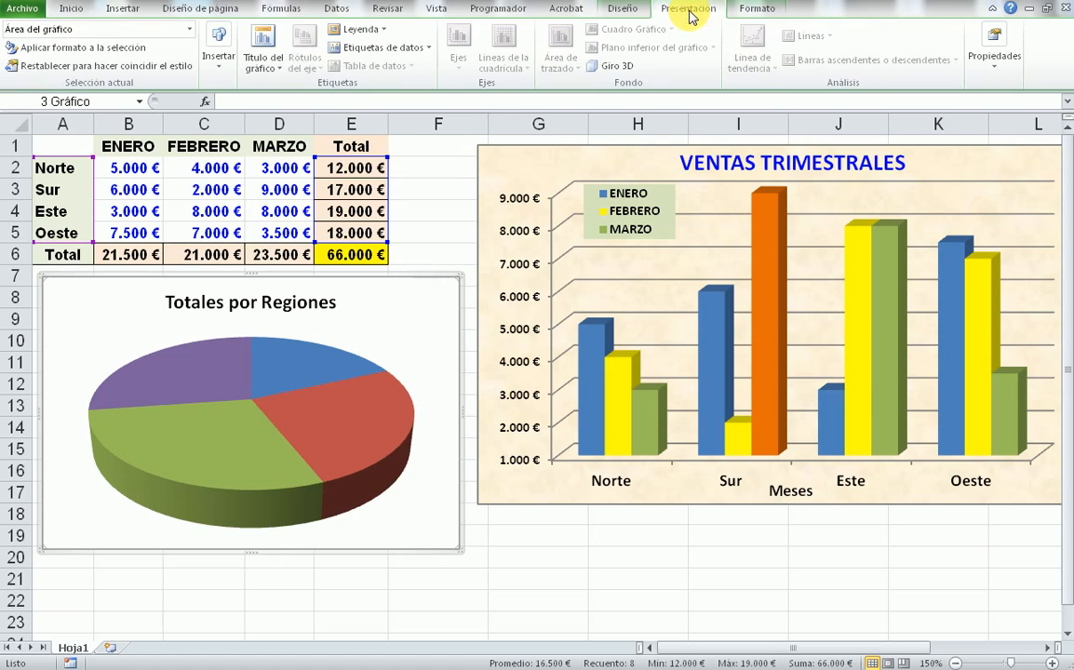
{"action": "left_click", "coordinate": [427, 48]}
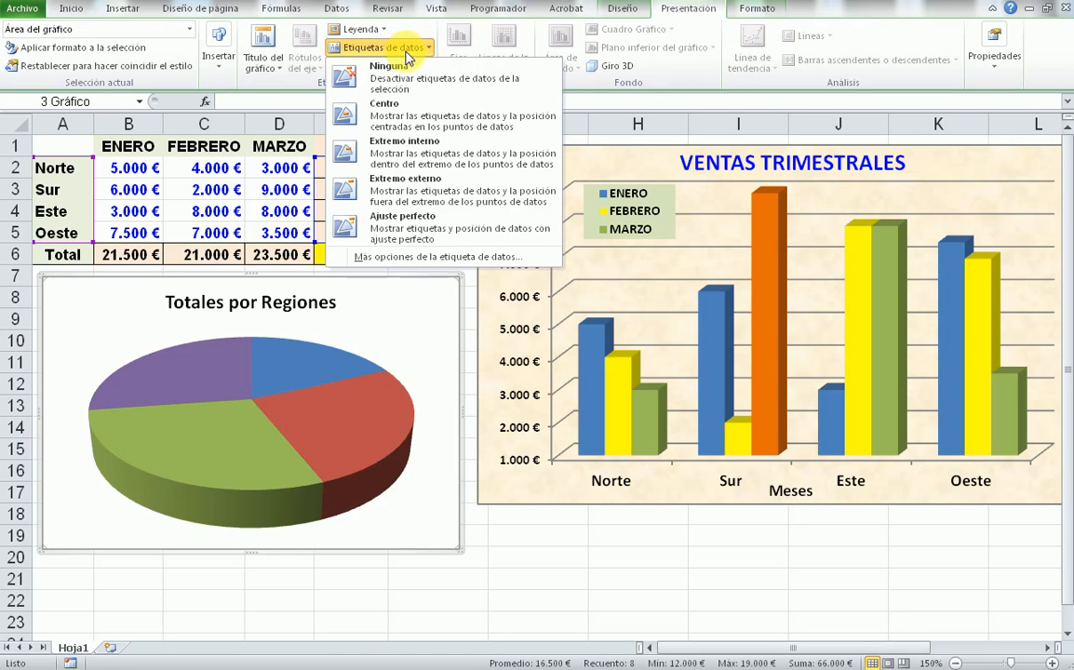
{"action": "left_click", "coordinate": [407, 257]}
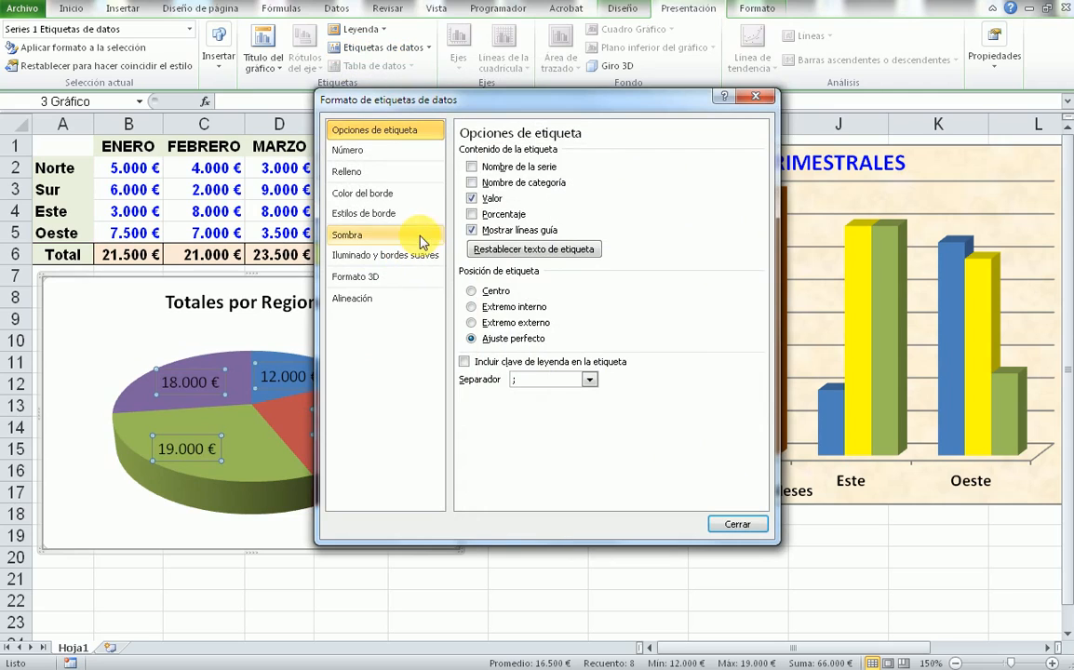
{"action": "left_click", "coordinate": [472, 198]}
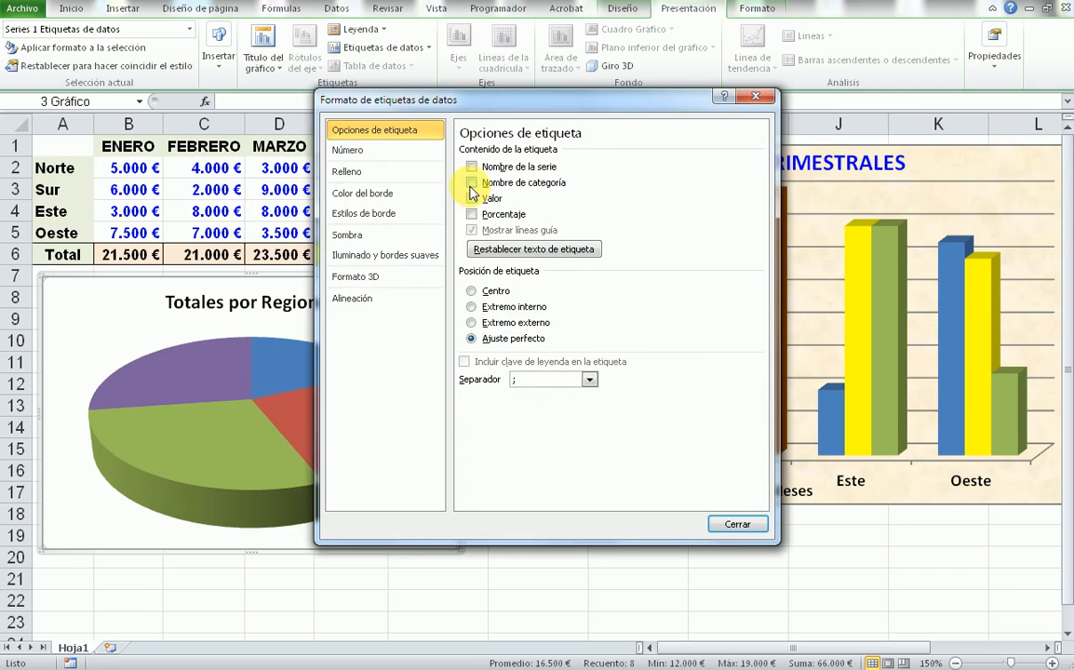
{"action": "left_click", "coordinate": [472, 184]}
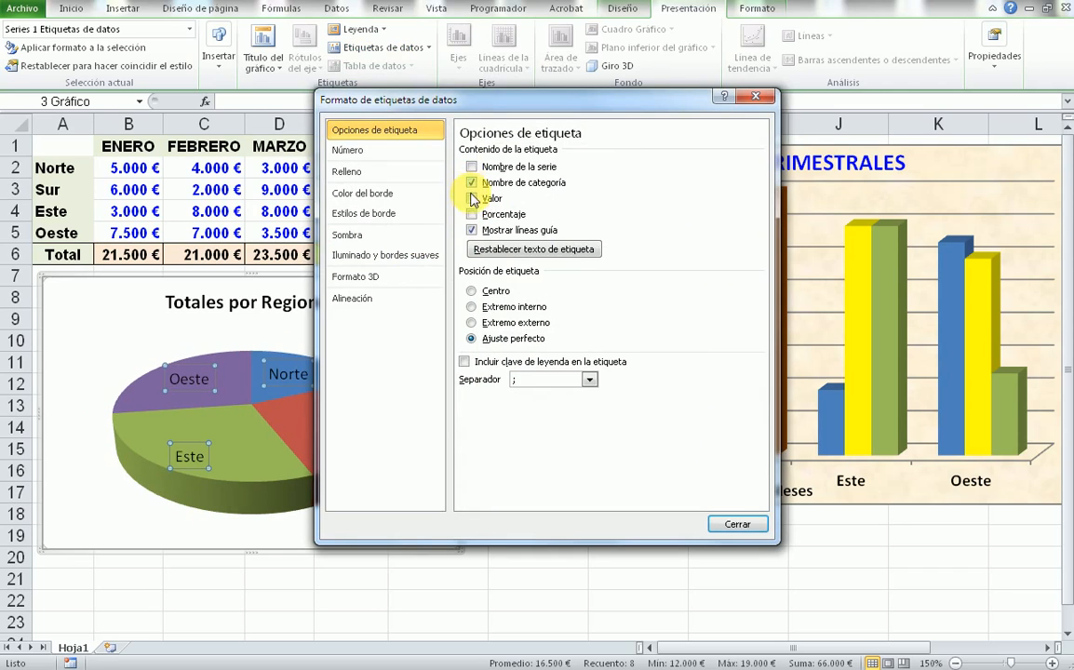
{"action": "left_click", "coordinate": [472, 214]}
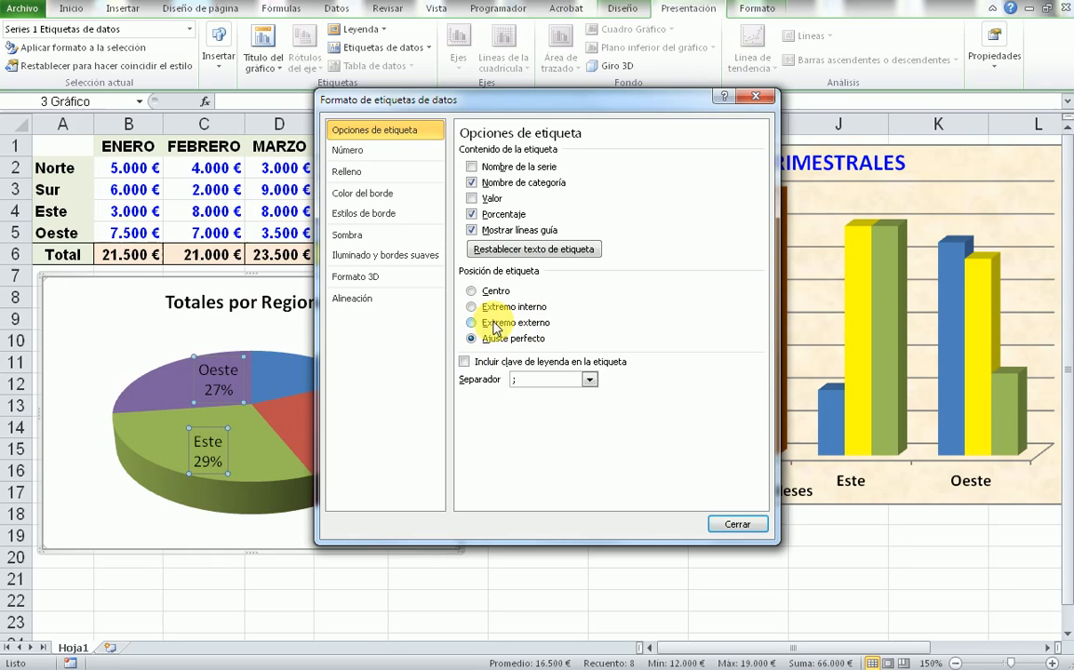
{"action": "left_click", "coordinate": [473, 322]}
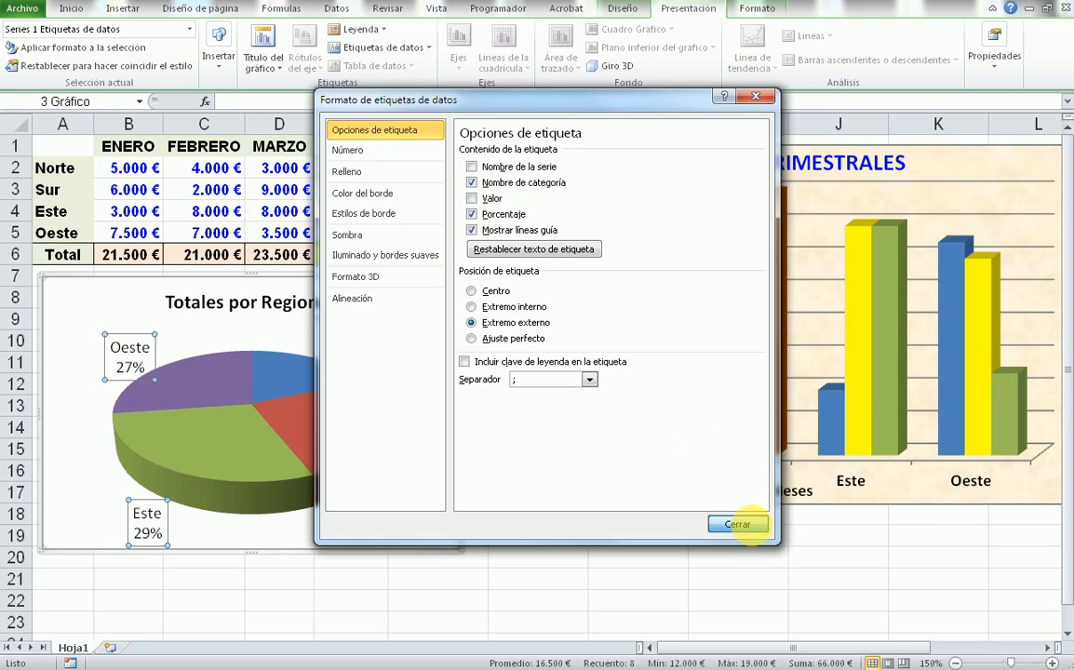
{"action": "left_click", "coordinate": [737, 524]}
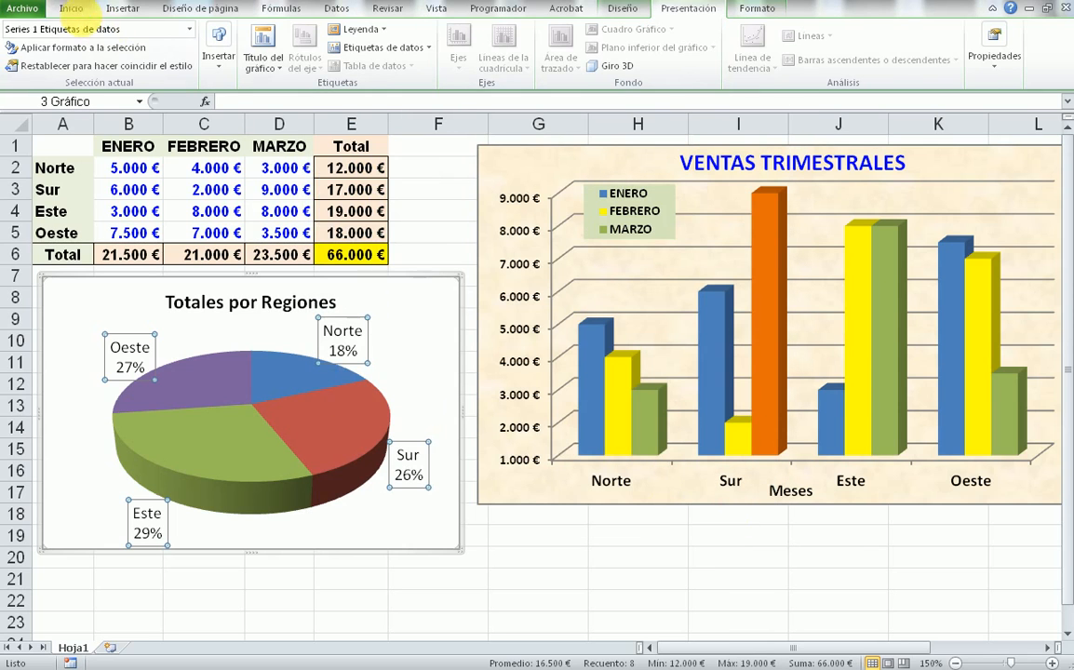
- Make the pie chart's data labels bold and reduce their font size to 8
{"action": "left_click", "coordinate": [72, 9]}
{"action": "left_click", "coordinate": [240, 37]}
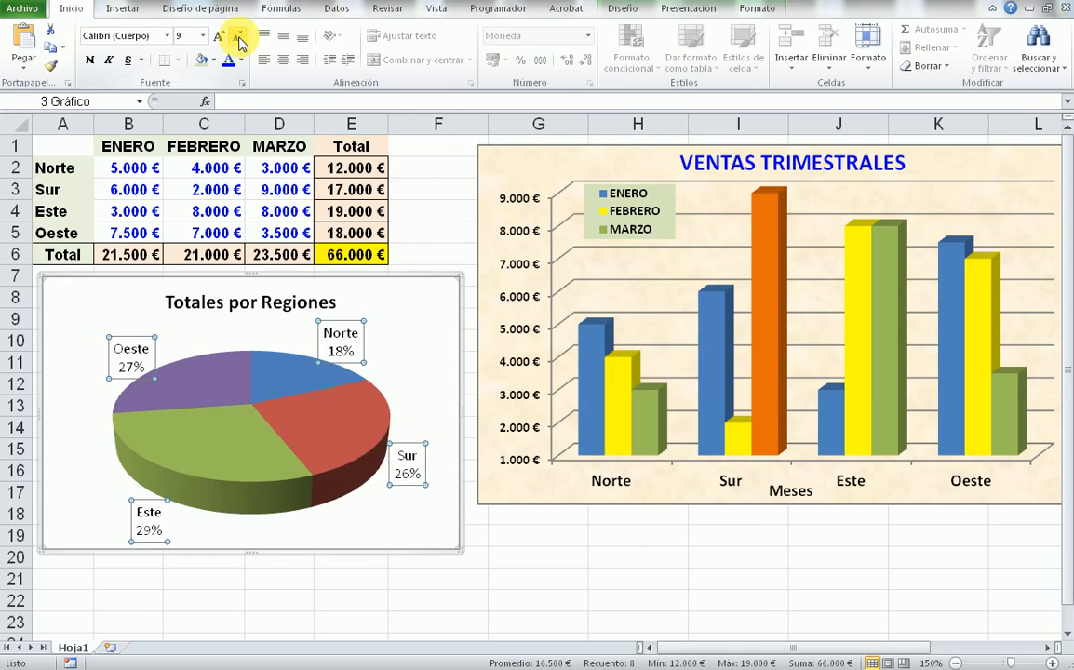
{"action": "left_click", "coordinate": [239, 37]}
{"action": "left_click", "coordinate": [89, 60]}
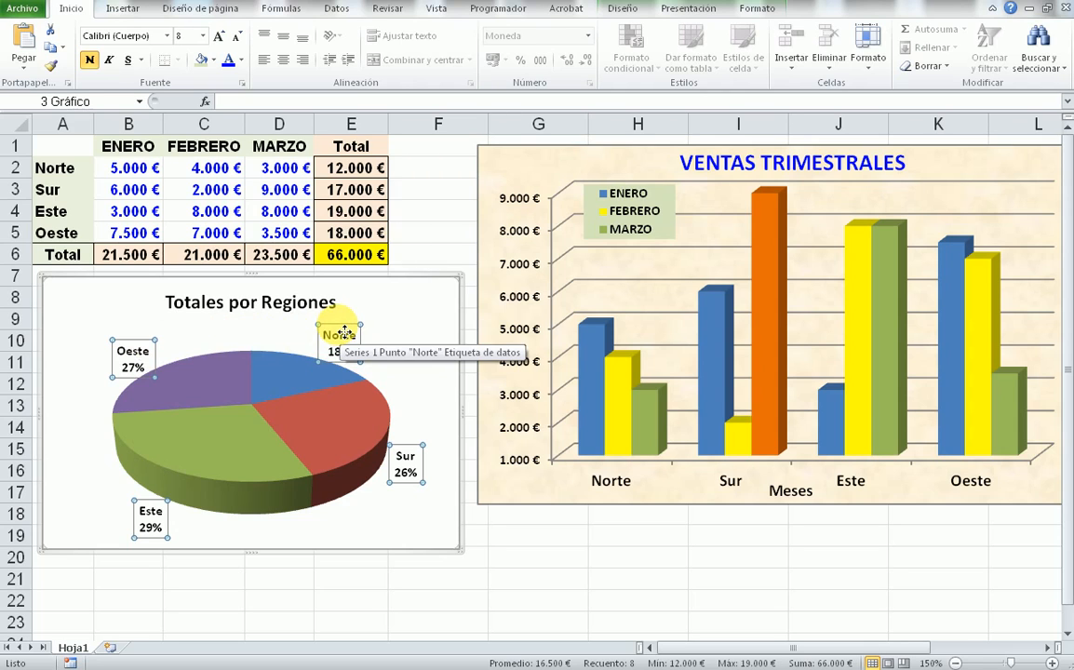
- Move the pie chart's title slightly upward, closer to the chart's upper edge
{"action": "left_click", "coordinate": [291, 301]}
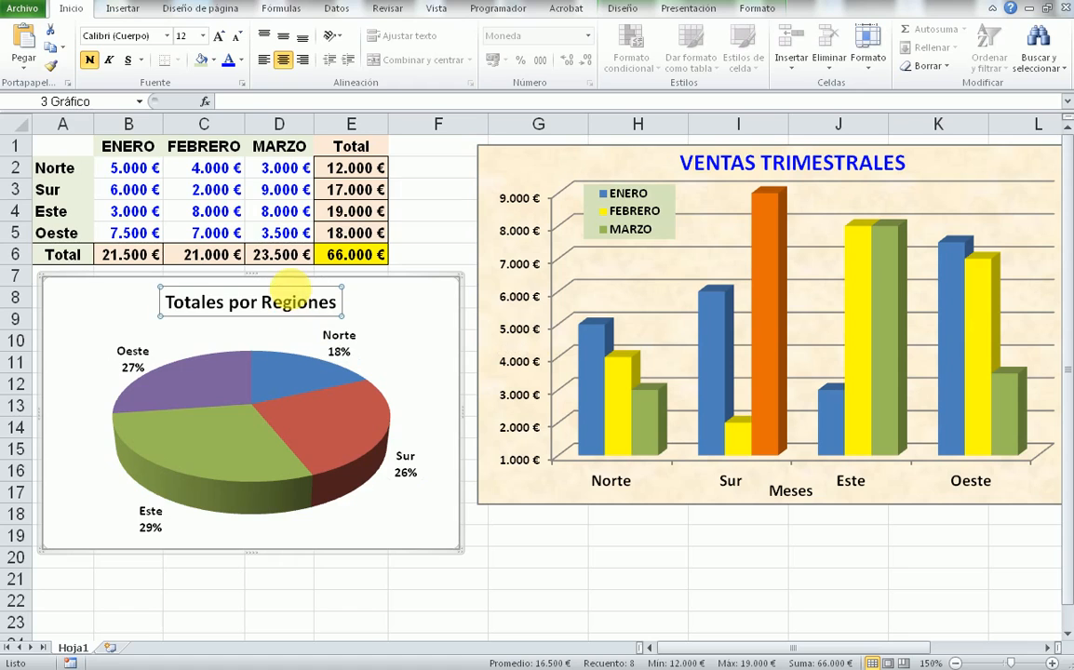
{"action": "left_click_drag", "start_coordinate": [297, 289], "coordinate": [298, 285]}
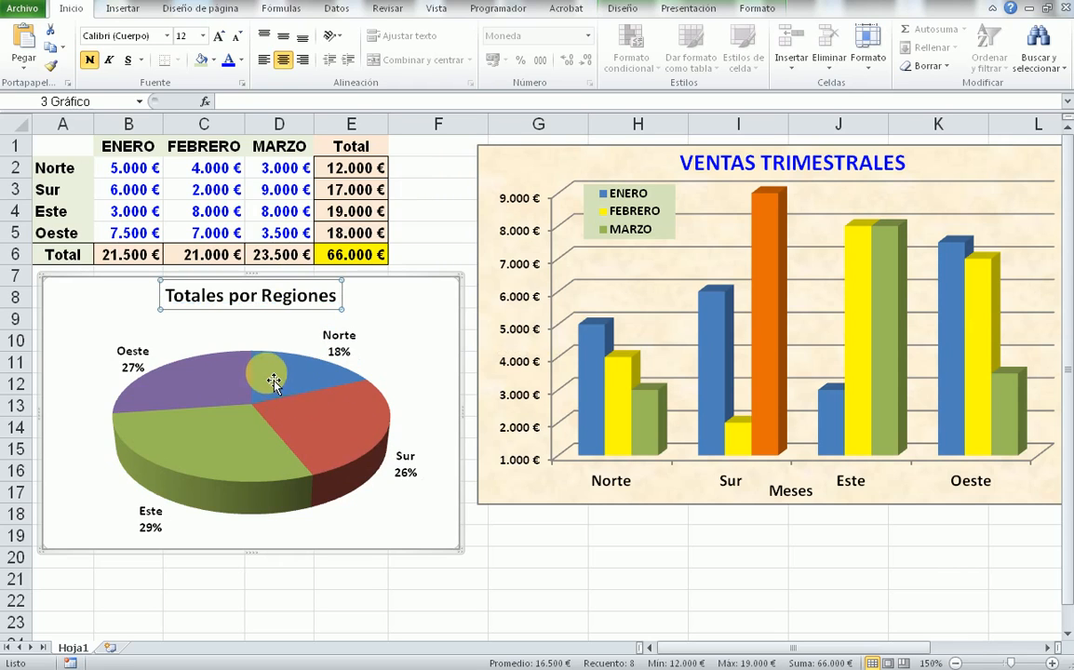
{"action": "mouse_move", "coordinate": [307, 373]}
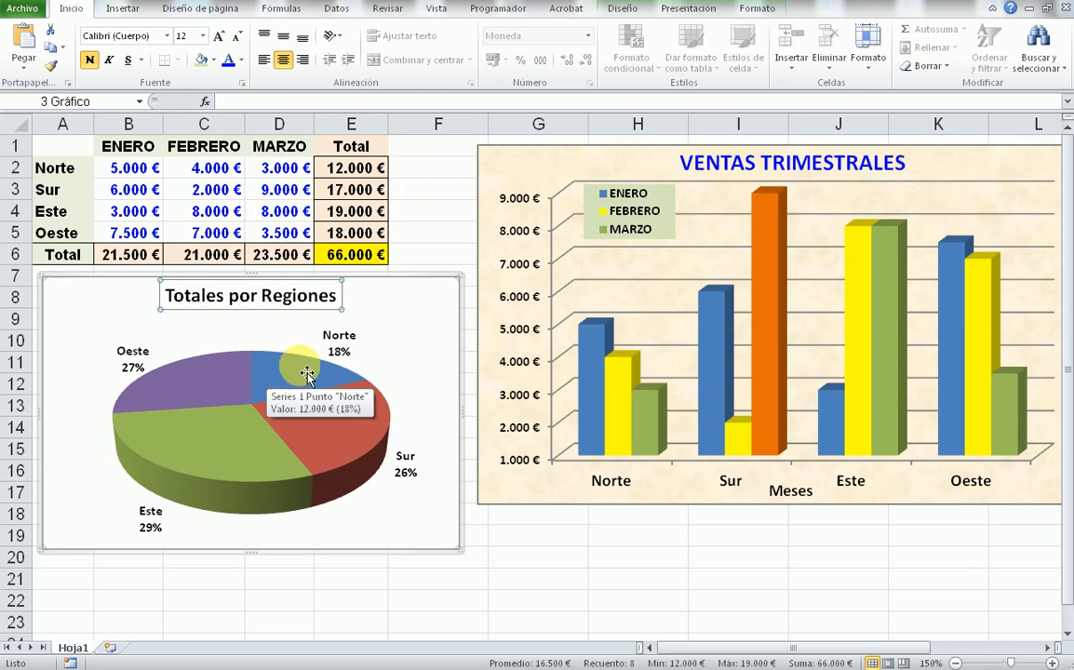
- Format the pie chart's data label numbers as percentages with 1 decimal place
{"action": "left_click", "coordinate": [352, 354]}
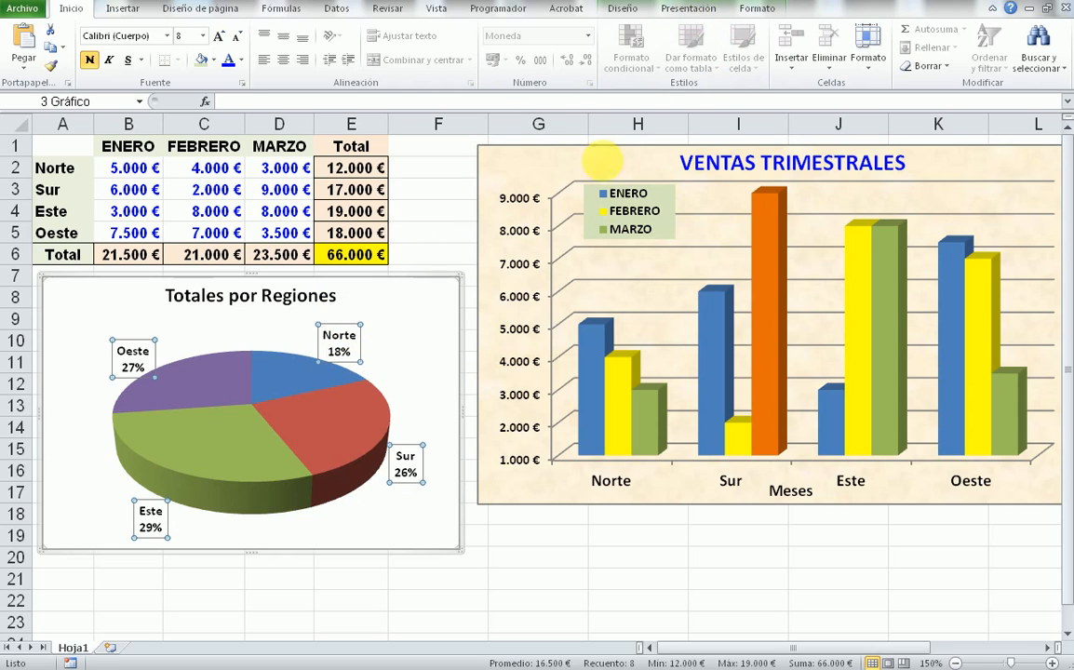
{"action": "right_click", "coordinate": [348, 338]}
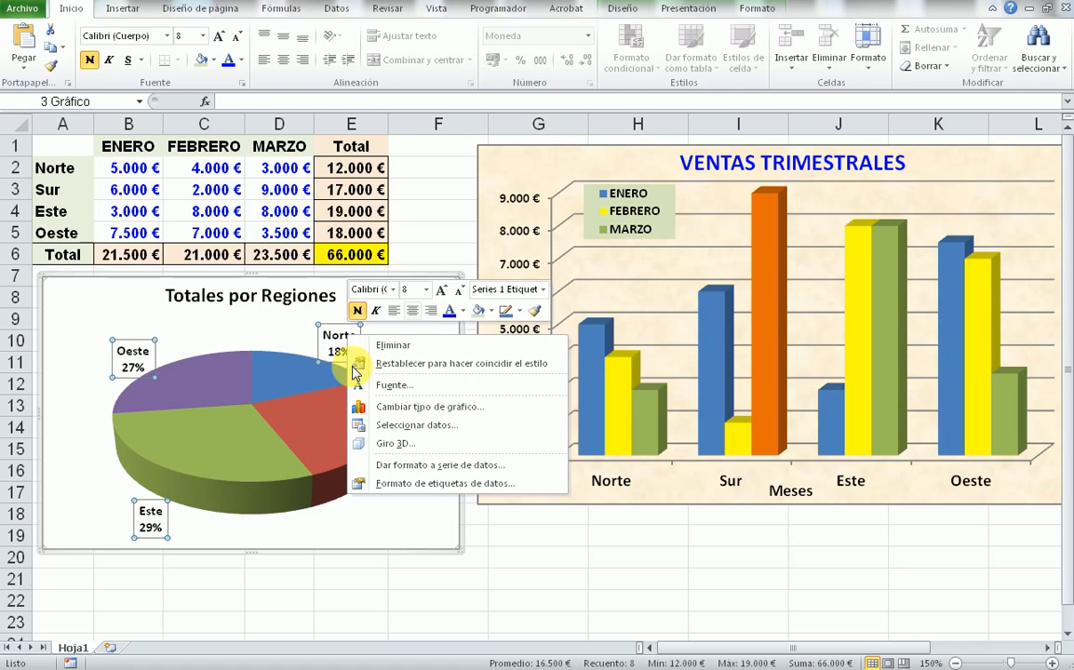
{"action": "left_click", "coordinate": [429, 485]}
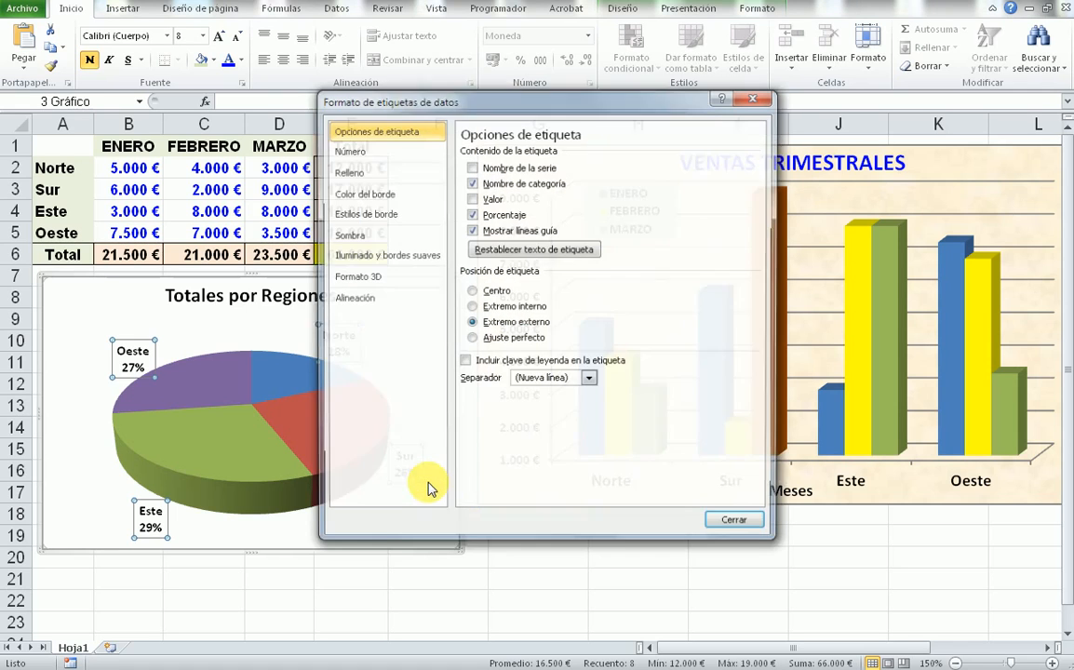
{"action": "left_click", "coordinate": [357, 158]}
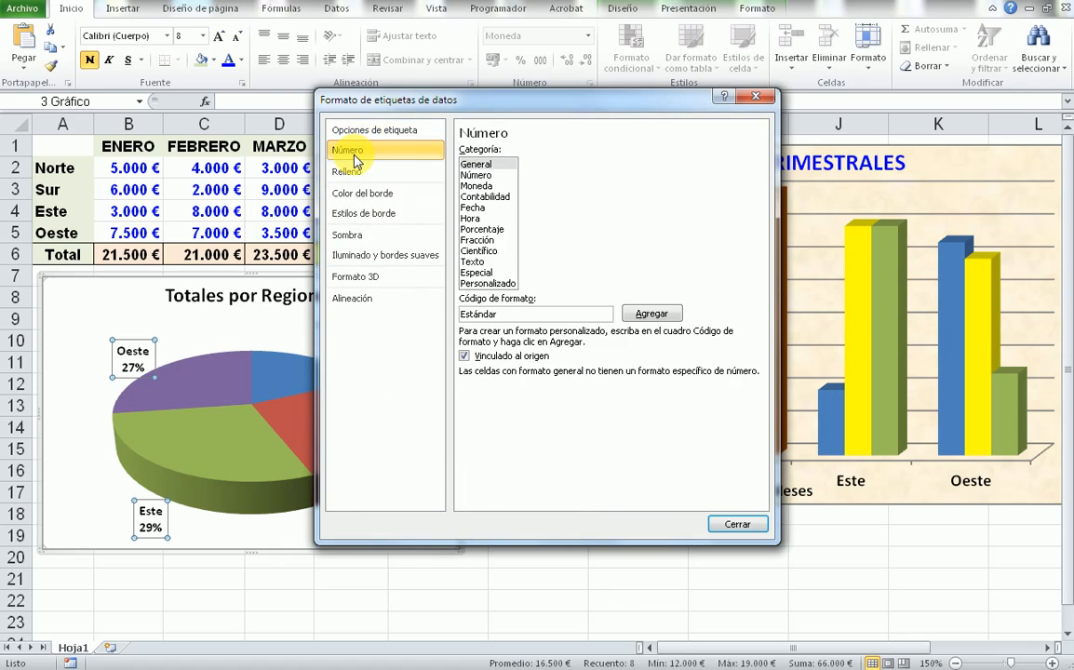
{"action": "left_click", "coordinate": [479, 230]}
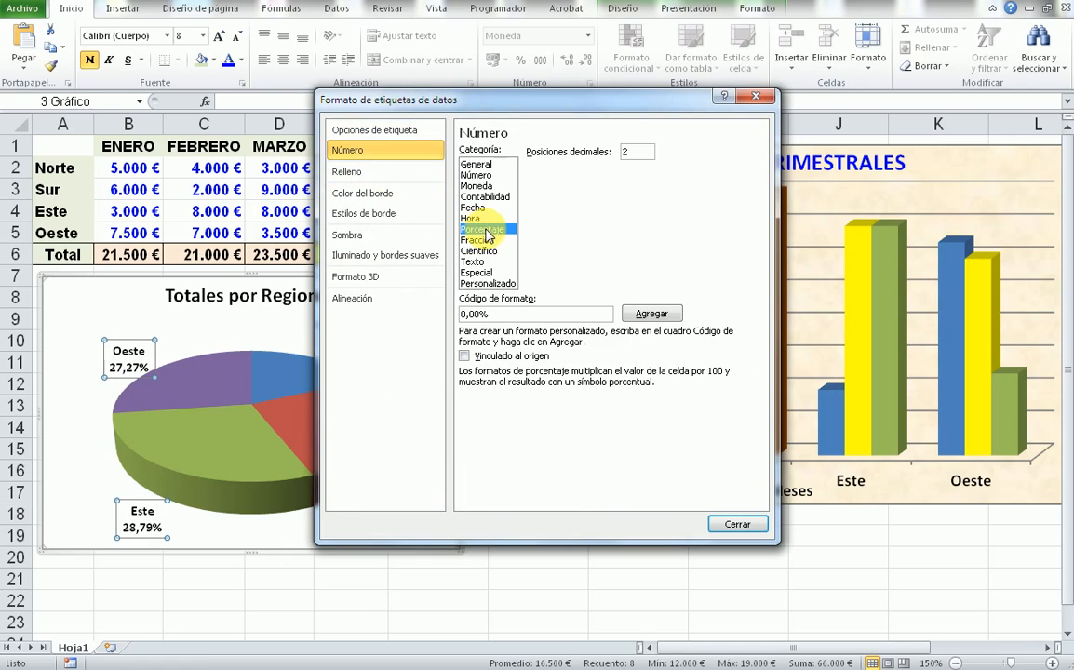
{"action": "left_click", "coordinate": [629, 152]}
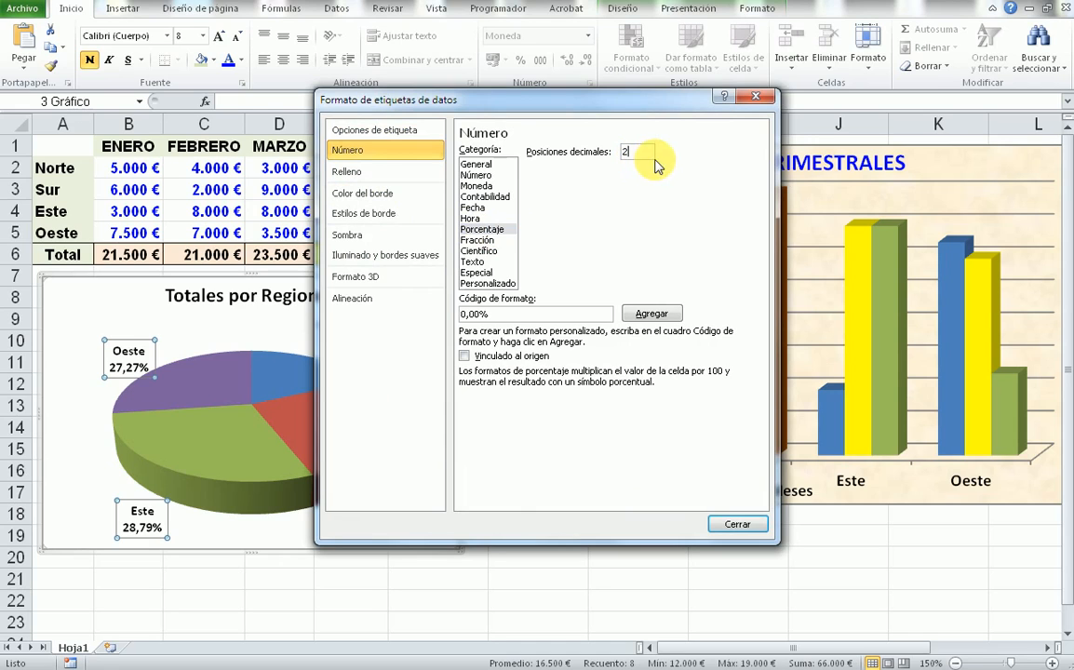
{"action": "key", "text": "BackSpace"}
{"action": "type", "text": "1"}
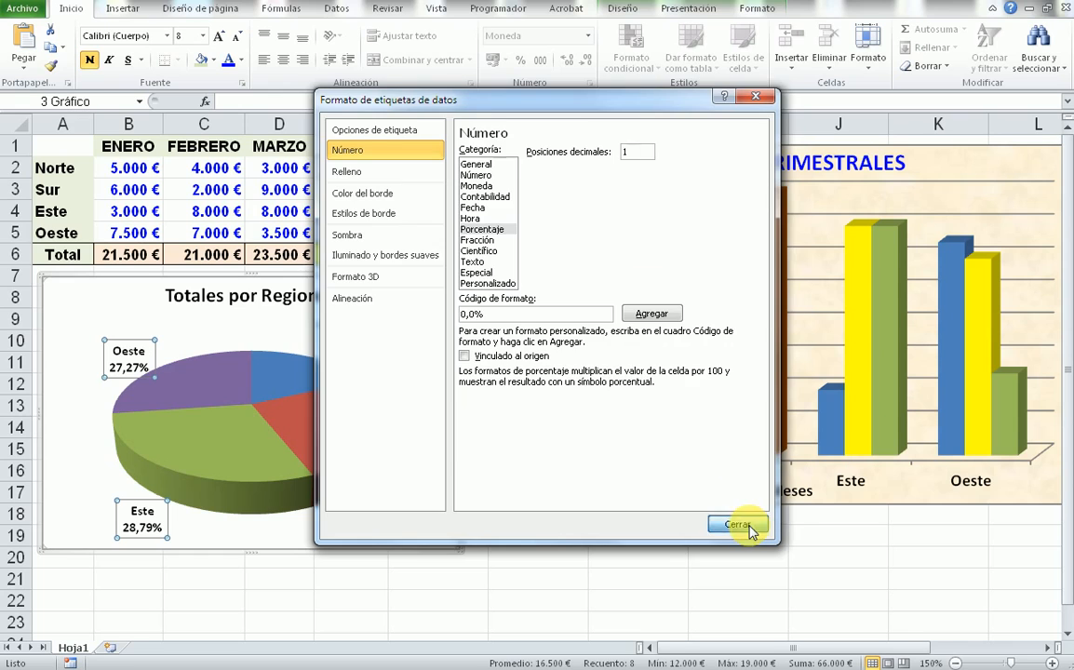
{"action": "left_click", "coordinate": [750, 527]}
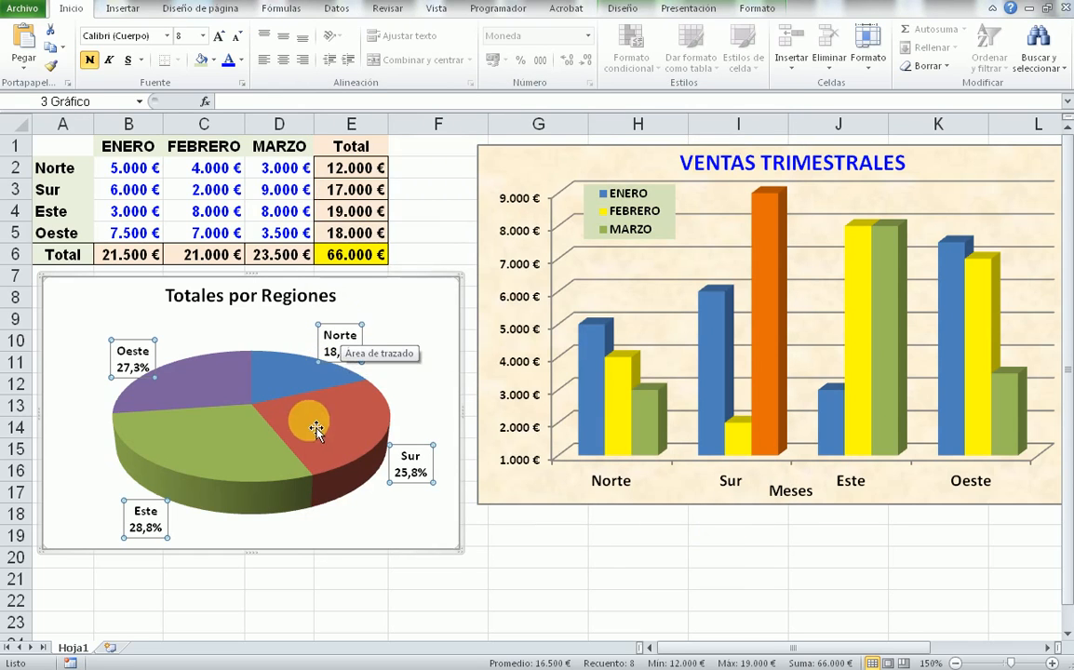
- Set the pie chart's 3-D rotation around X to 150° and move the format dialog clear of the pie
{"action": "right_click", "coordinate": [286, 388]}
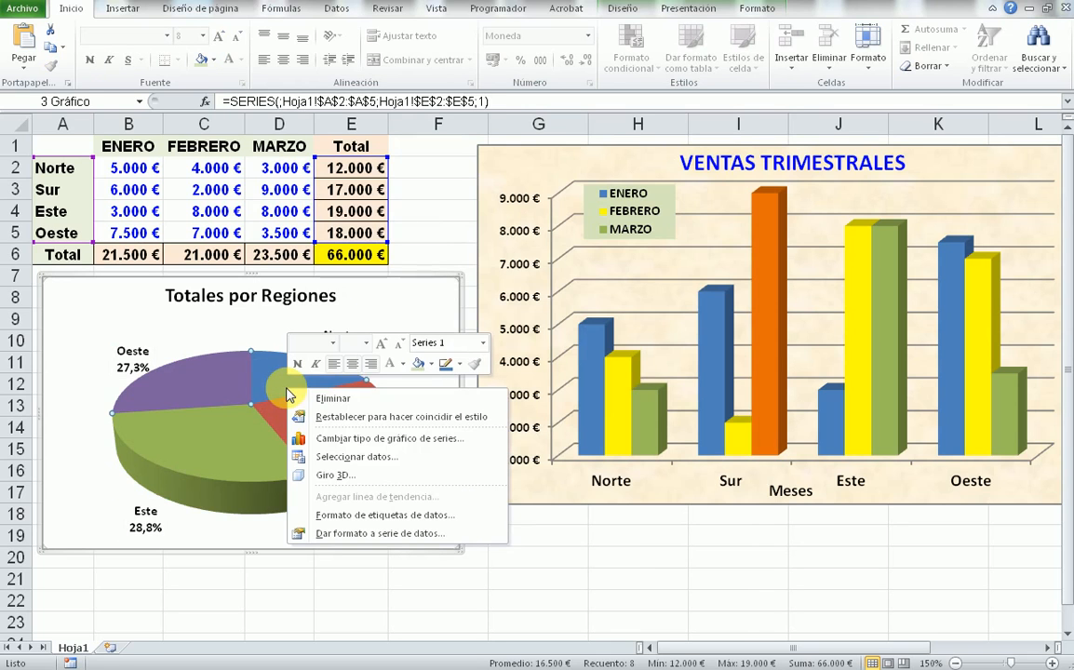
{"action": "left_click", "coordinate": [335, 475]}
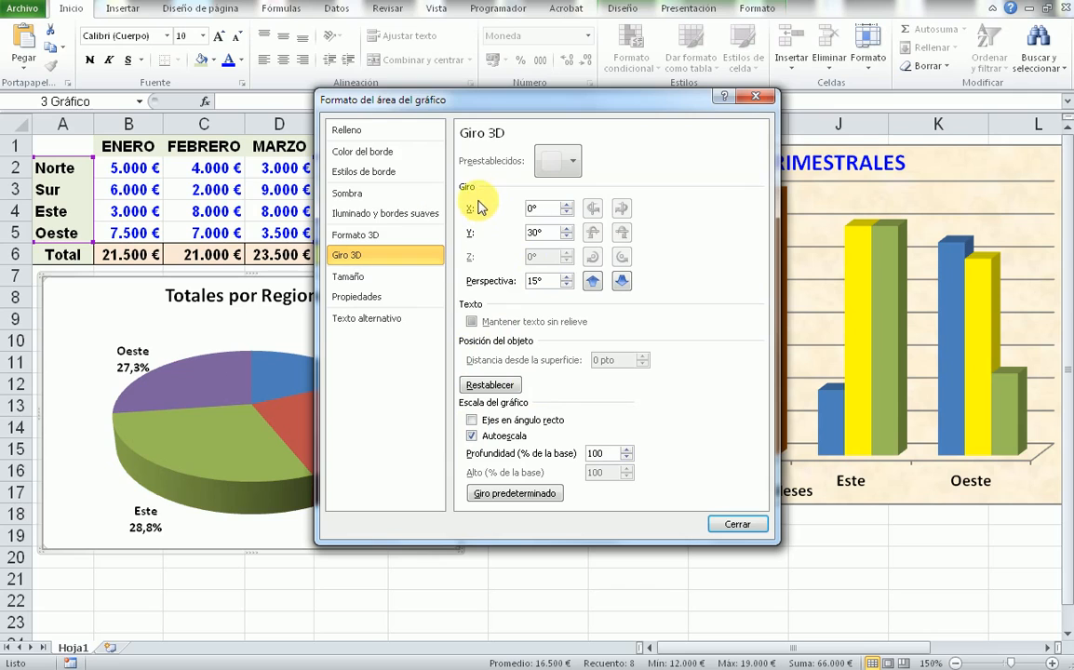
{"action": "left_click", "coordinate": [566, 205]}
{"action": "left_click", "coordinate": [567, 205]}
{"action": "left_click", "coordinate": [566, 205]}
{"action": "left_click", "coordinate": [567, 205]}
{"action": "left_click", "coordinate": [567, 205]}
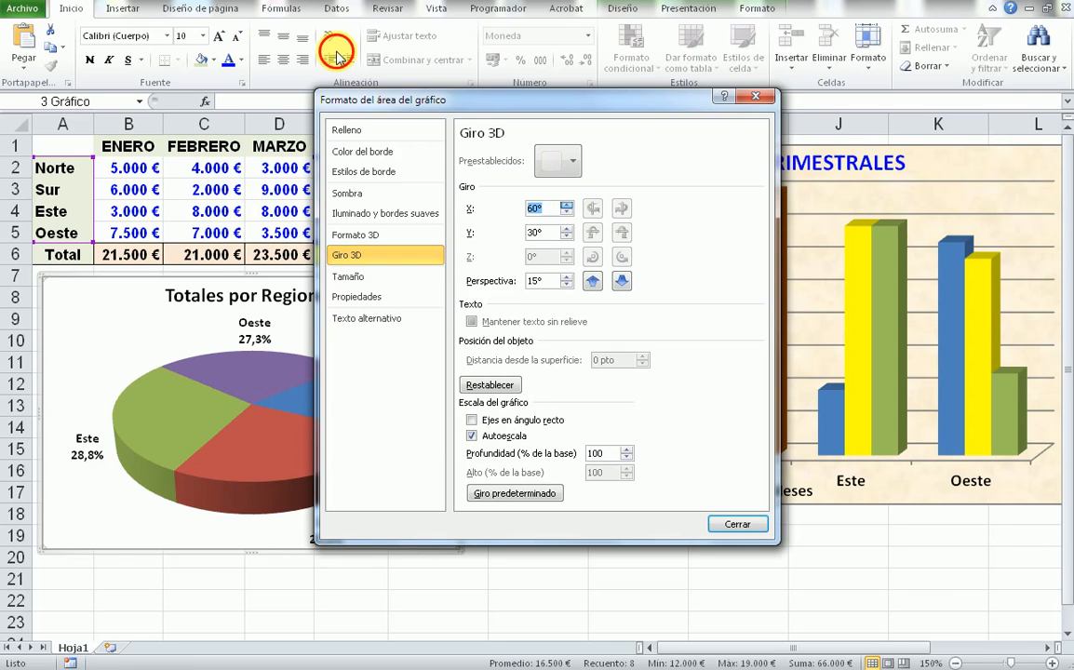
{"action": "left_click", "coordinate": [566, 204]}
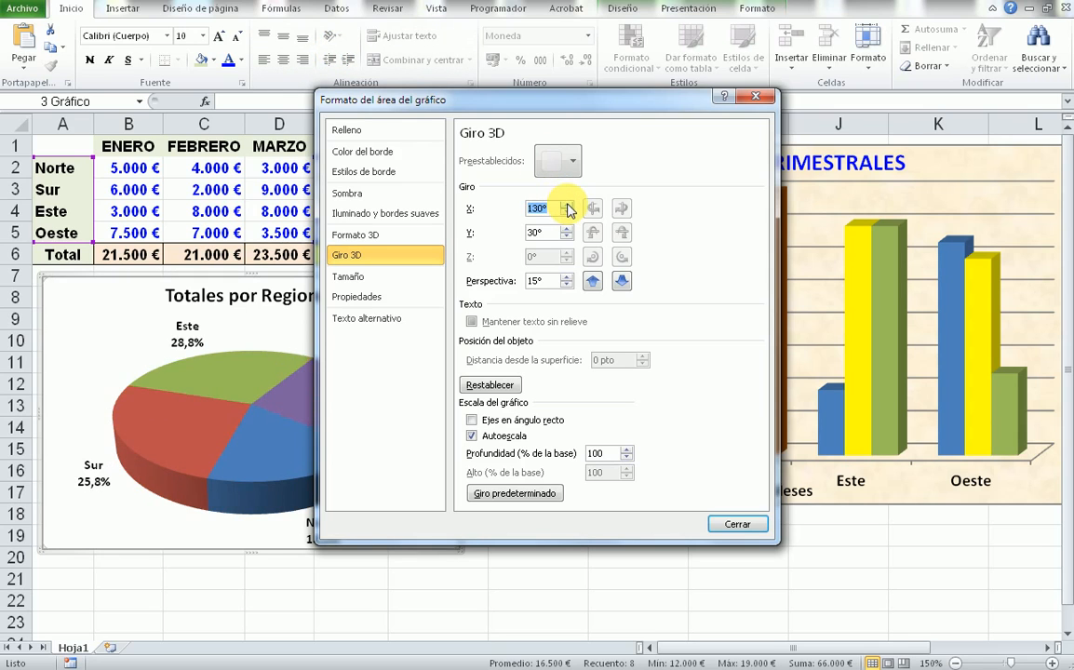
{"action": "left_click", "coordinate": [566, 205]}
{"action": "left_click", "coordinate": [566, 204]}
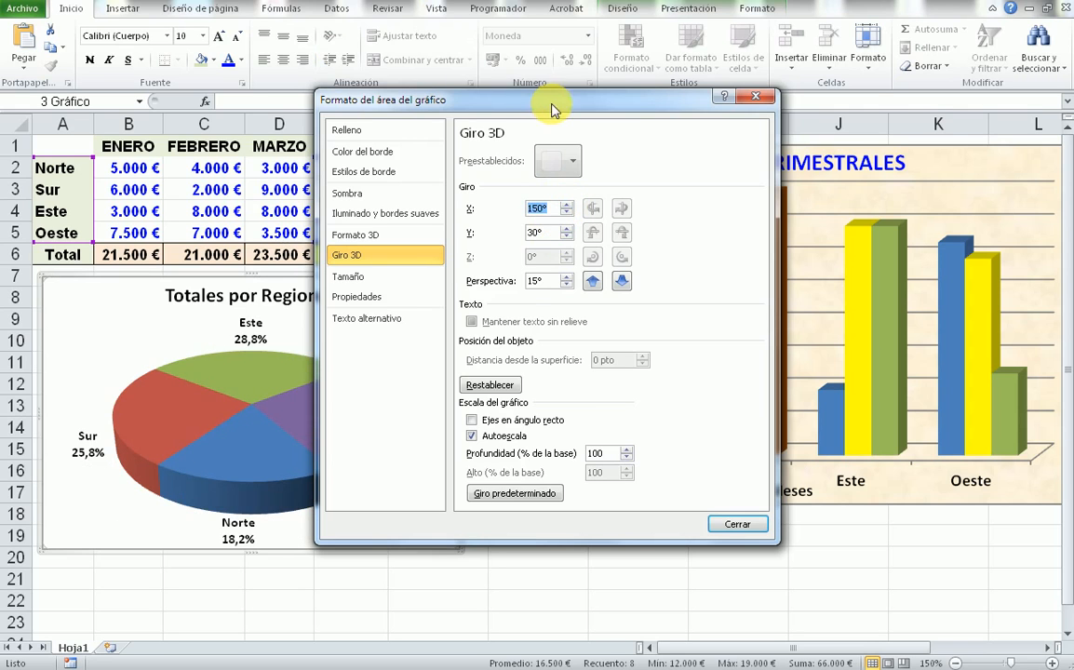
{"action": "left_click_drag", "start_coordinate": [551, 104], "coordinate": [643, 95]}
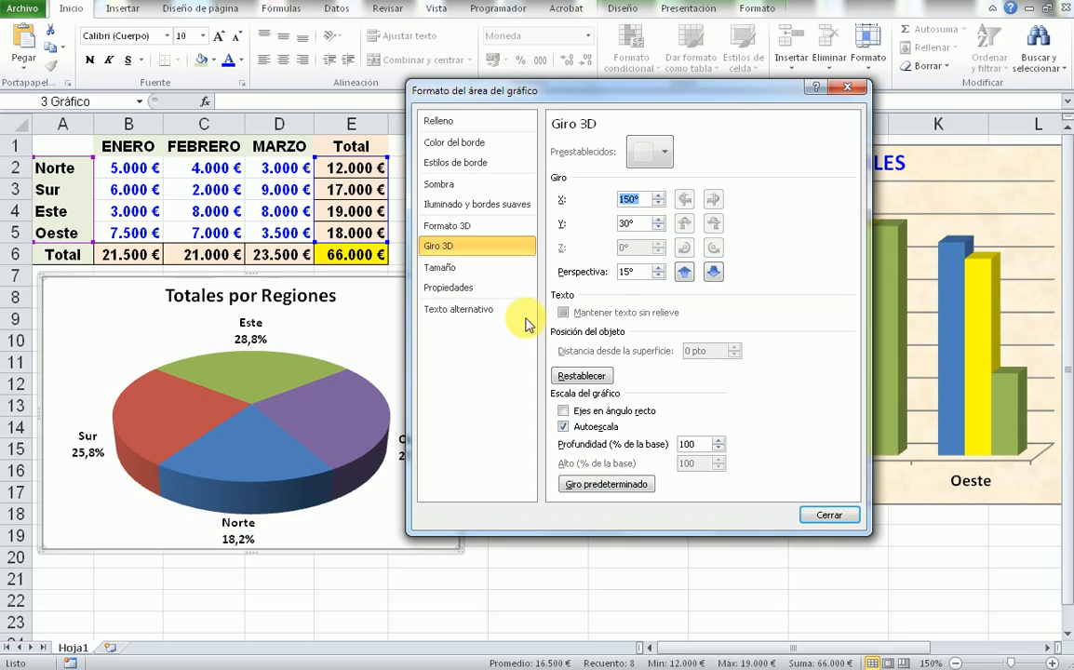
- Turn off the pie chart's automatic scaling and set its height to 50% of the base
{"action": "left_click", "coordinate": [659, 219]}
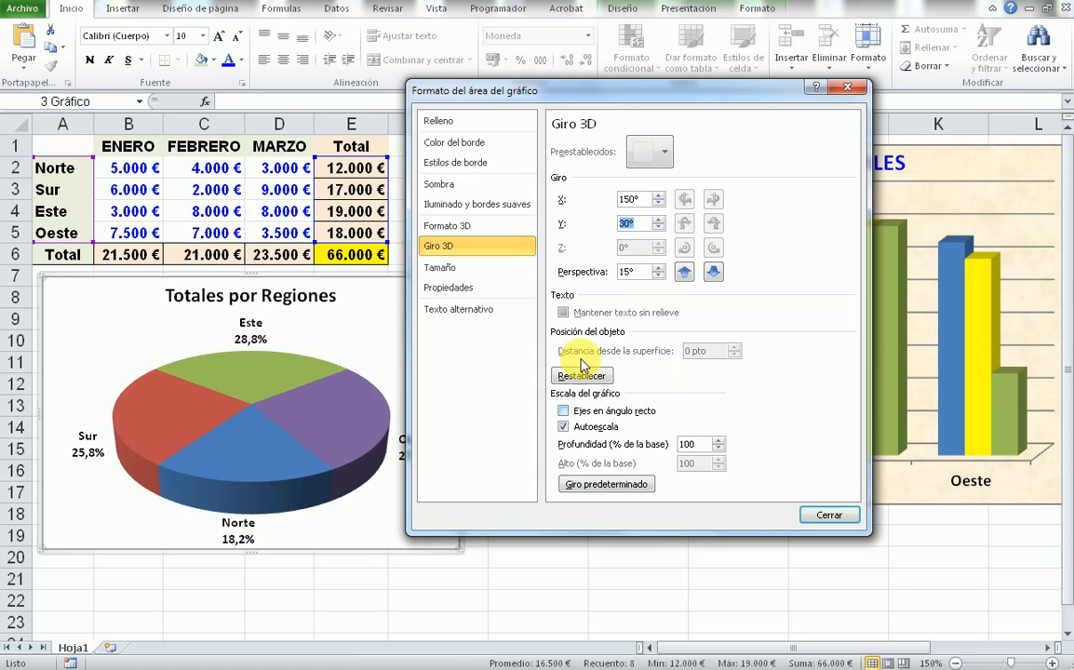
{"action": "left_click", "coordinate": [563, 426]}
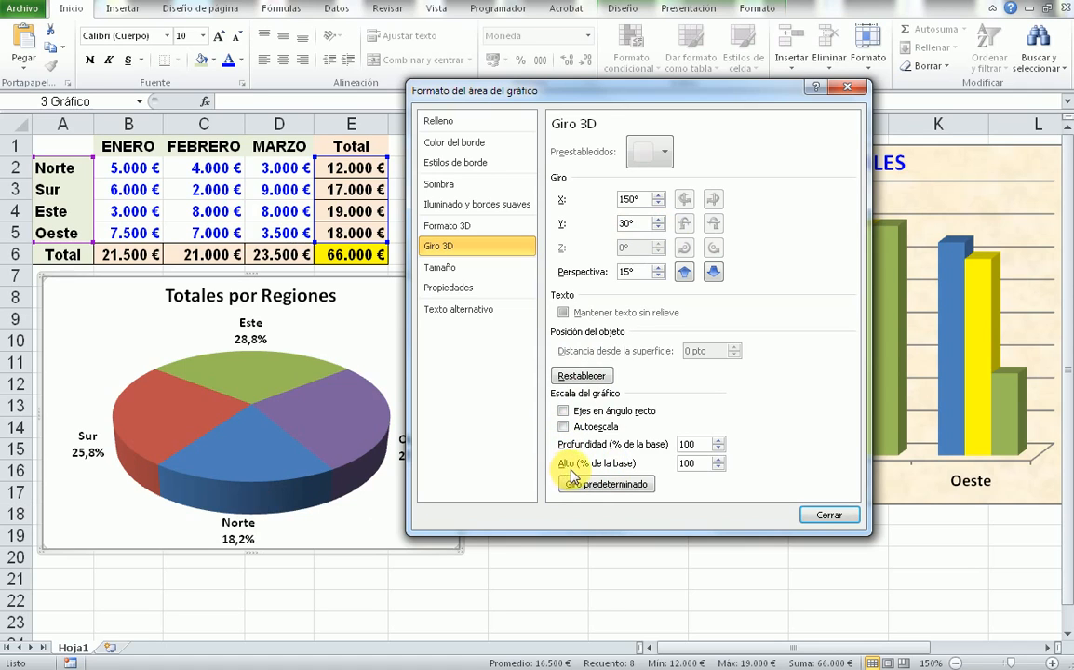
{"action": "left_click", "coordinate": [719, 468]}
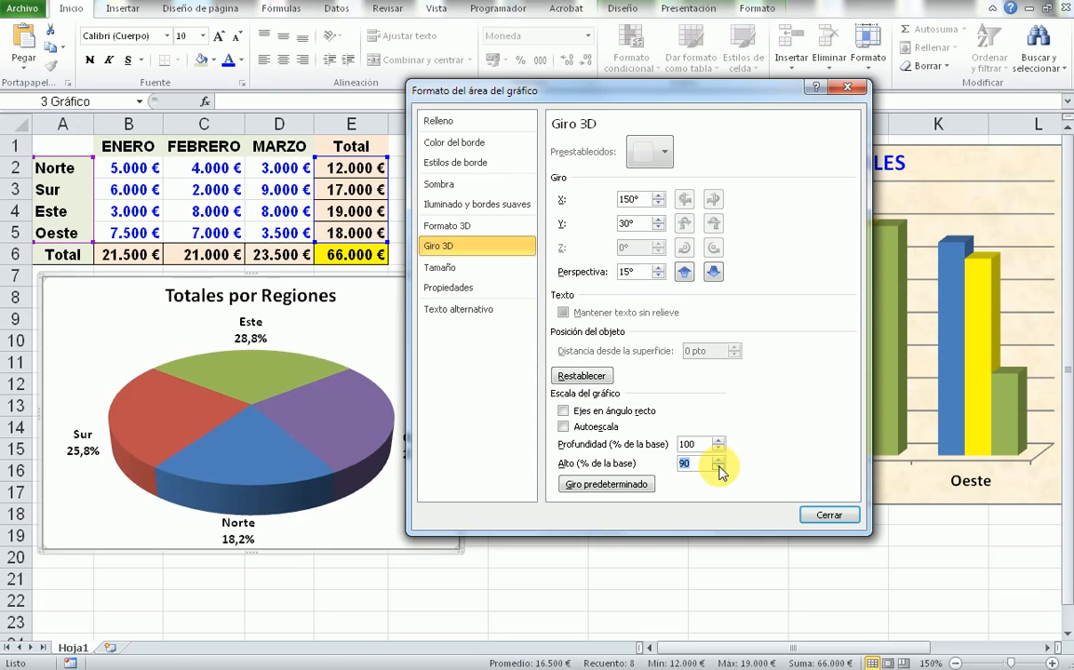
{"action": "left_click", "coordinate": [719, 468]}
{"action": "left_click", "coordinate": [718, 468]}
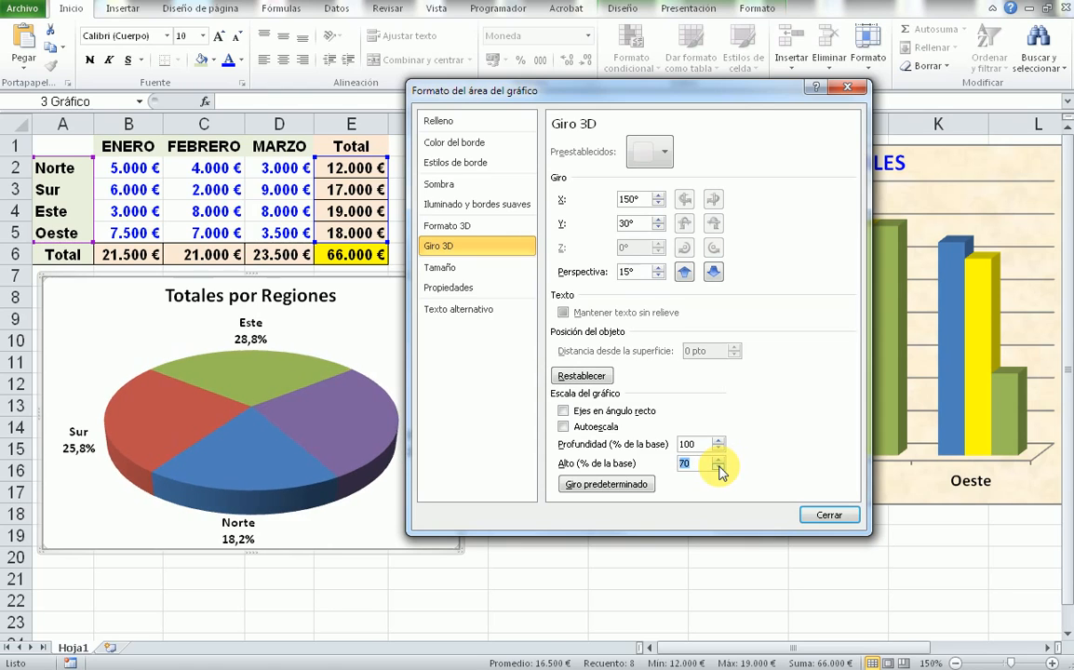
{"action": "left_click", "coordinate": [719, 468]}
{"action": "left_click", "coordinate": [718, 468]}
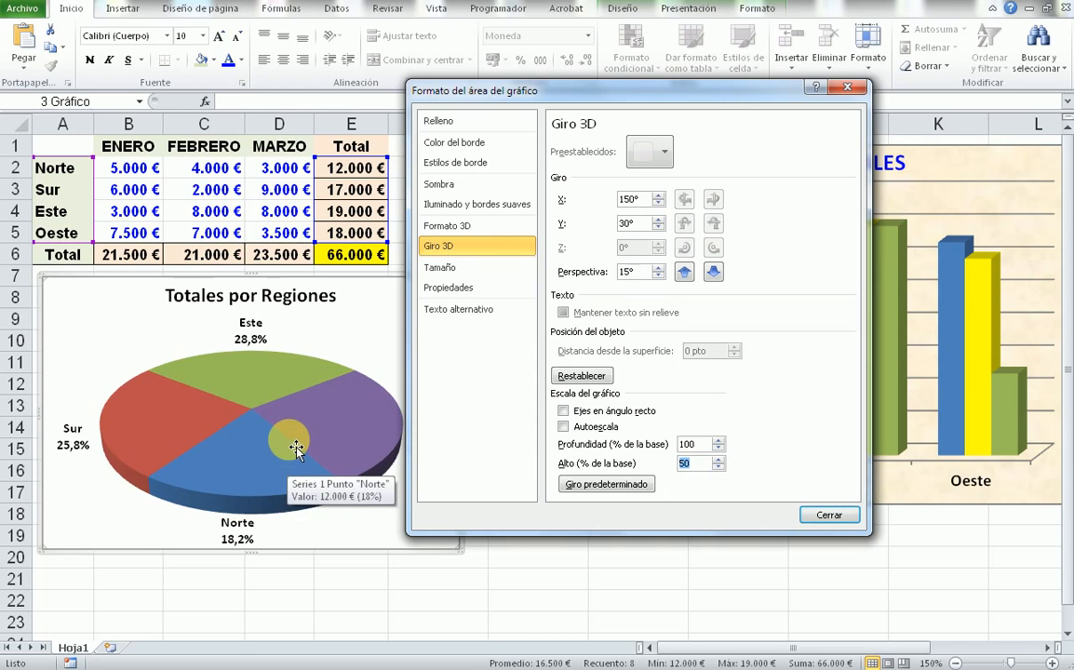
{"action": "left_click", "coordinate": [828, 516]}
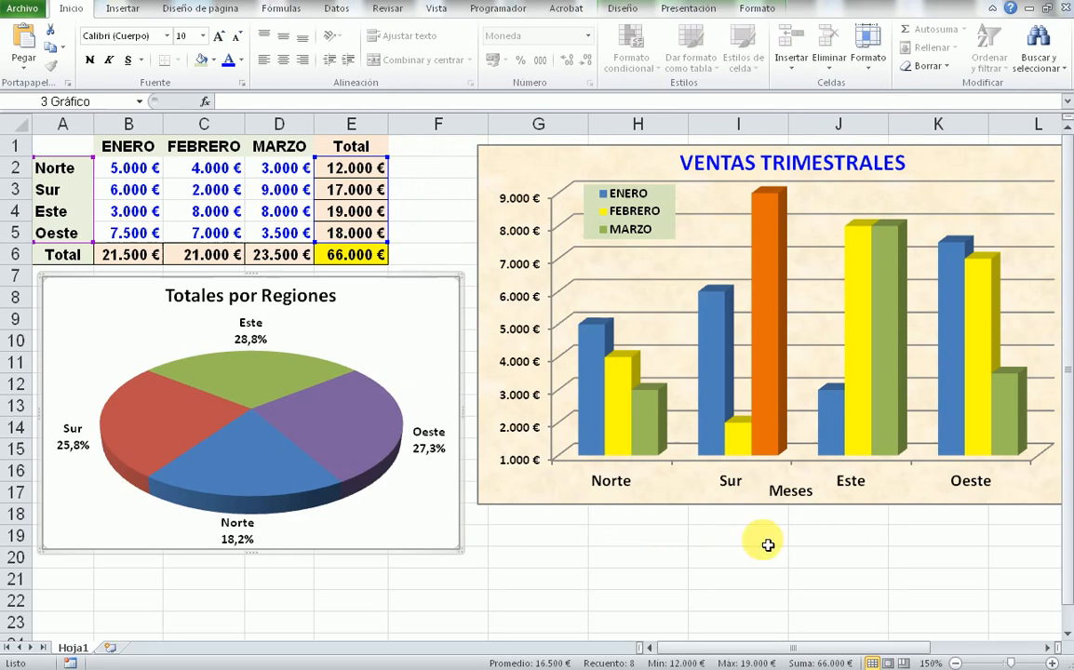
- Try moving only the pie chart's Sur data label slightly upward, and undo the move
{"action": "left_click", "coordinate": [72, 435]}
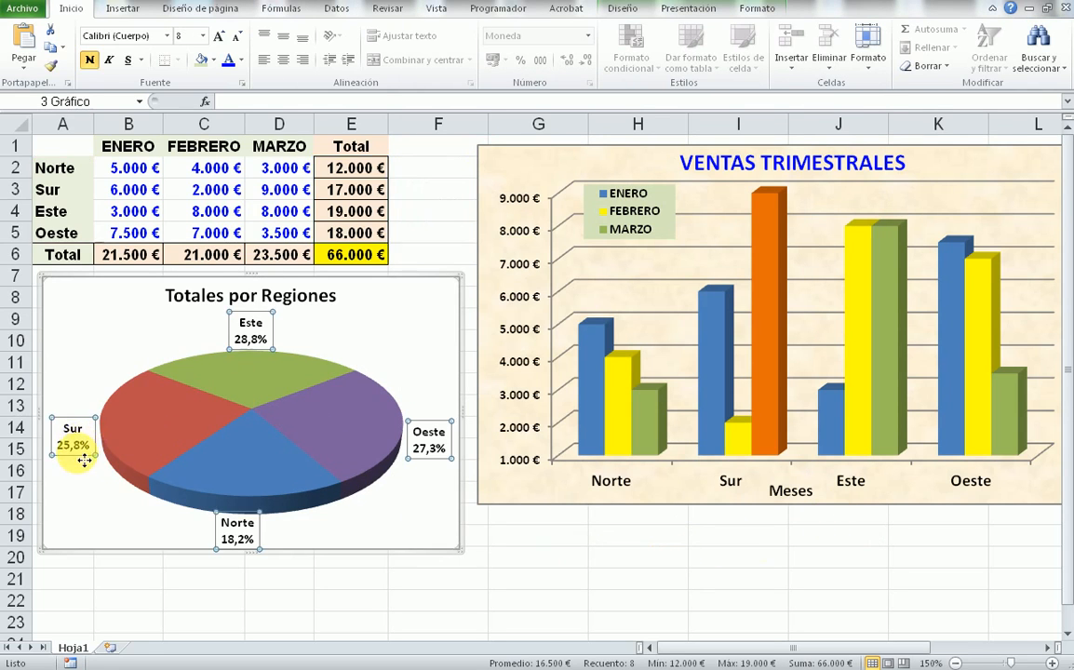
{"action": "left_click", "coordinate": [75, 418]}
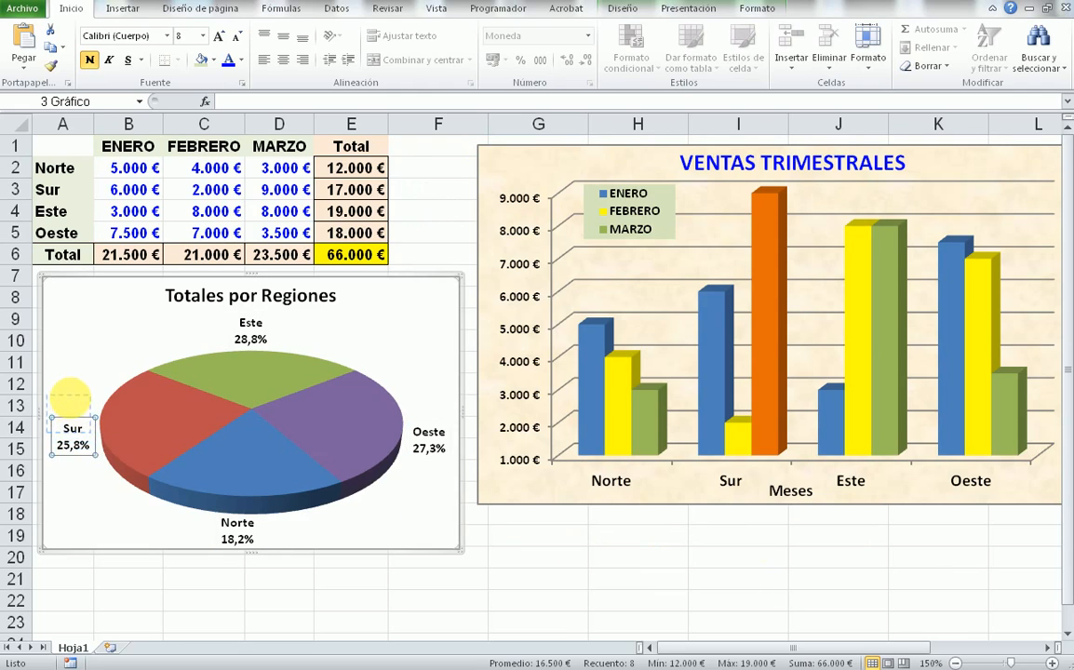
{"action": "left_click_drag", "start_coordinate": [70, 398], "coordinate": [71, 401]}
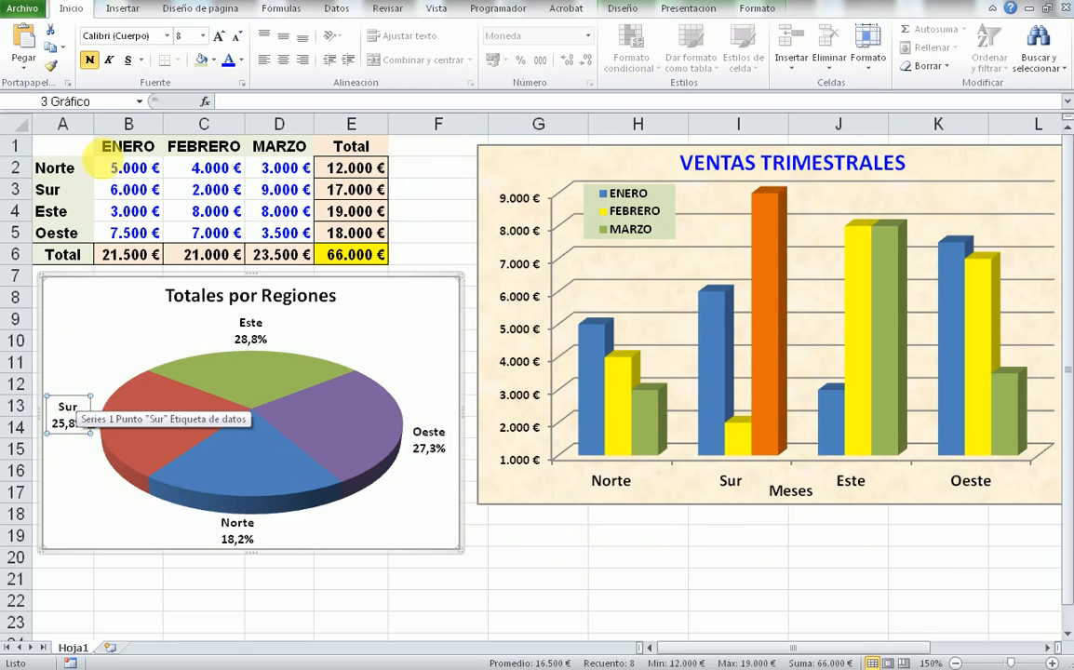
{"action": "left_click", "coordinate": [65, 2]}
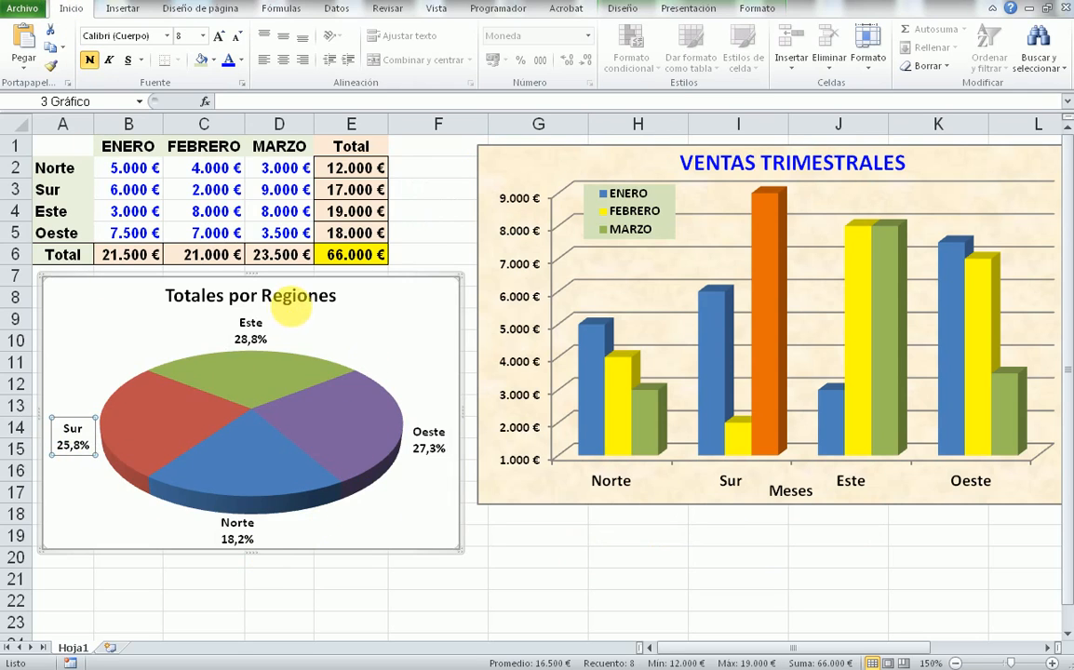
- Fill the pie chart's background area with the light gold preset gradient
{"action": "right_click", "coordinate": [431, 283]}
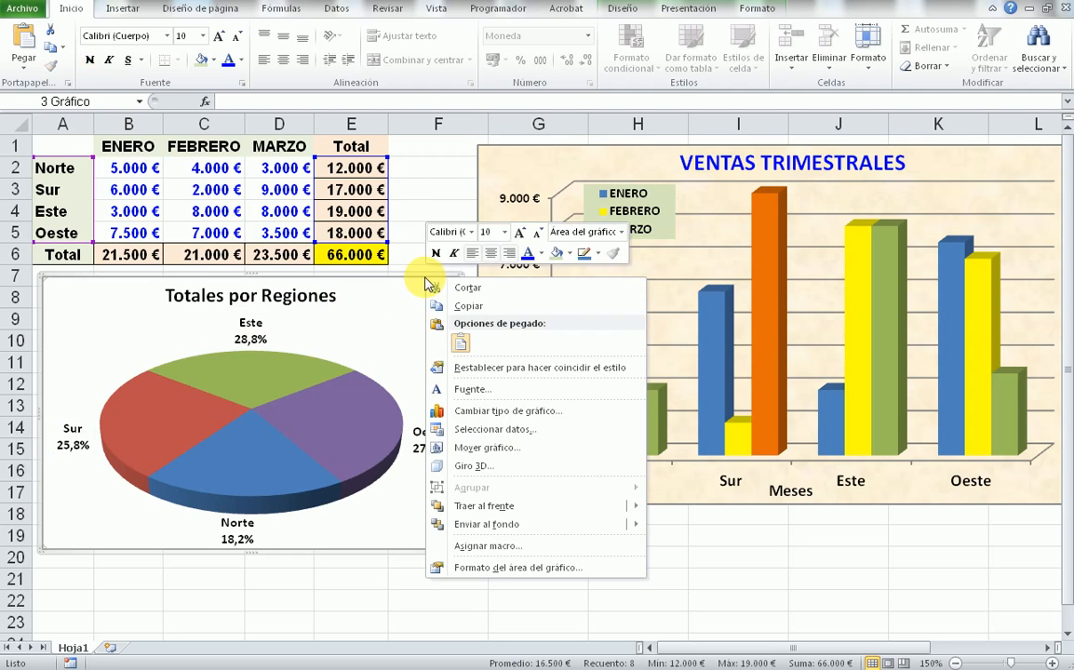
{"action": "left_click", "coordinate": [745, 11]}
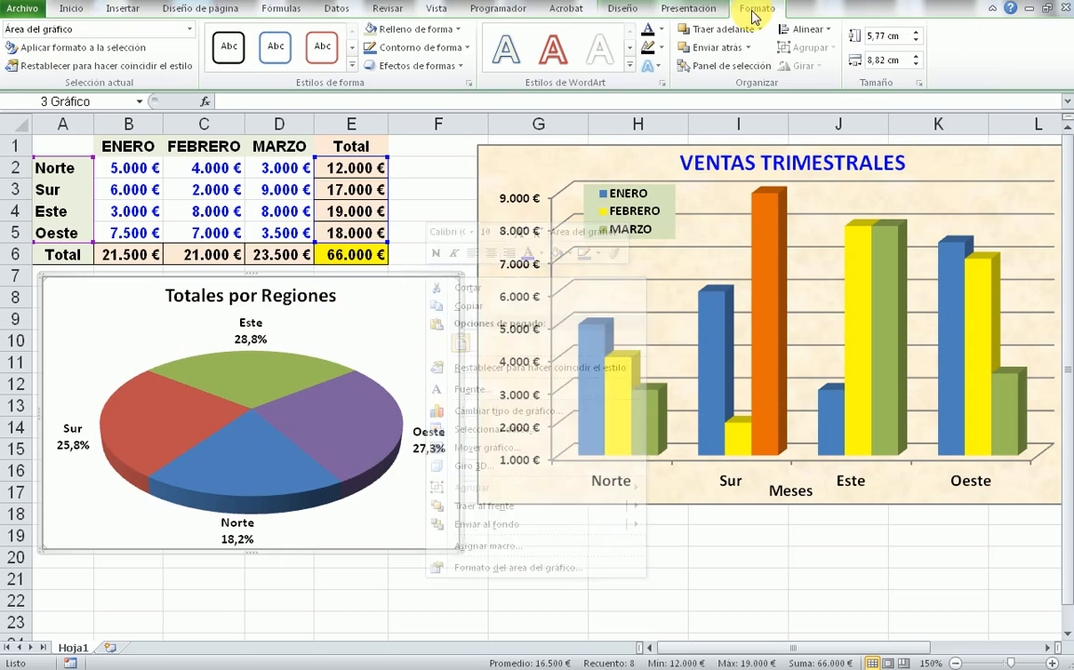
{"action": "left_click", "coordinate": [457, 30]}
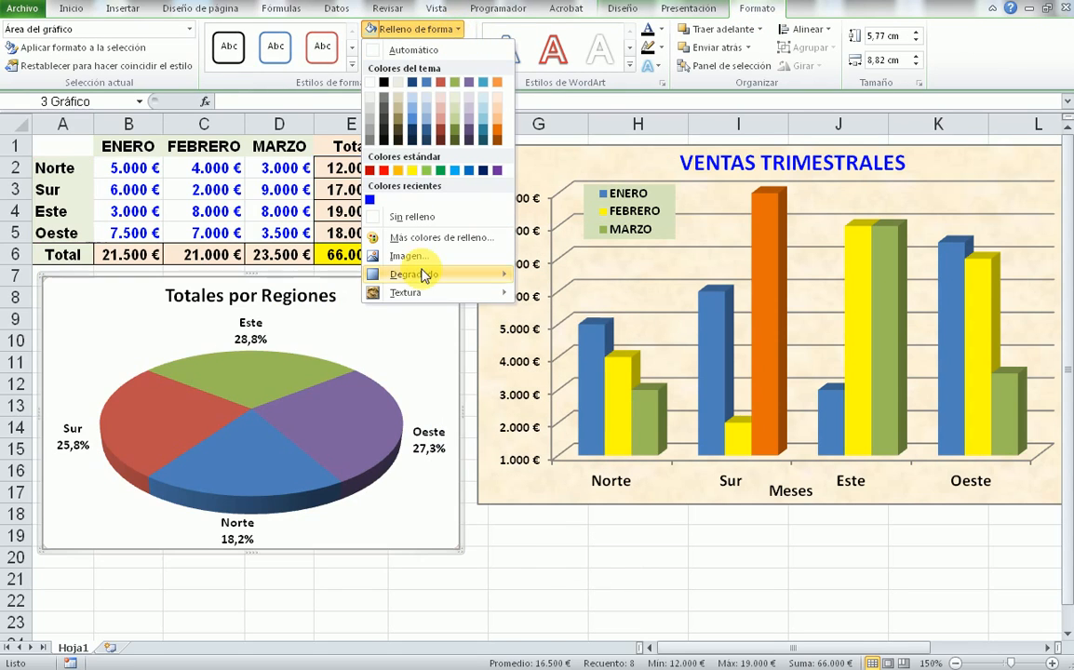
{"action": "mouse_move", "coordinate": [426, 277]}
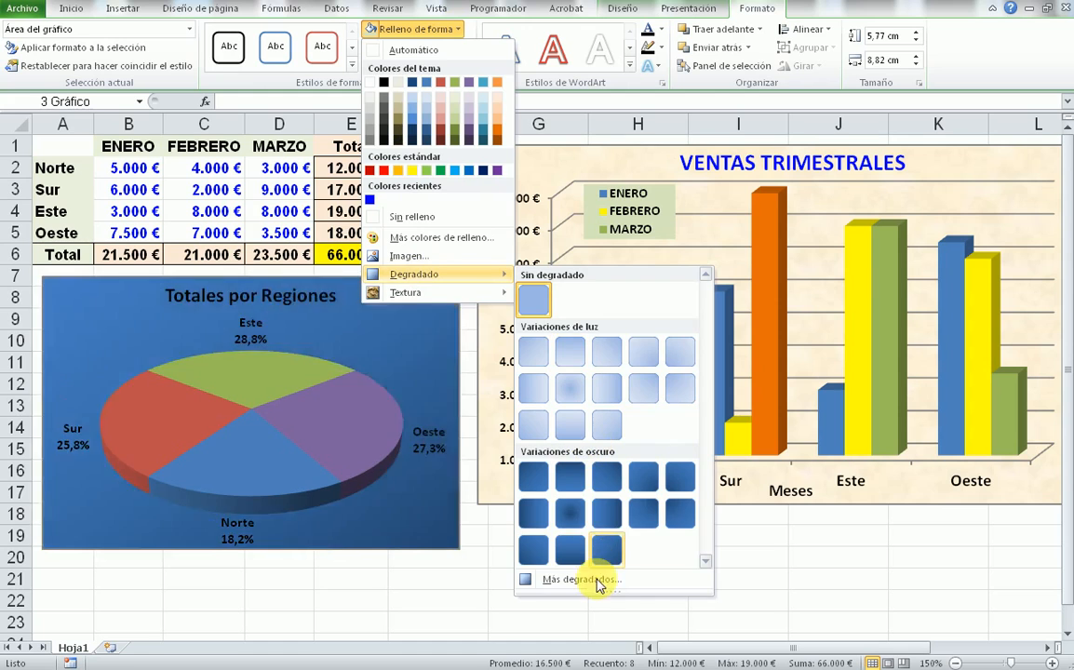
{"action": "left_click", "coordinate": [600, 580]}
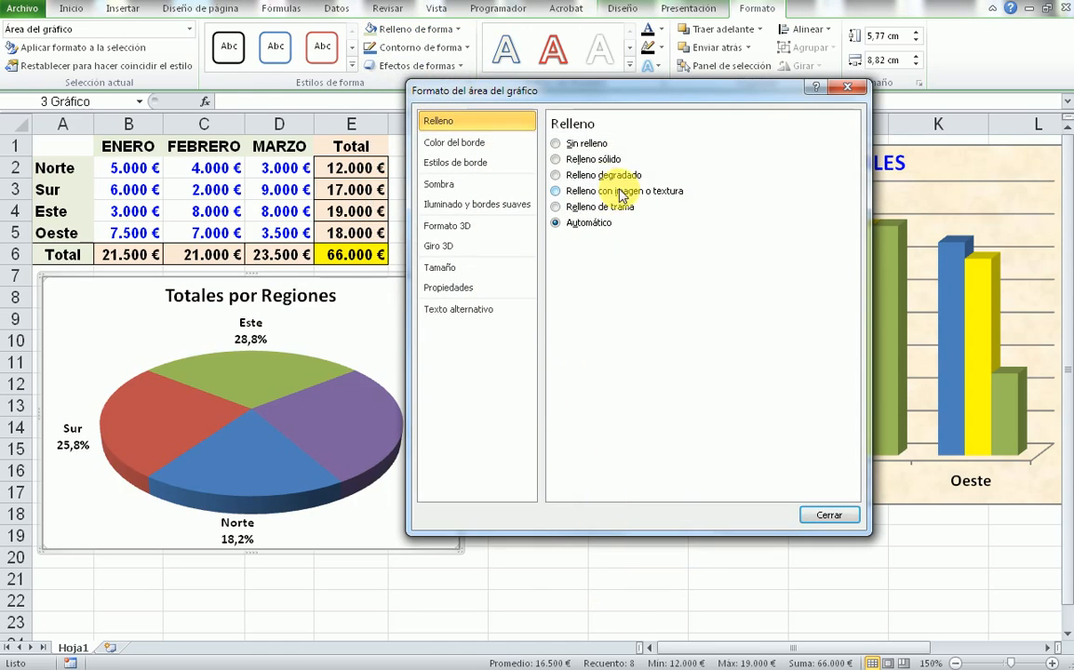
{"action": "left_click", "coordinate": [566, 175]}
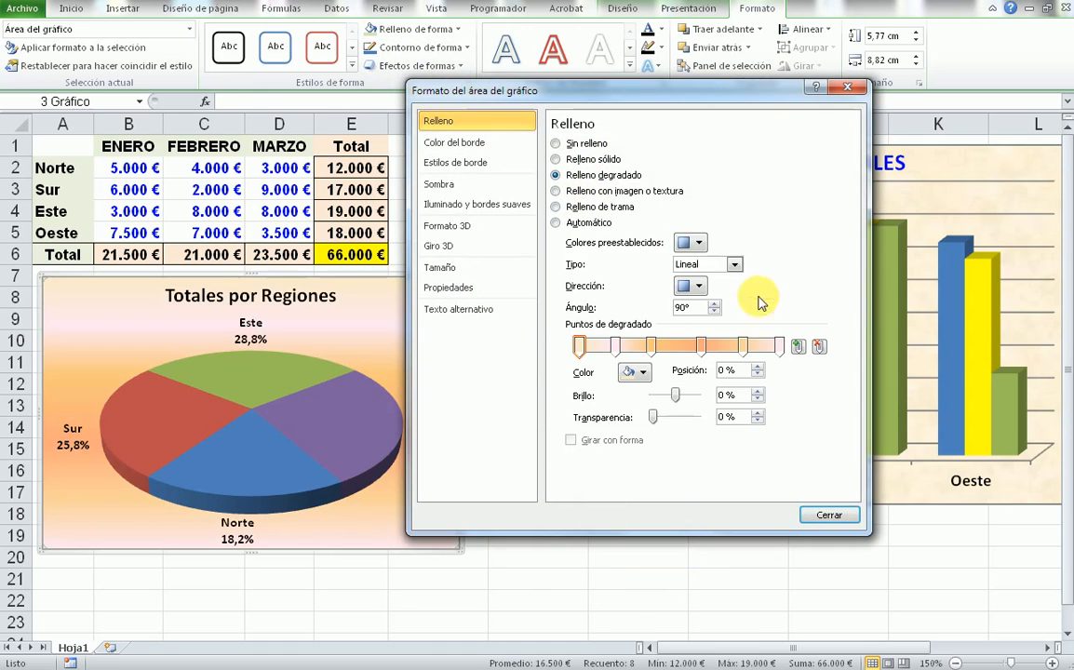
{"action": "left_click", "coordinate": [698, 243]}
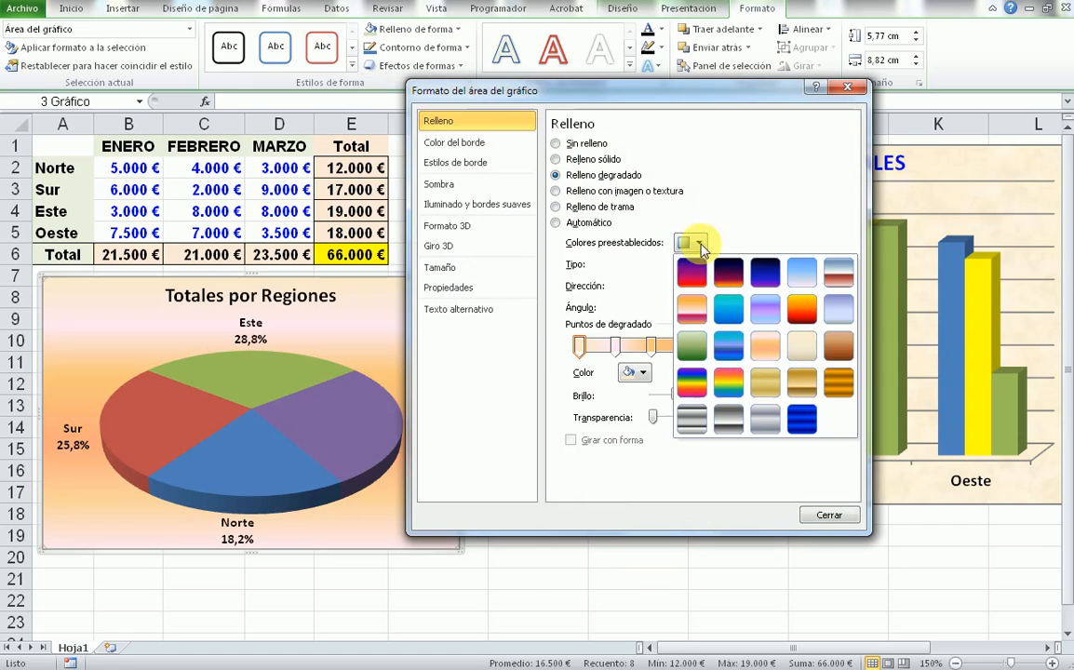
{"action": "left_click", "coordinate": [769, 383]}
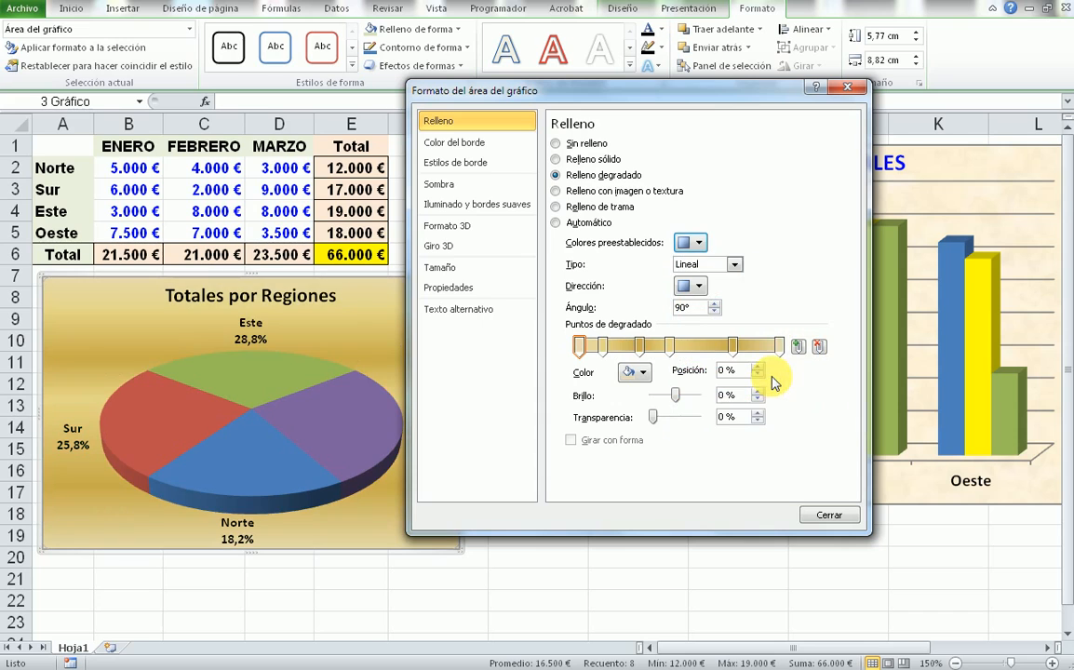
{"action": "left_click", "coordinate": [831, 516]}
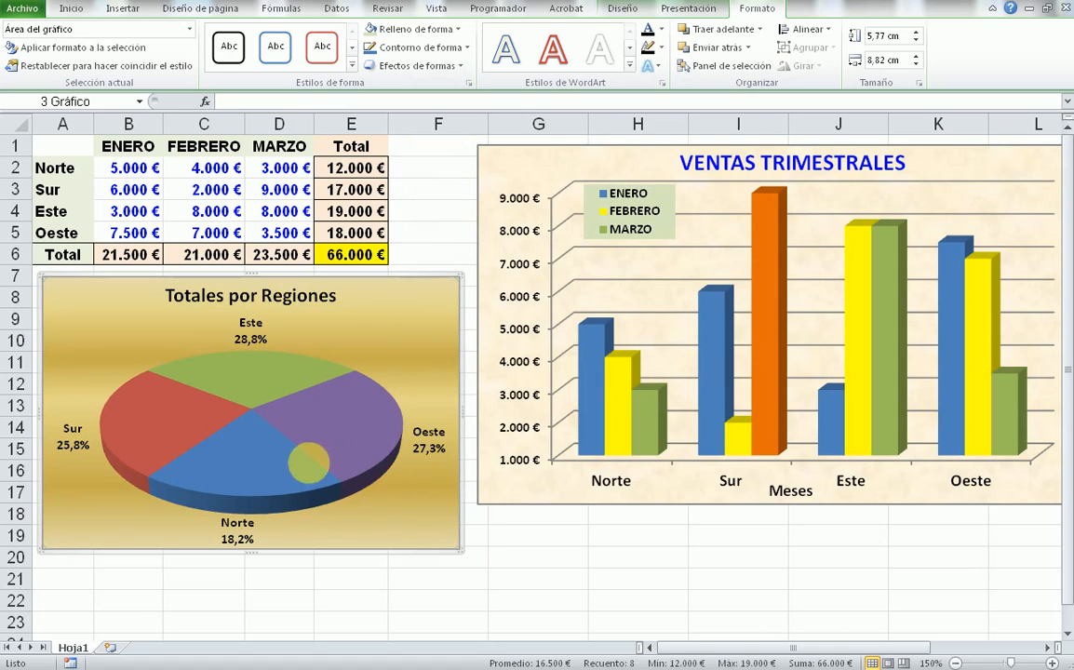
- Pull the red Sur slice slightly outward so it is separated from the rest of the pie
{"action": "mouse_move", "coordinate": [287, 473]}
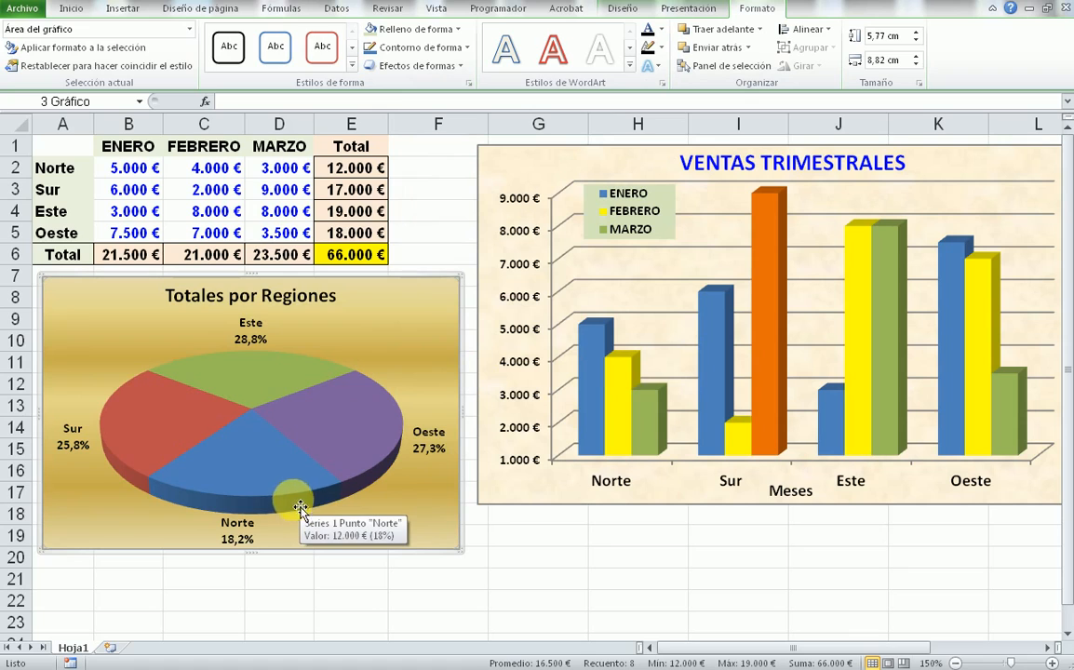
{"action": "left_click", "coordinate": [197, 428]}
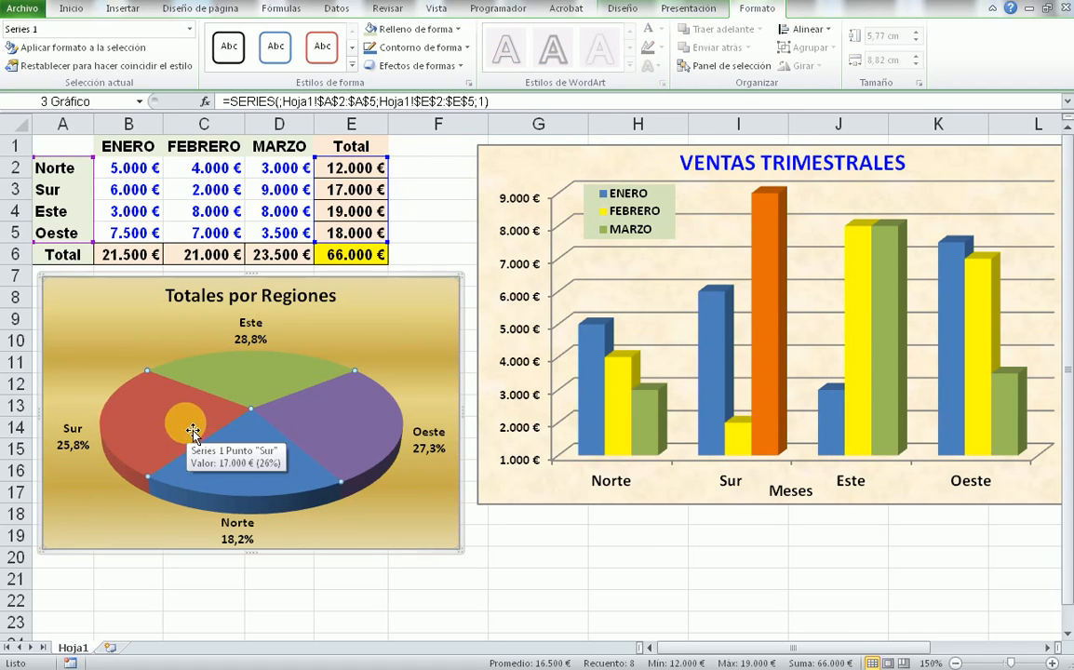
{"action": "mouse_move", "coordinate": [172, 426]}
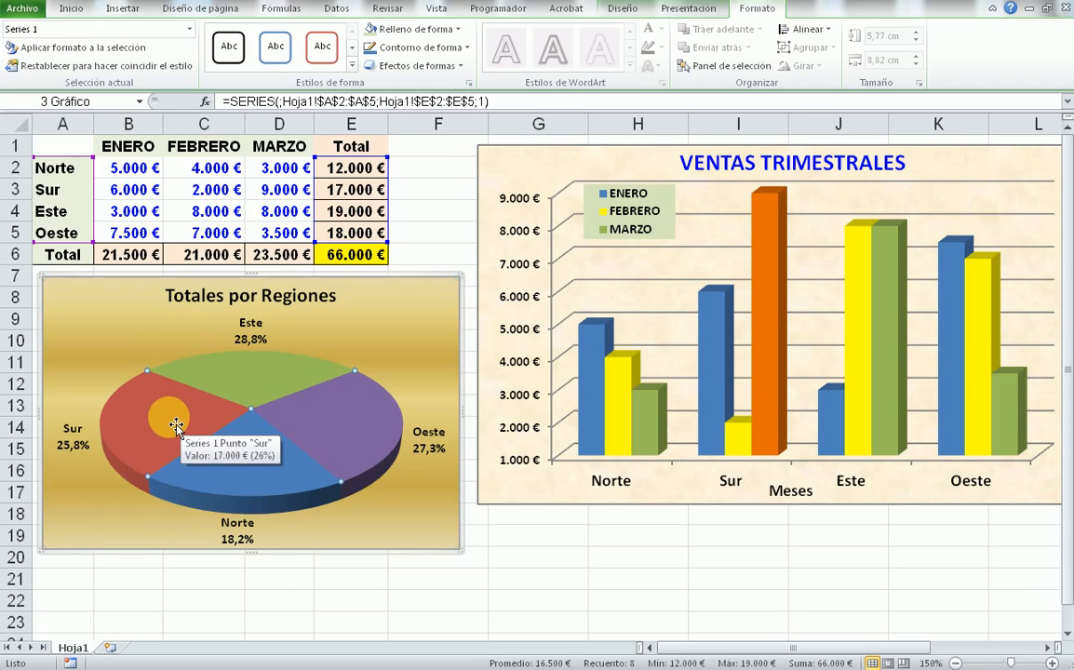
{"action": "left_click", "coordinate": [175, 427]}
{"action": "mouse_move", "coordinate": [174, 420]}
{"action": "left_mouse_down"}
{"action": "mouse_move", "coordinate": [146, 424]}
{"action": "mouse_move", "coordinate": [156, 429]}
{"action": "left_mouse_up"}
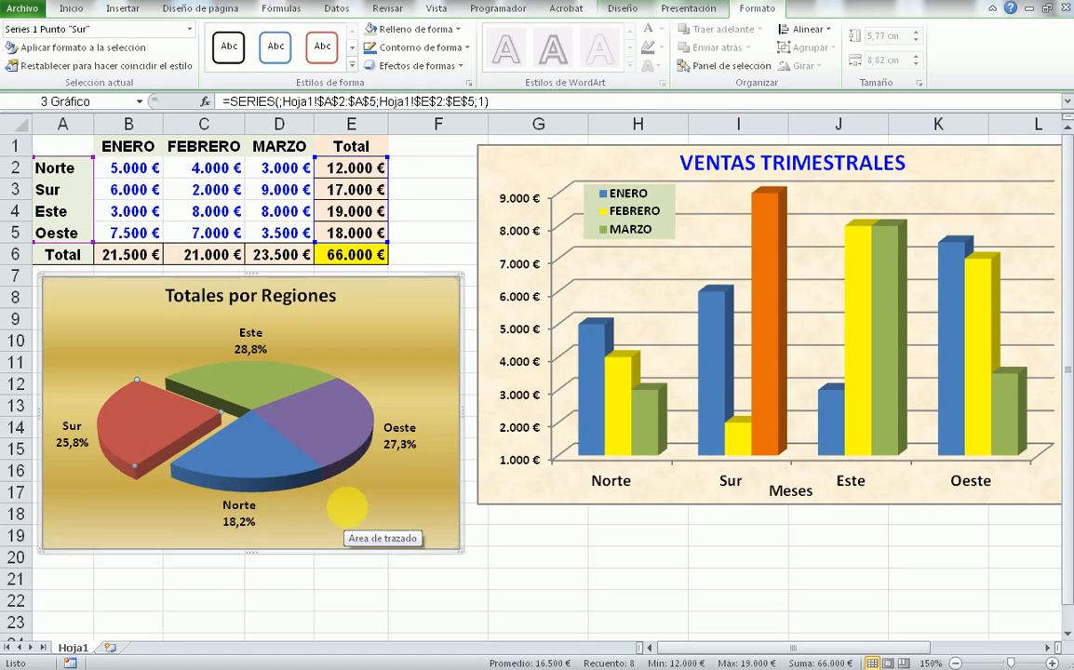
- Review the pie chart's source range, series and category labels, and leave the data source unchanged
{"action": "left_click", "coordinate": [633, 13]}
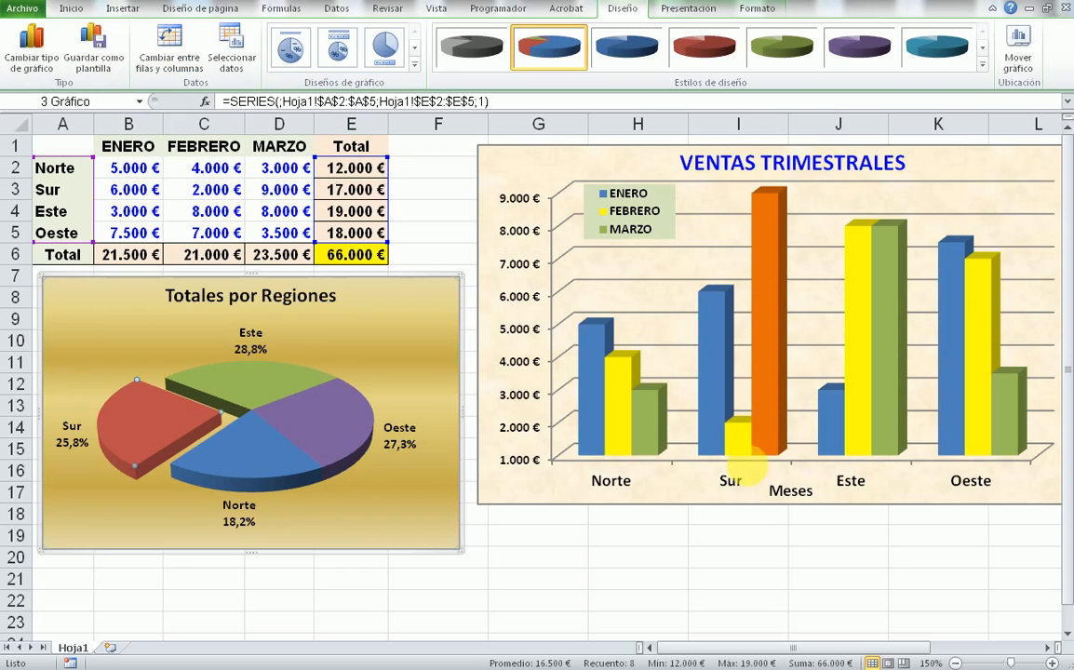
{"action": "left_click", "coordinate": [248, 48]}
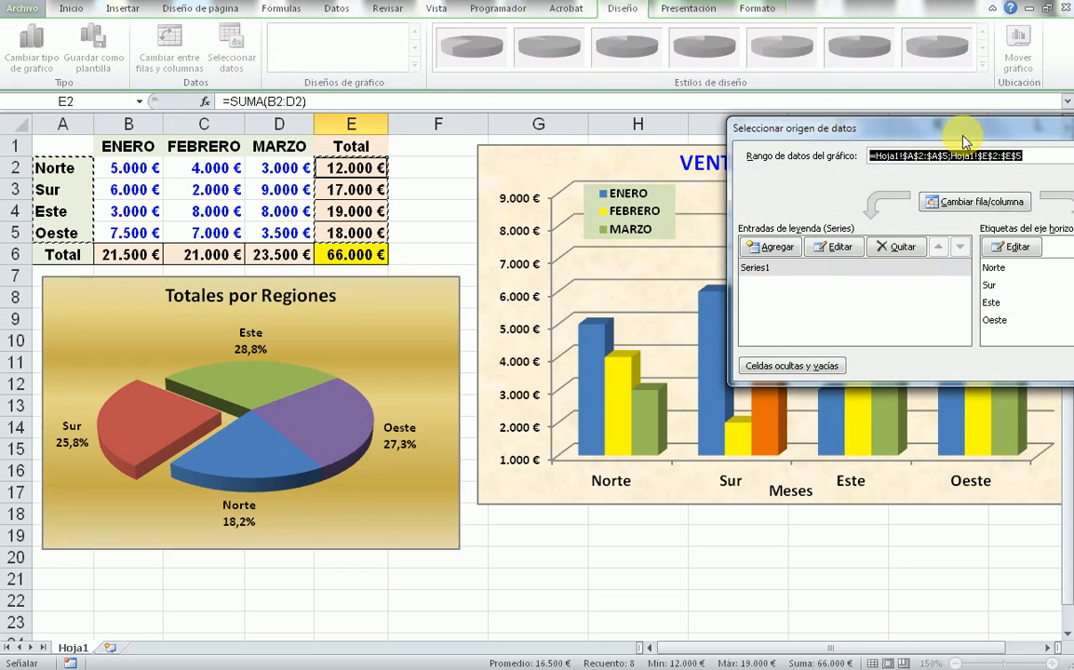
{"action": "left_click_drag", "start_coordinate": [965, 141], "coordinate": [594, 87]}
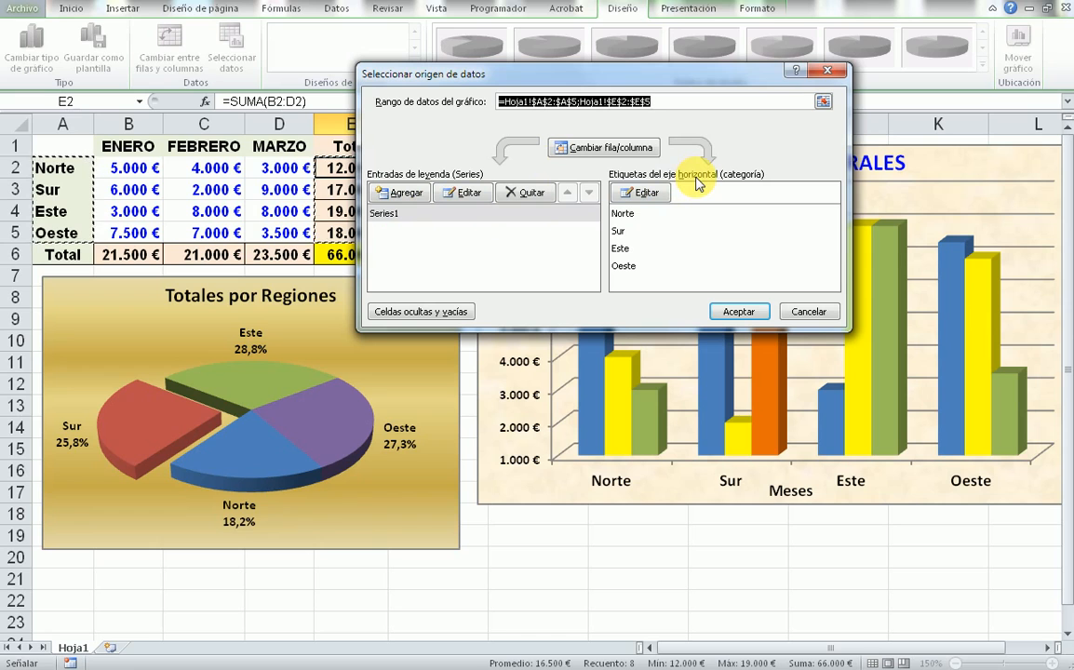
{"action": "left_click", "coordinate": [819, 313]}
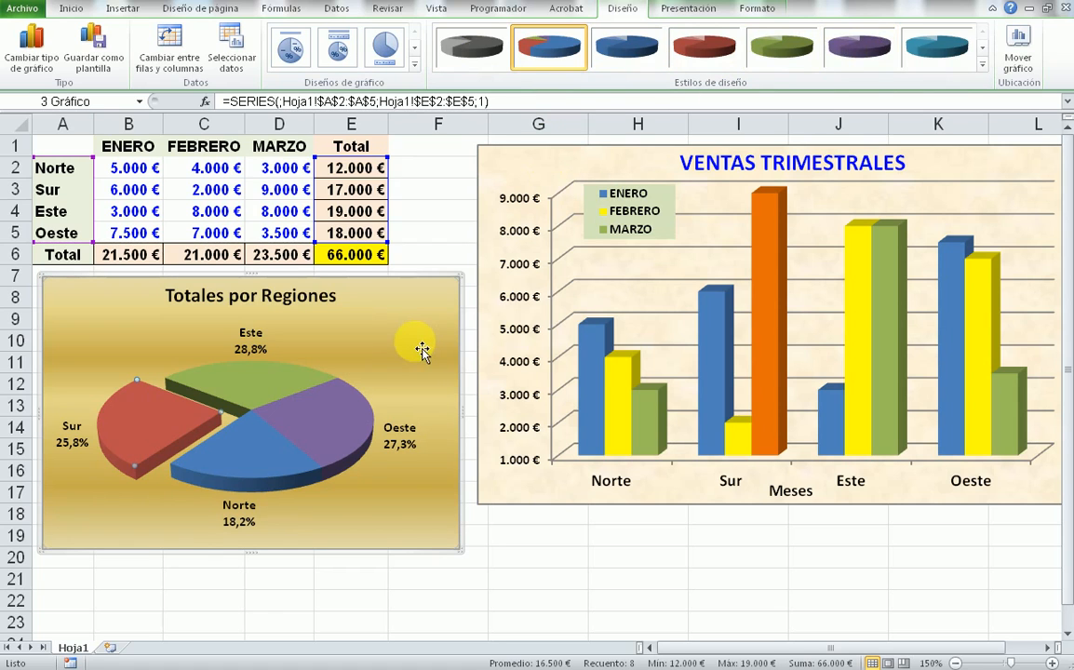
- Try the multicoloured chart style with a black background on the pie chart, and undo it
{"action": "left_click", "coordinate": [982, 64]}
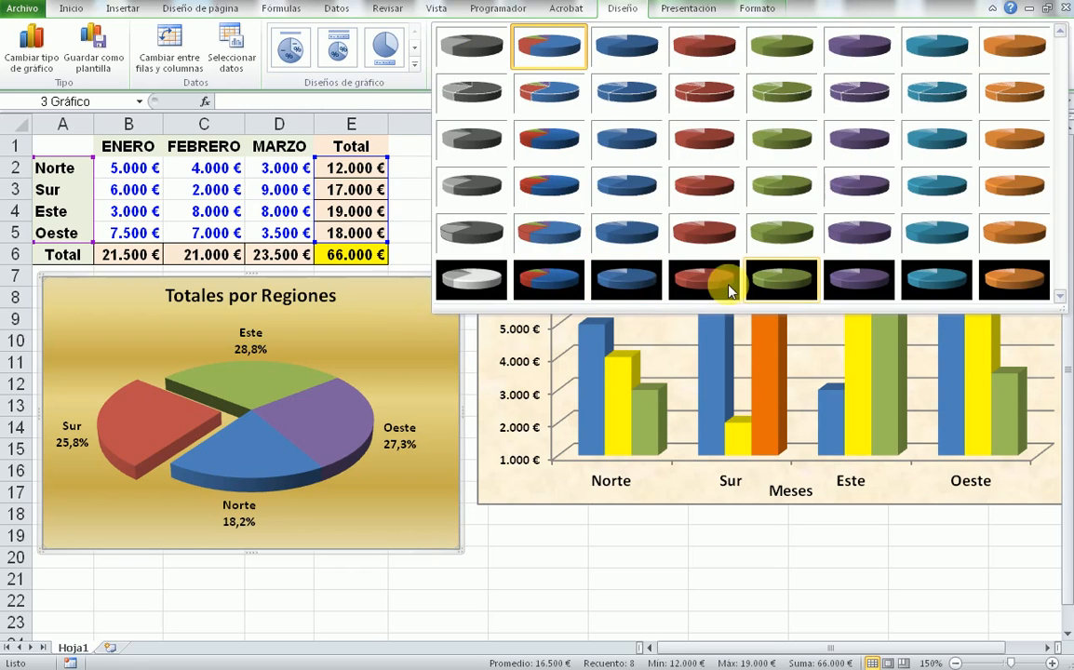
{"action": "left_click", "coordinate": [571, 283]}
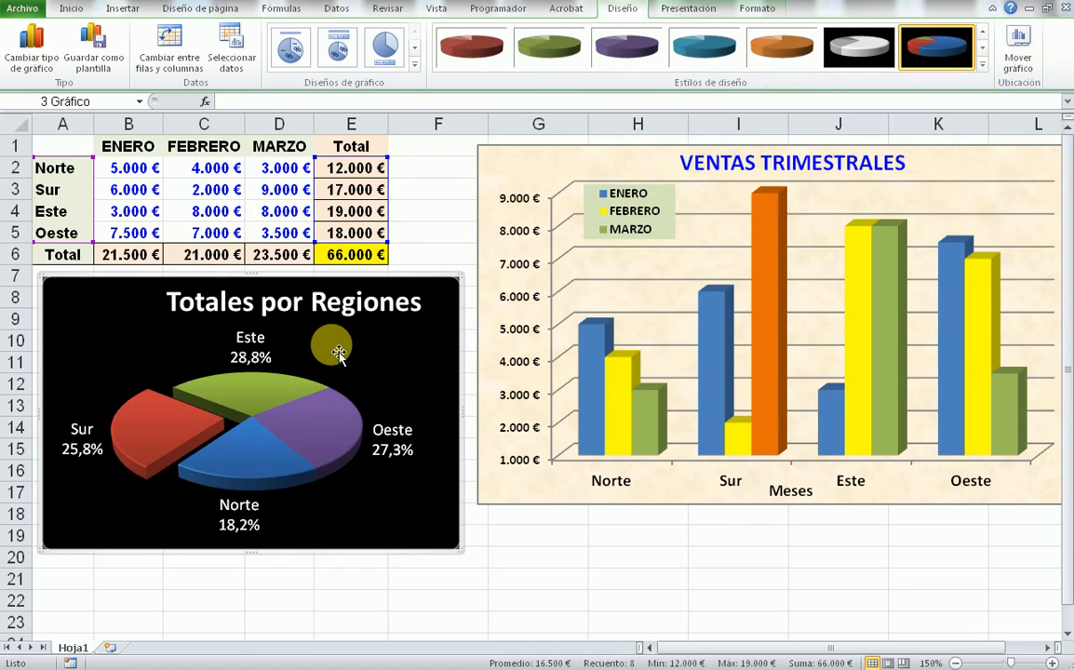
{"action": "left_click", "coordinate": [44, 1]}
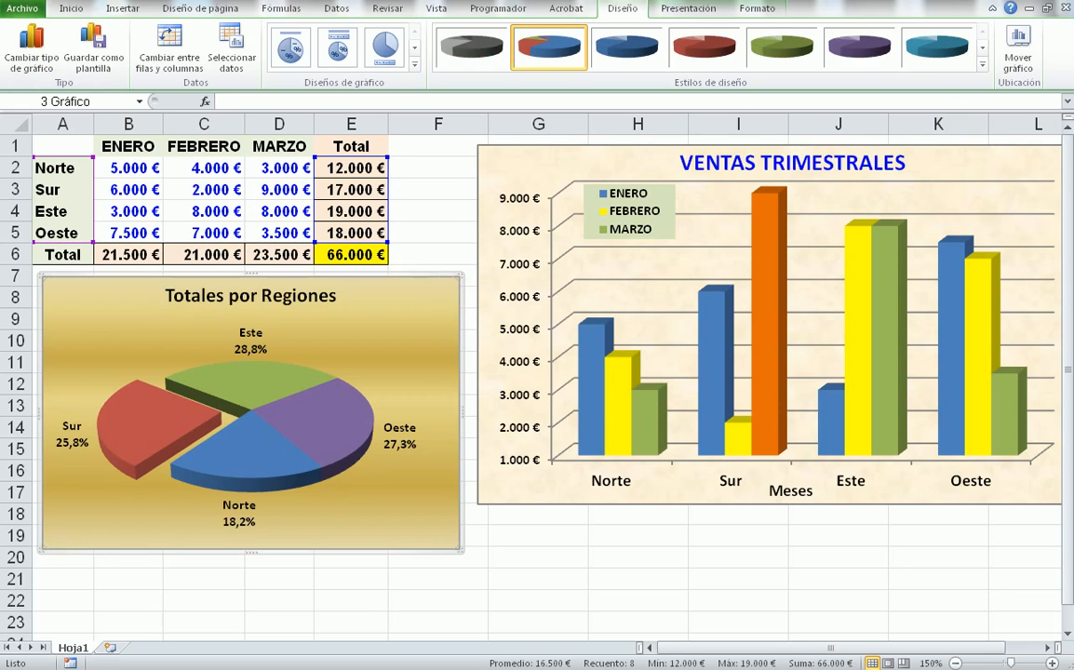
{"action": "left_click", "coordinate": [665, 9]}
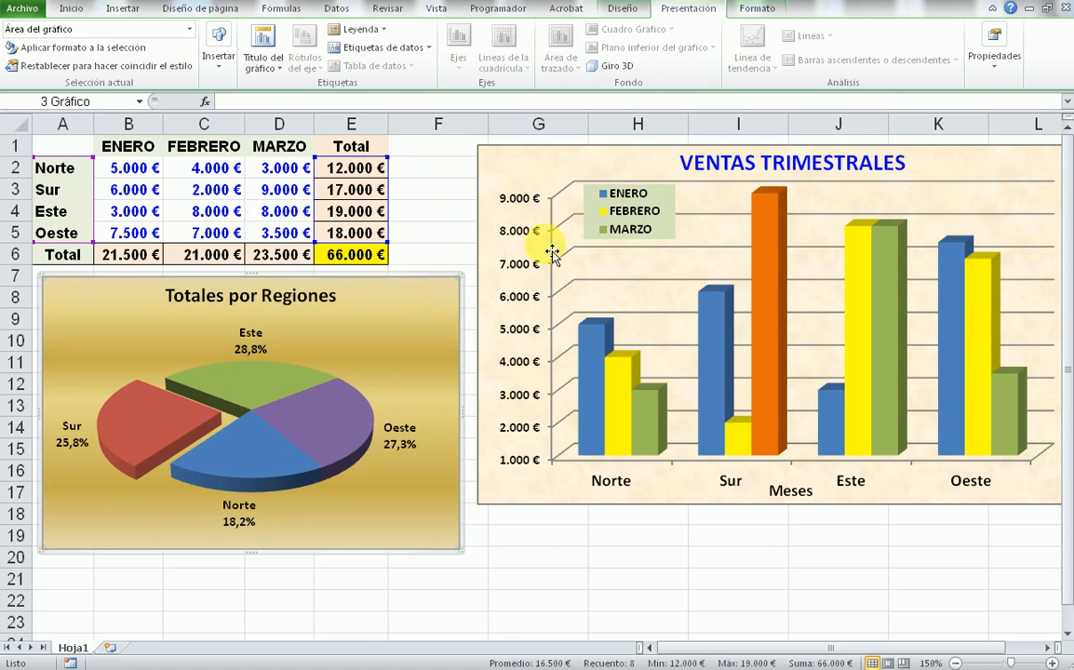
{"action": "left_click", "coordinate": [521, 154]}
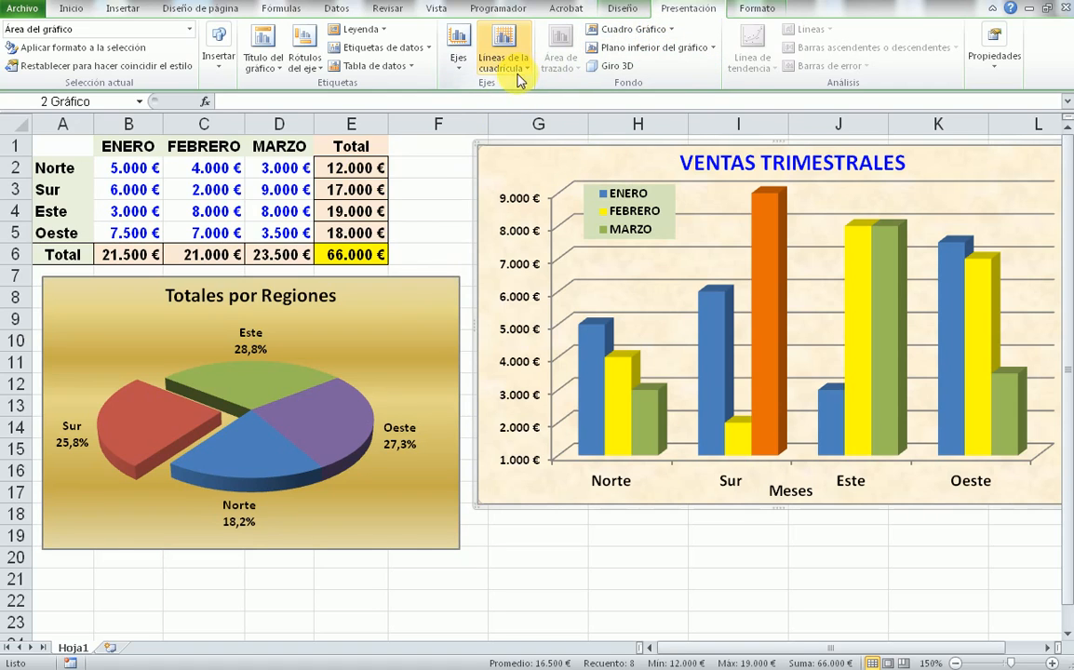
{"action": "left_click", "coordinate": [463, 73]}
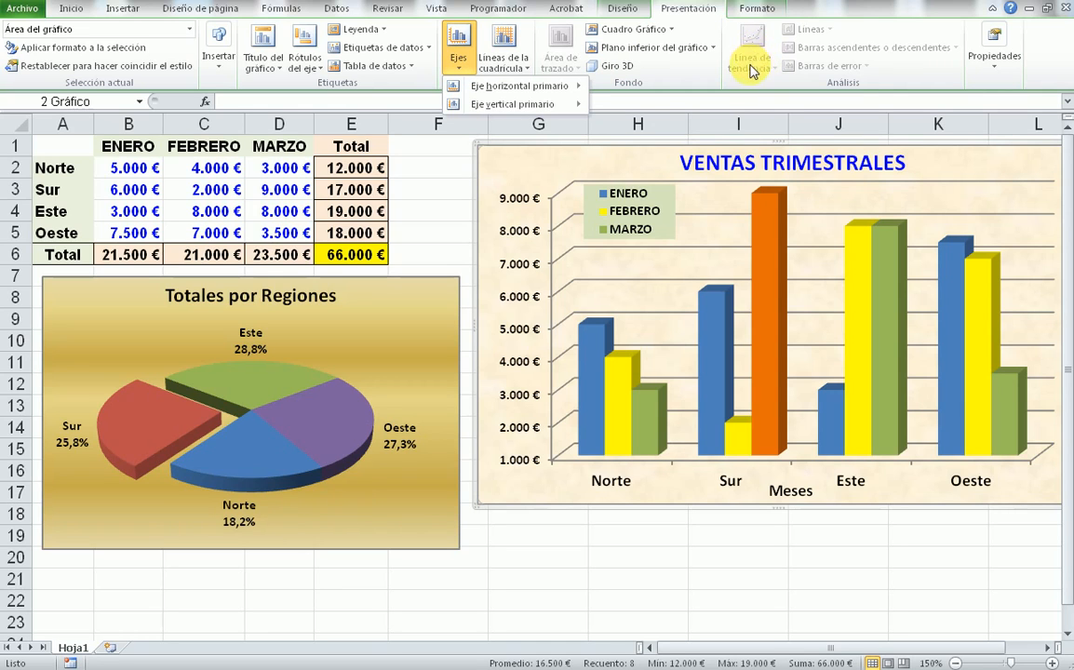
- Try a red WordArt style on the column chart's title VENTAS TRIMESTRALES, and undo it
{"action": "left_click", "coordinate": [760, 9]}
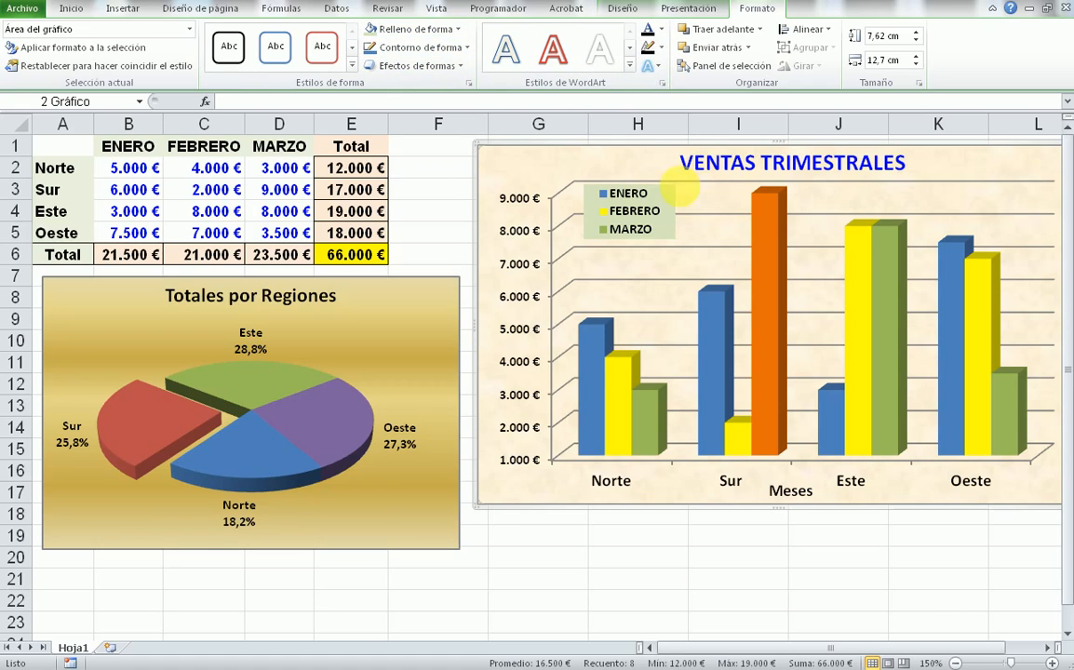
{"action": "left_click", "coordinate": [740, 163]}
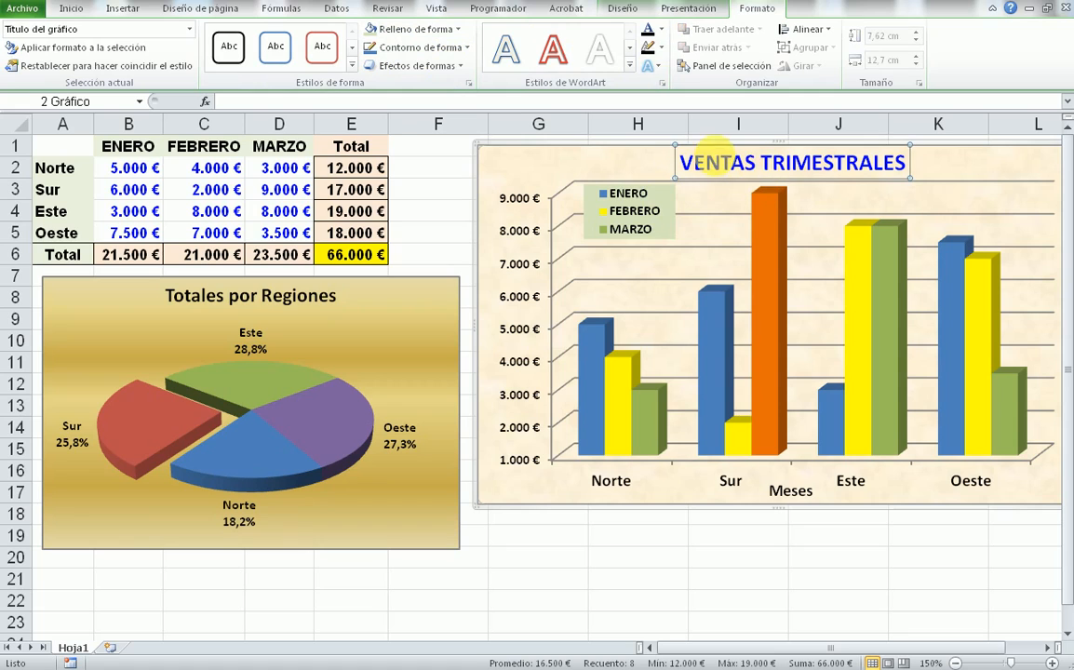
{"action": "left_click", "coordinate": [553, 46]}
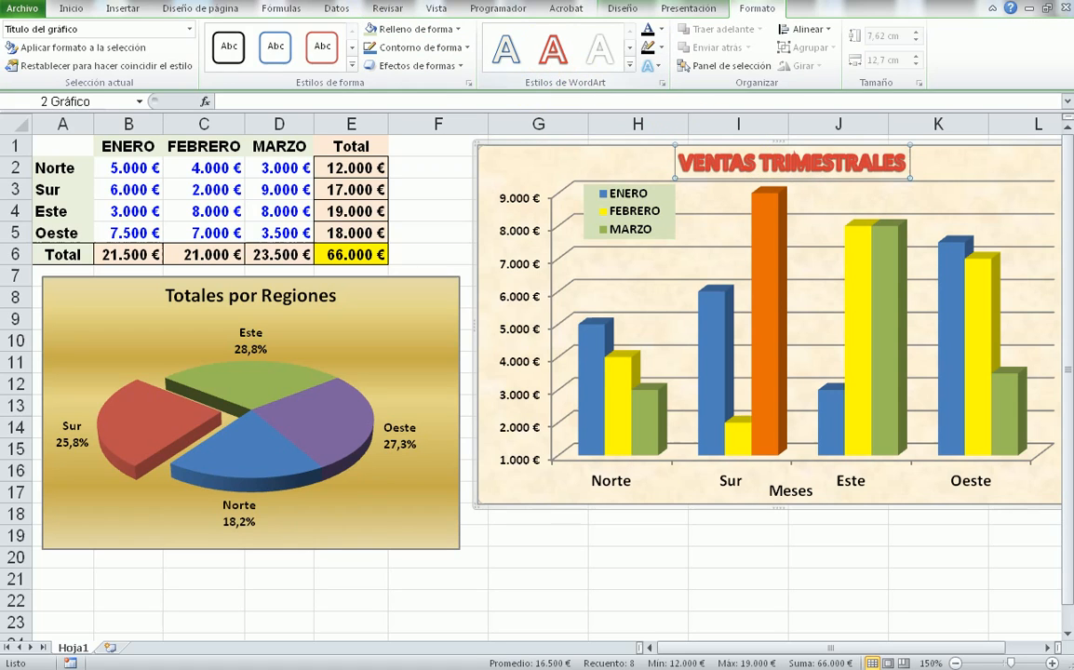
{"action": "key", "text": "ctrl+z"}
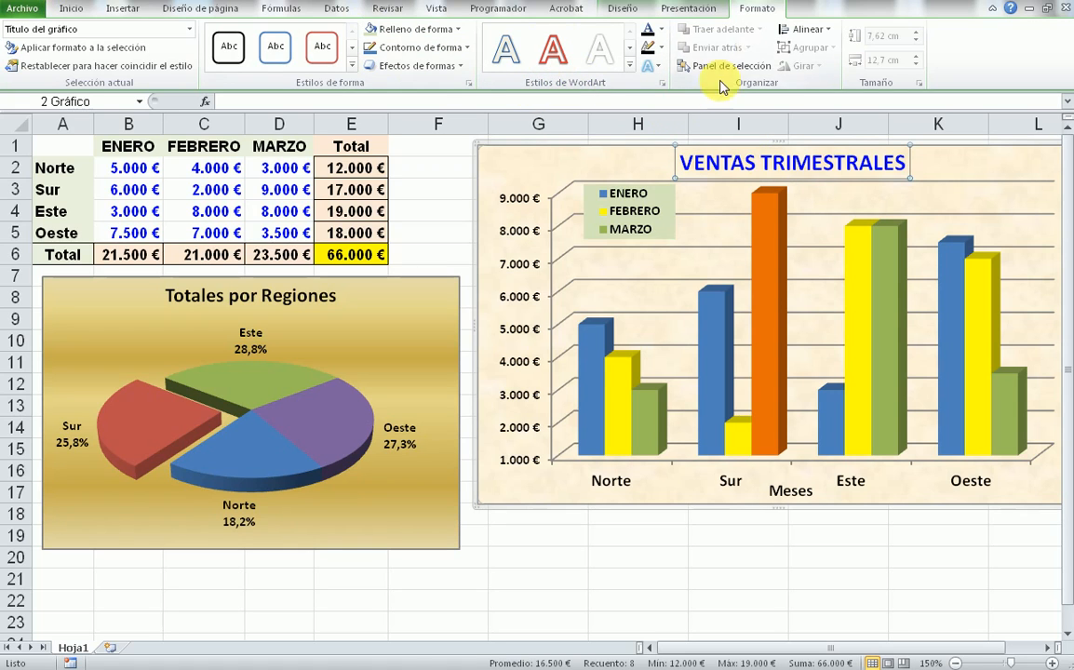